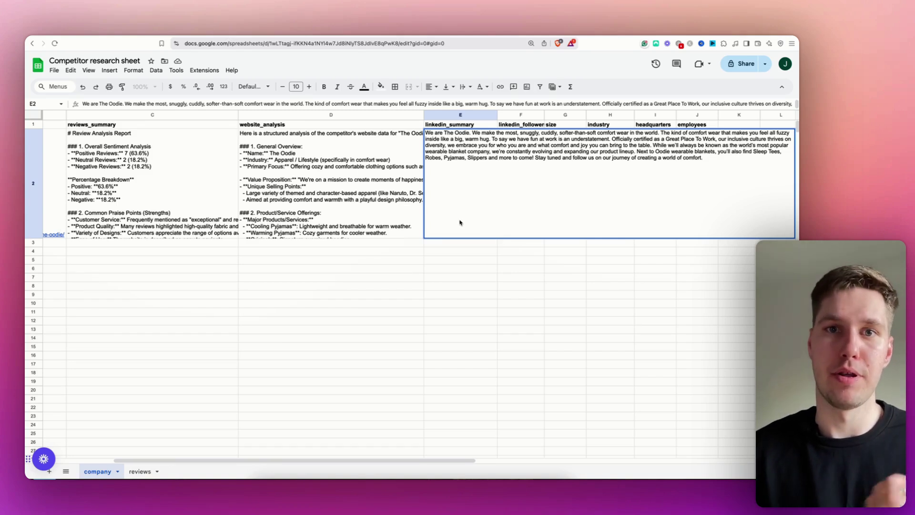
Step: Review the LinkedIn followers, size, industry, headquarters and employees values for the competitor in row 2 of the company sheet
{"action": "left_click", "coordinate": [538, 312]}
{"action": "left_click", "coordinate": [518, 220]}
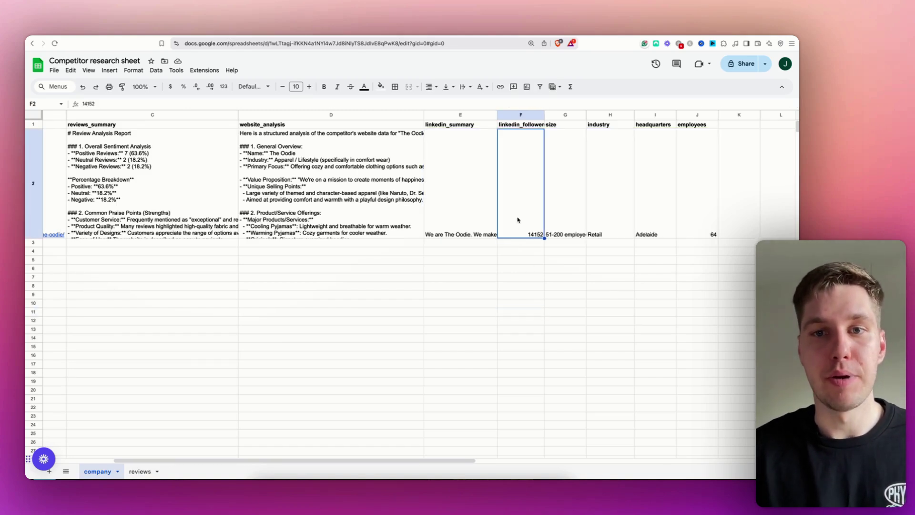
{"action": "left_click", "coordinate": [564, 218]}
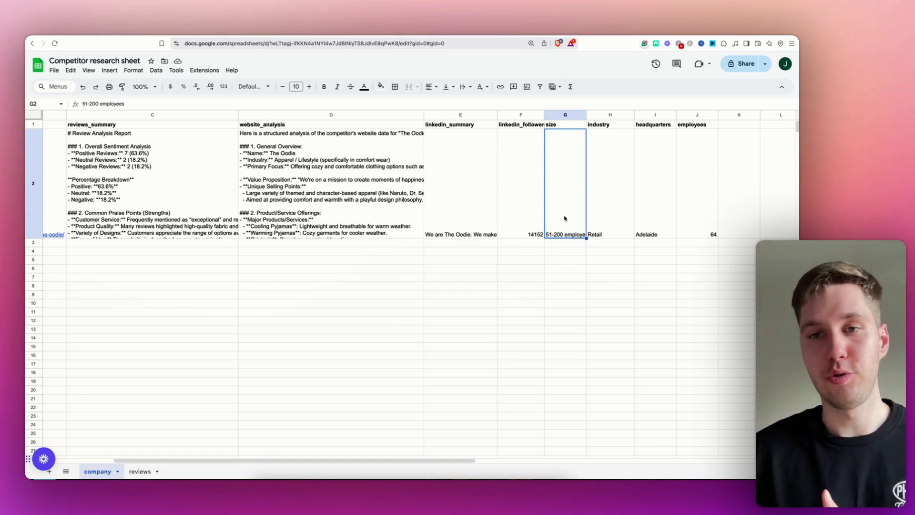
{"action": "left_click", "coordinate": [615, 225]}
{"action": "left_click", "coordinate": [651, 222]}
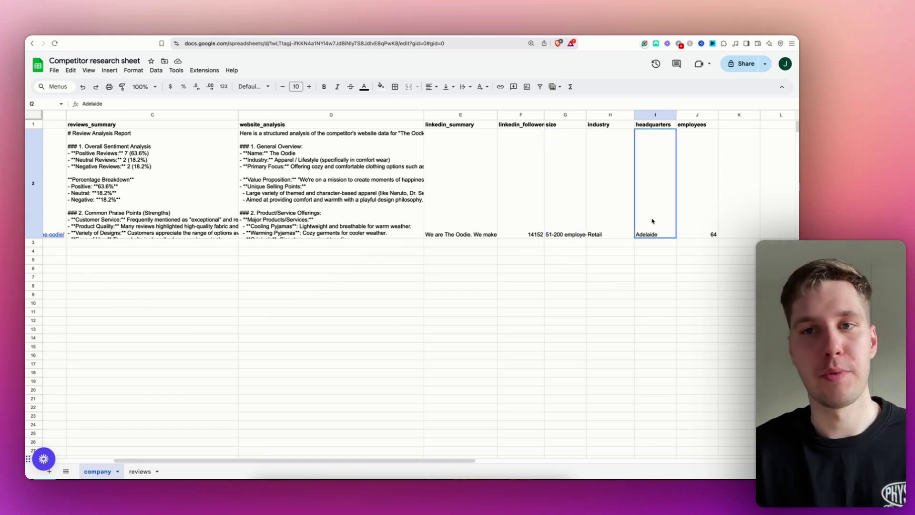
{"action": "left_click", "coordinate": [686, 213]}
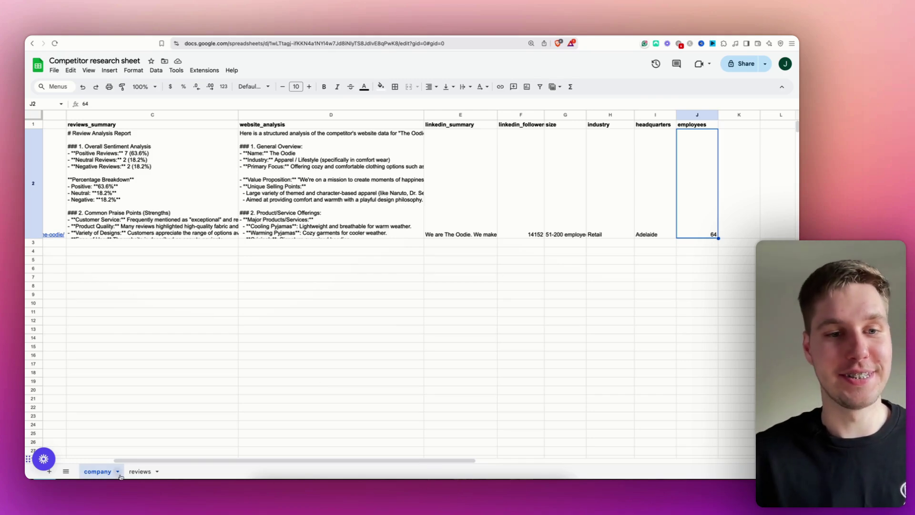
Step: Look over the reviews sheet and return to the reviews_summary cell in the company sheet
{"action": "left_click", "coordinate": [132, 472]}
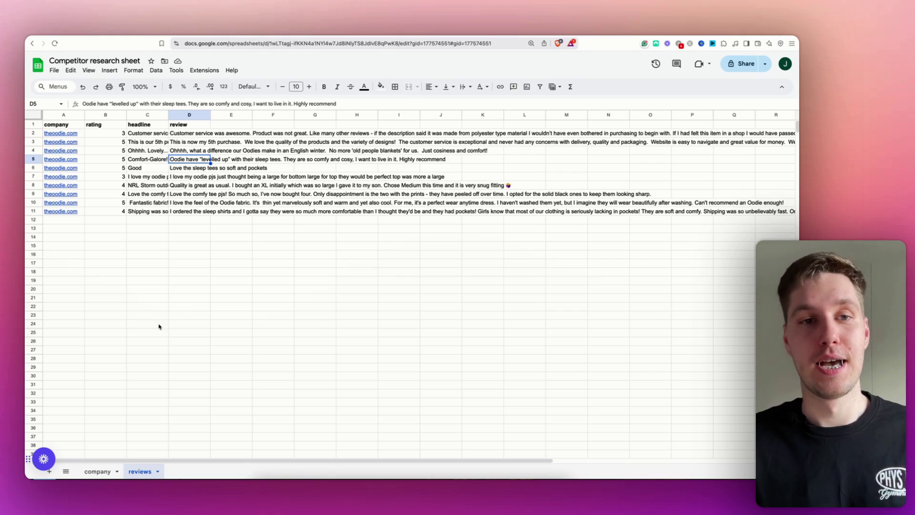
{"action": "left_click", "coordinate": [98, 472]}
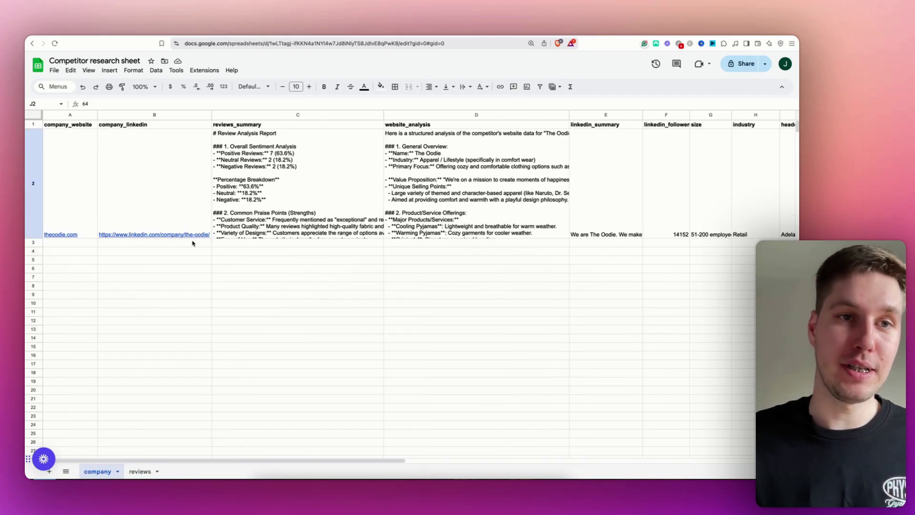
{"action": "left_click", "coordinate": [315, 197]}
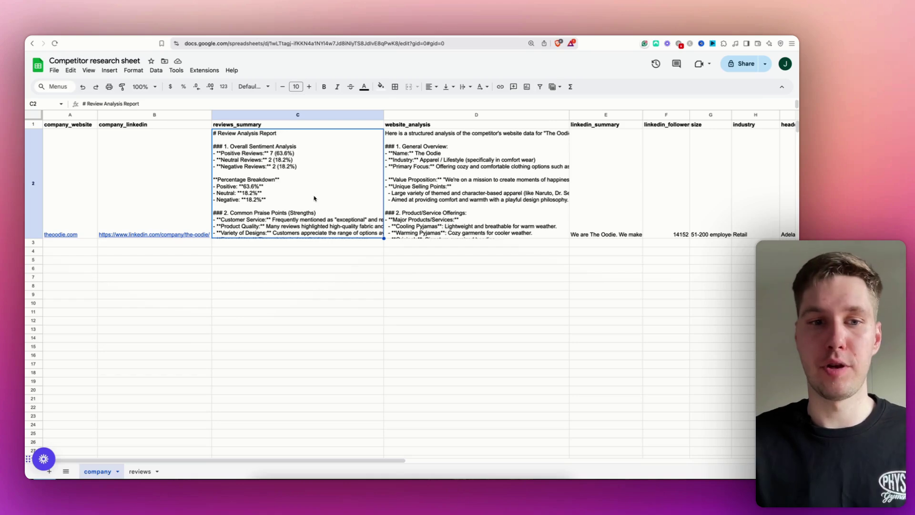
Step: Read the full text of the first customer review in the reviews sheet, leaving the cell unedited
{"action": "left_click", "coordinate": [141, 471]}
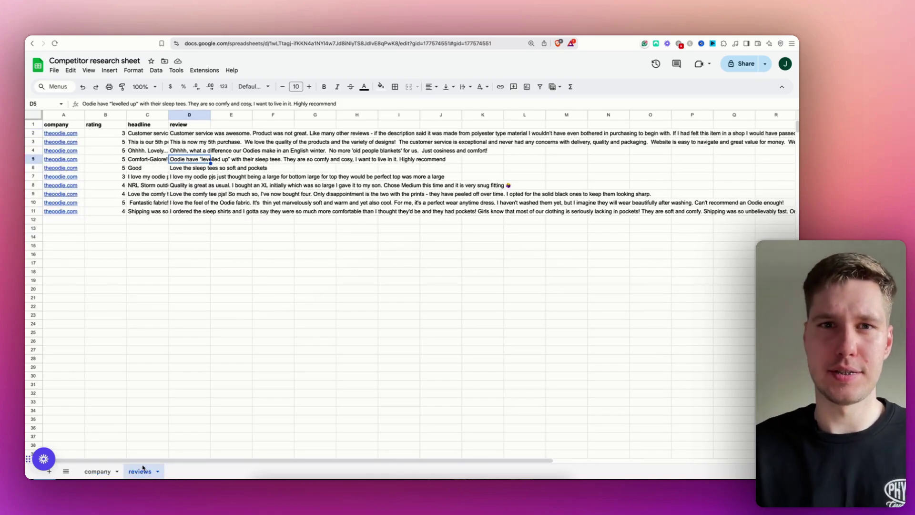
{"action": "double_click", "coordinate": [150, 133]}
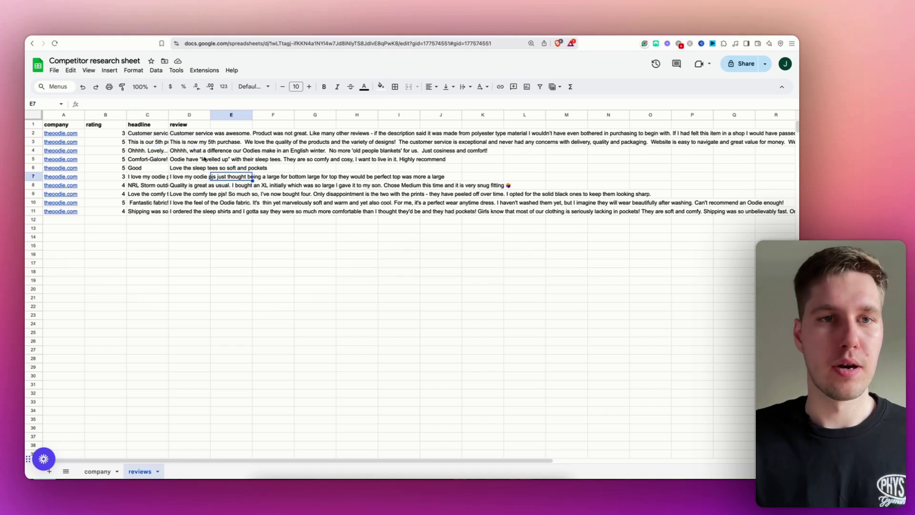
{"action": "left_click", "coordinate": [188, 135]}
{"action": "double_click", "coordinate": [187, 134]}
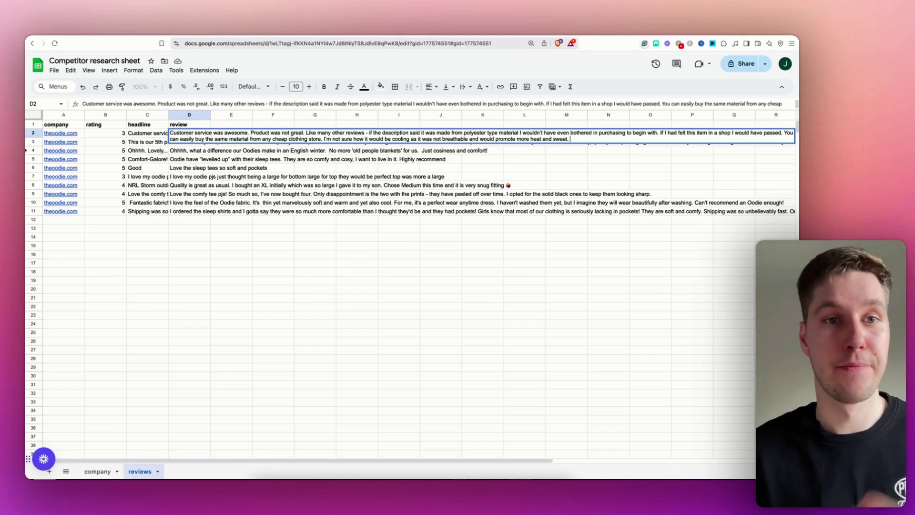
{"action": "mouse_move", "coordinate": [61, 150]}
{"action": "left_click", "coordinate": [269, 246]}
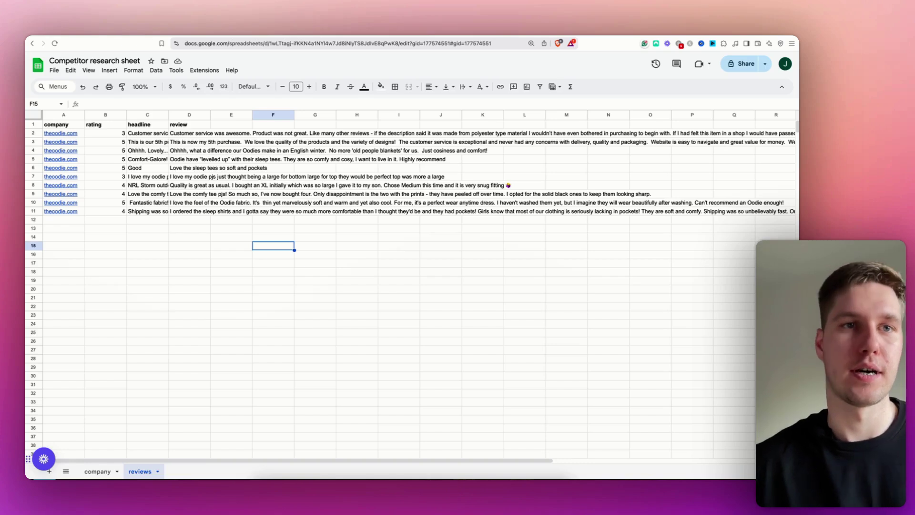
Step: Switch to the n8n competitor research workflow and inspect the settings of the Google Sheets node that follows the trigger
{"action": "key", "text": "ctrl+Tab"}
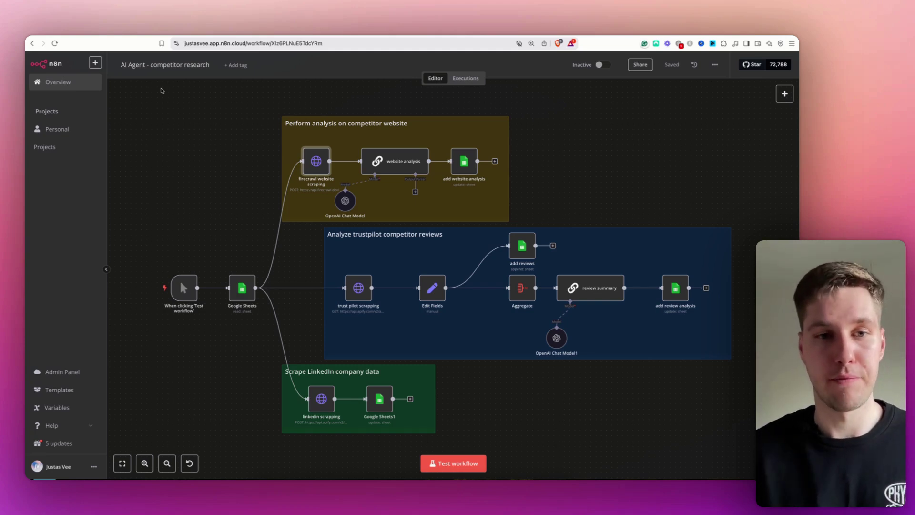
{"action": "left_click", "coordinate": [144, 463]}
{"action": "left_click", "coordinate": [145, 464]}
{"action": "left_click", "coordinate": [145, 464]}
{"action": "left_click_drag", "start_coordinate": [186, 378], "coordinate": [490, 345]}
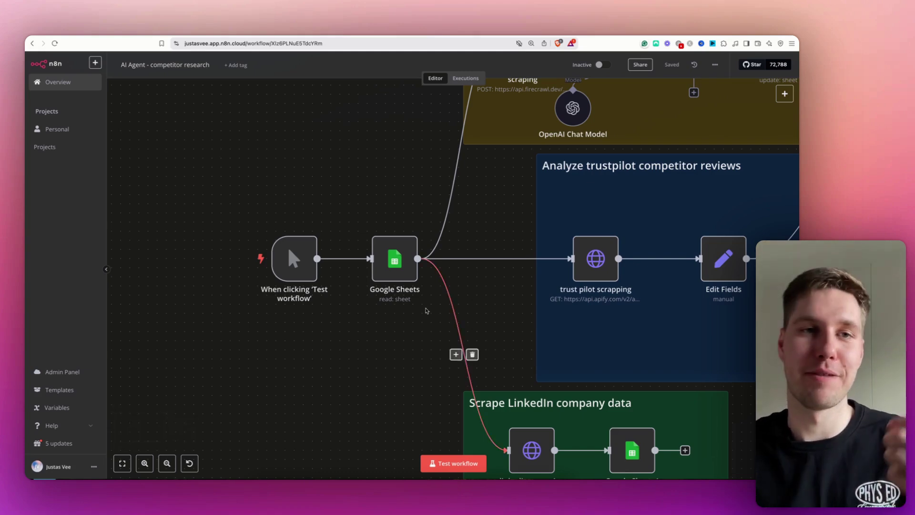
{"action": "mouse_move", "coordinate": [420, 303]}
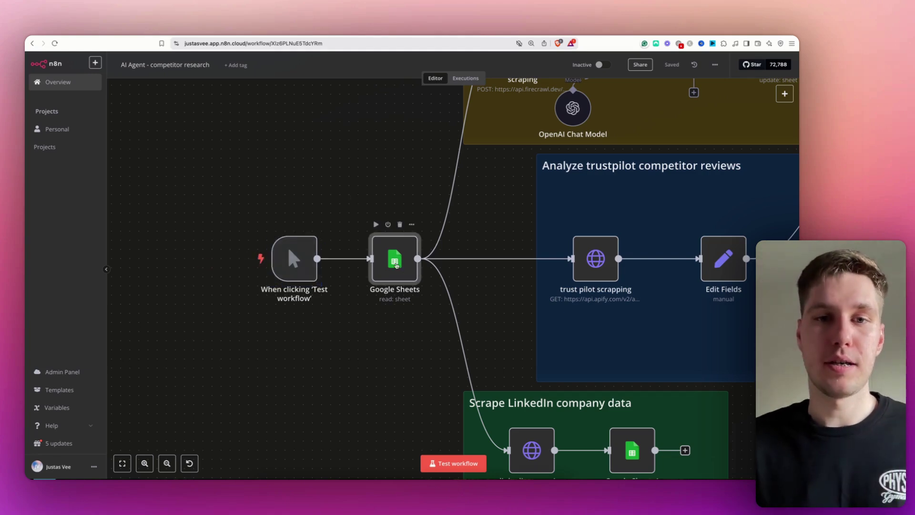
{"action": "double_click", "coordinate": [396, 265]}
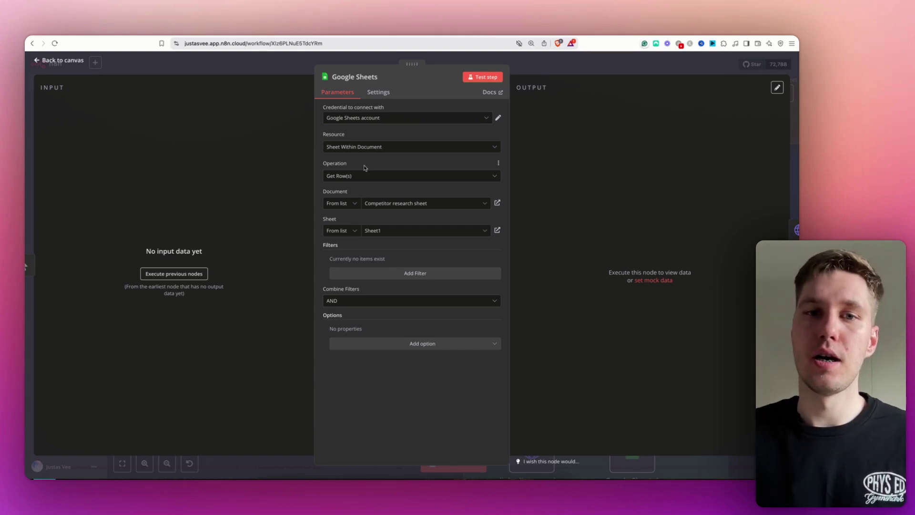
{"action": "key", "text": "Escape"}
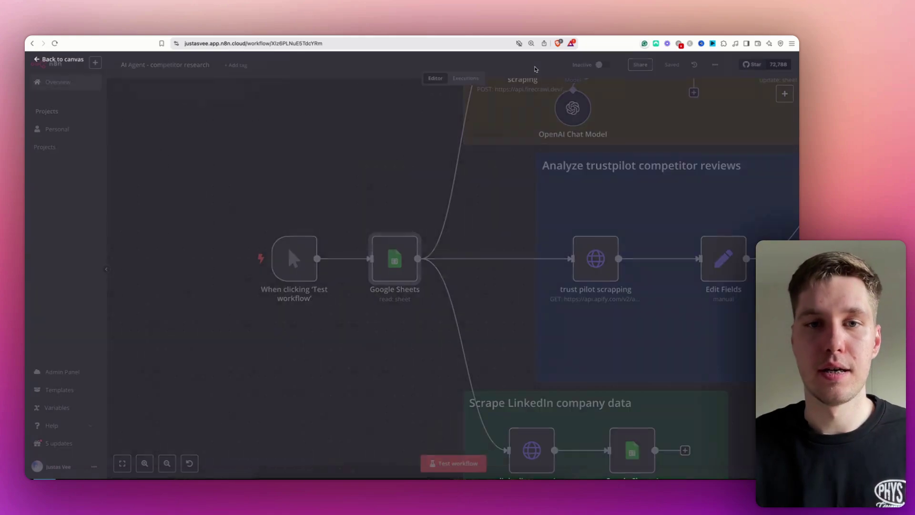
Step: Execute the Google Sheets read node and look through its output row
{"action": "left_click", "coordinate": [375, 224]}
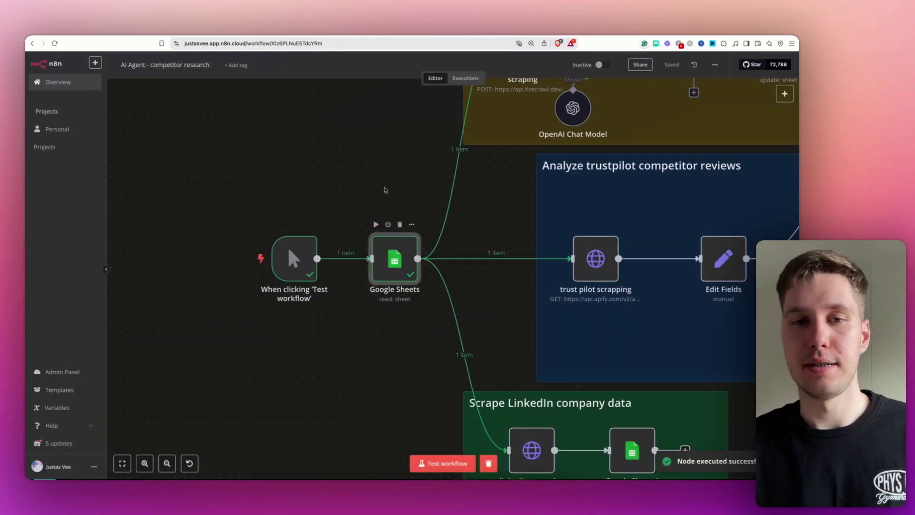
{"action": "double_click", "coordinate": [401, 251]}
{"action": "scroll", "coordinate": [553, 210], "scroll_direction": "right", "scroll_amount": 5}
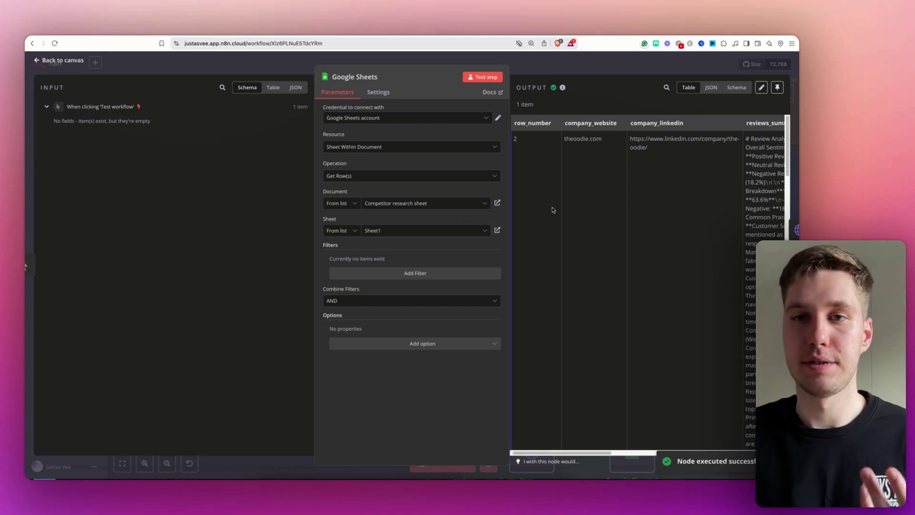
{"action": "scroll", "coordinate": [553, 210], "scroll_direction": "left", "scroll_amount": 2}
{"action": "left_click", "coordinate": [525, 68]}
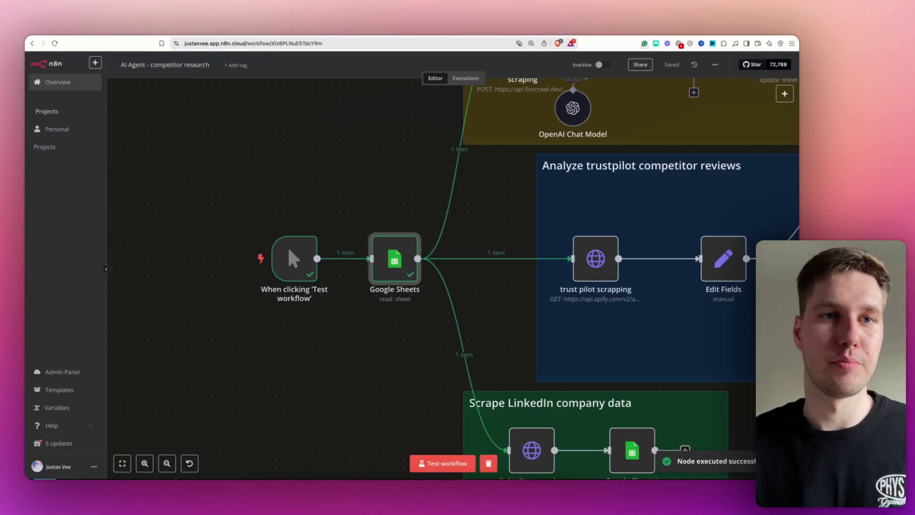
Step: Switch to the Competitor research sheet in Google Sheets and clear range A2:D15 of the reviews sheet, keeping the headers
{"action": "left_click", "coordinate": [278, 37]}
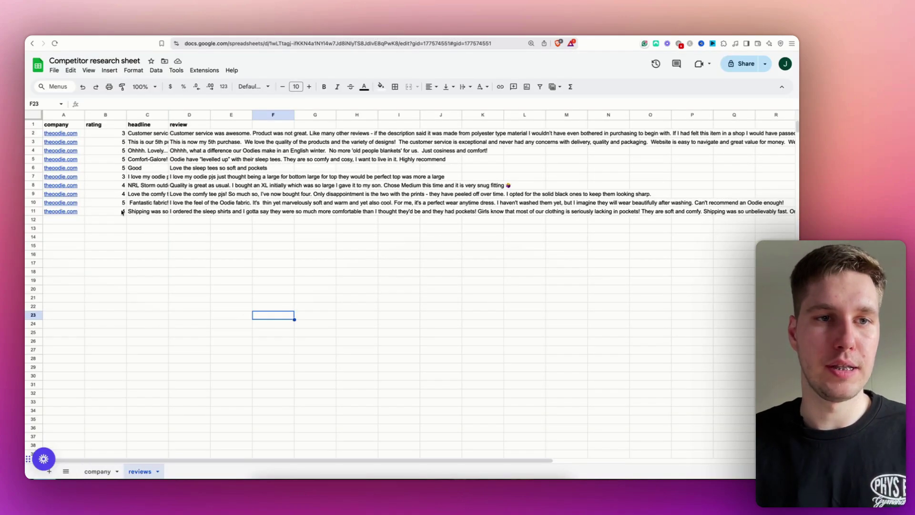
{"action": "left_click", "coordinate": [75, 247]}
{"action": "left_click_drag", "start_coordinate": [72, 247], "coordinate": [186, 139]}
{"action": "key", "text": "Delete"}
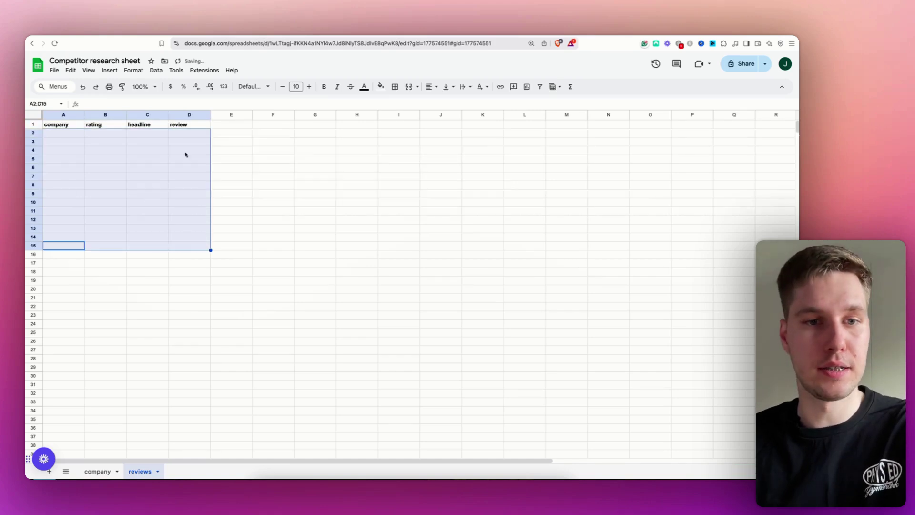
{"action": "left_click", "coordinate": [207, 272]}
Step: Clear cells C2:J2 in the company sheet, leaving only the company website and LinkedIn link in row 2
{"action": "left_click", "coordinate": [98, 471]}
{"action": "left_click", "coordinate": [210, 296]}
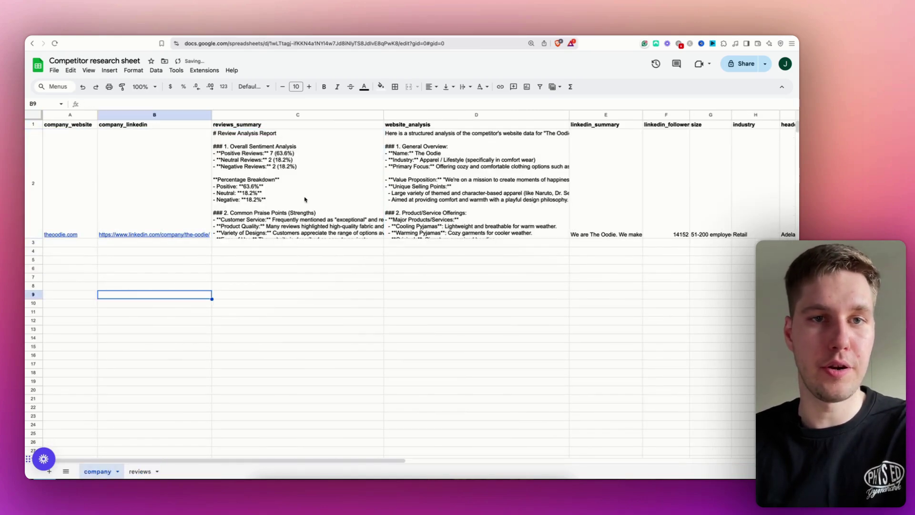
{"action": "left_click_drag", "start_coordinate": [307, 200], "coordinate": [621, 201]}
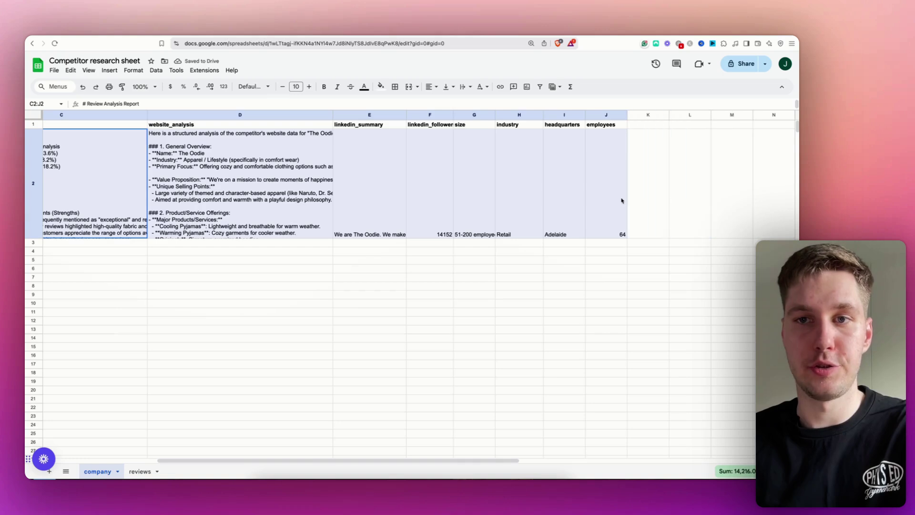
{"action": "key", "text": "Delete"}
{"action": "left_click", "coordinate": [520, 289]}
{"action": "scroll", "coordinate": [520, 288], "scroll_direction": "left", "scroll_amount": 5}
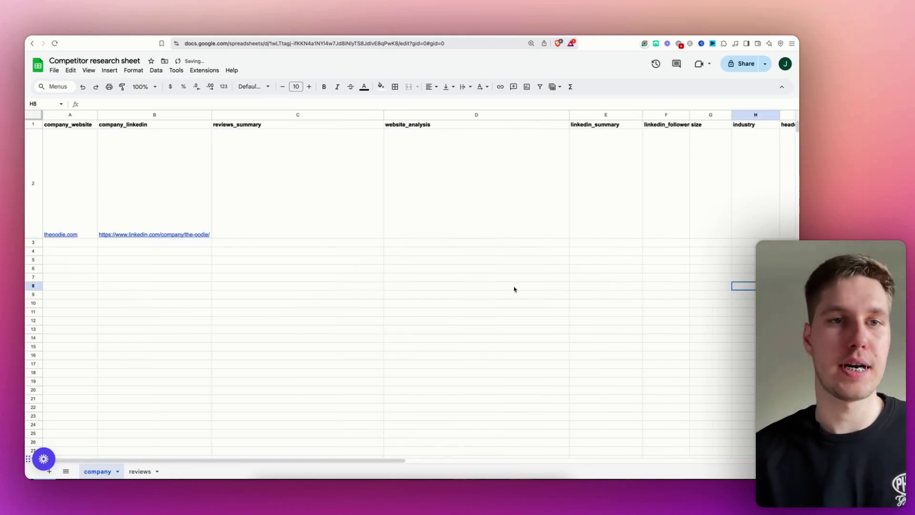
Step: Return to the n8n workflow and examine the Google Sheets node's output, including its company_website, company_linkedin and reviews_summary columns
{"action": "left_click", "coordinate": [103, 36]}
{"action": "scroll", "coordinate": [319, 151], "scroll_direction": "up", "scroll_amount": 3}
{"action": "scroll", "coordinate": [319, 150], "scroll_direction": "right", "scroll_amount": 3}
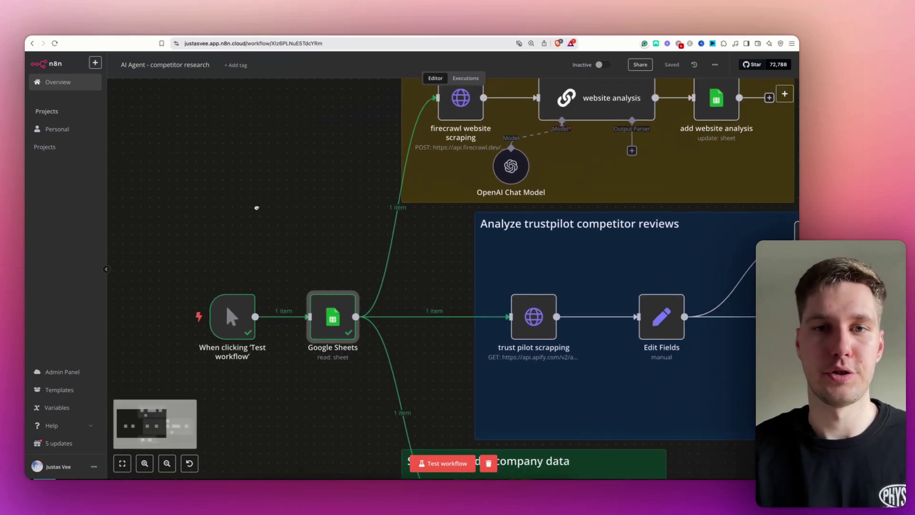
{"action": "double_click", "coordinate": [337, 321]}
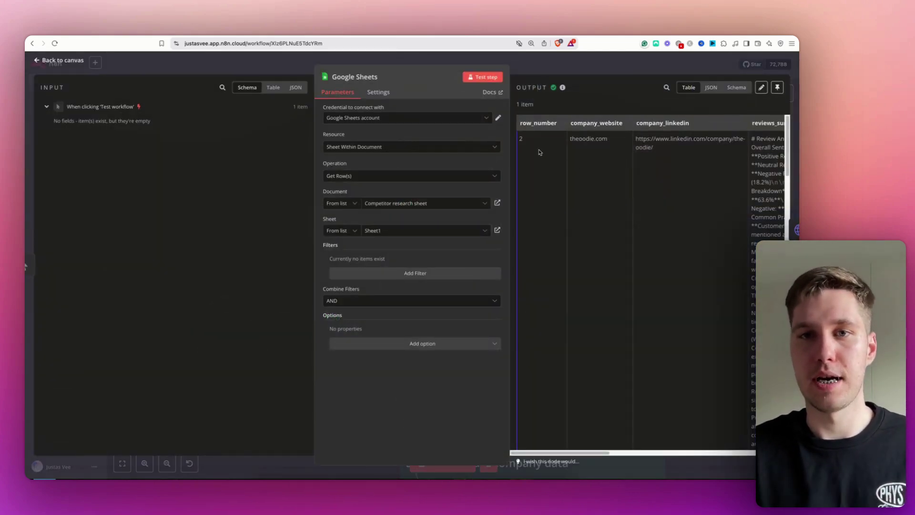
{"action": "scroll", "coordinate": [538, 151], "scroll_direction": "right", "scroll_amount": 3}
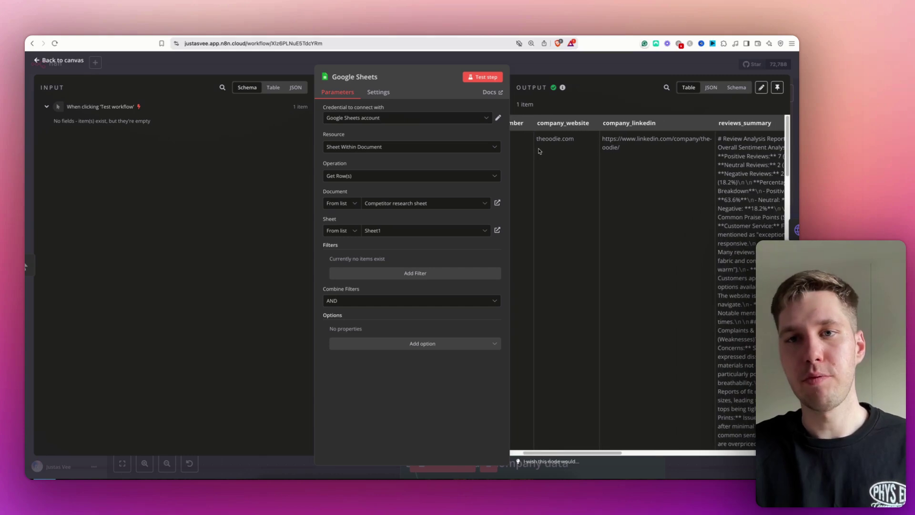
{"action": "left_click_drag", "start_coordinate": [629, 157], "coordinate": [599, 137]}
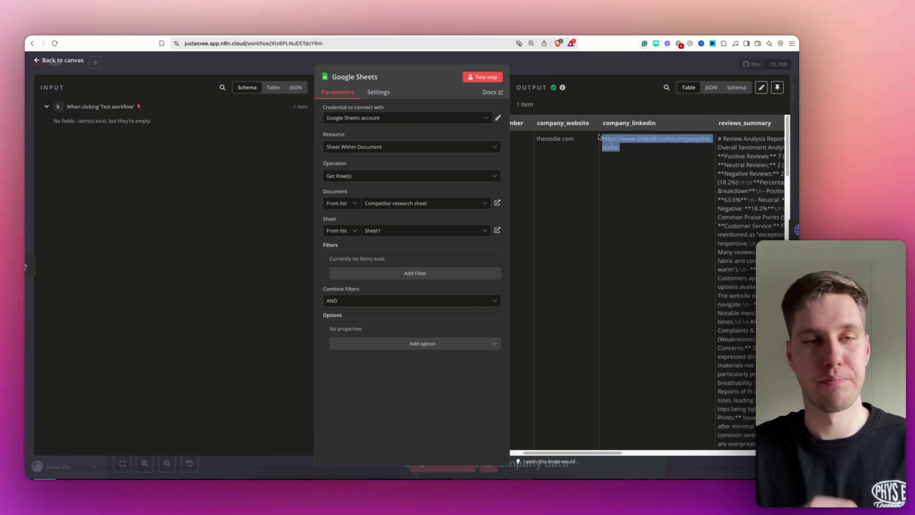
{"action": "scroll", "coordinate": [599, 137], "scroll_direction": "right", "scroll_amount": 3}
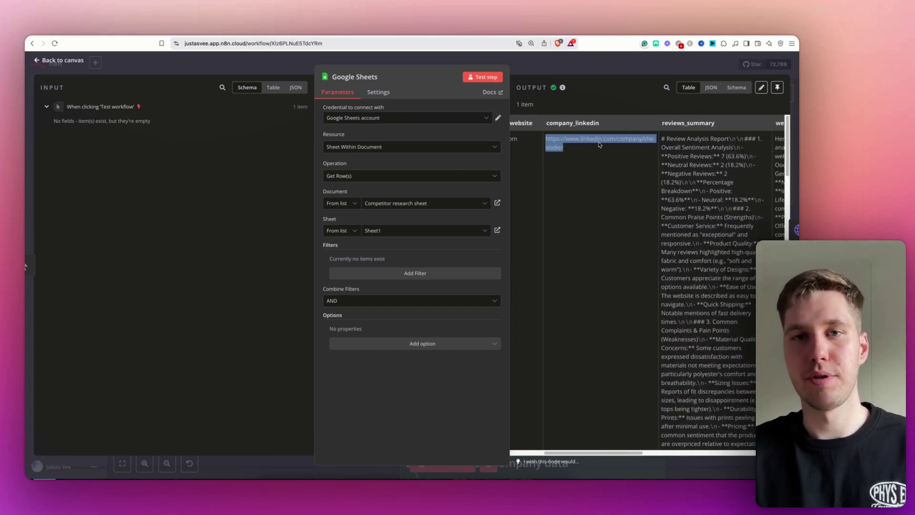
Step: Rerun the Google Sheets node and check the refreshed output columns before returning to the canvas
{"action": "left_click", "coordinate": [486, 78]}
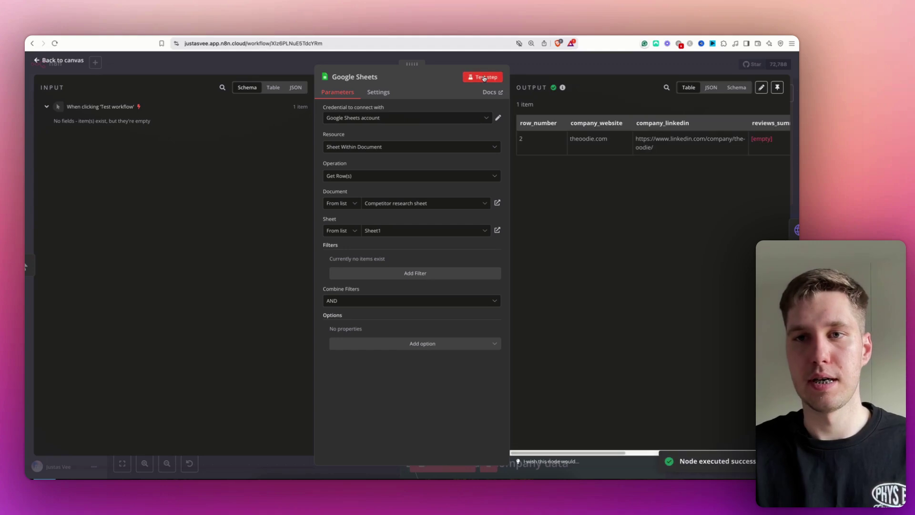
{"action": "scroll", "coordinate": [649, 138], "scroll_direction": "right", "scroll_amount": 3}
{"action": "scroll", "coordinate": [650, 139], "scroll_direction": "right", "scroll_amount": 3}
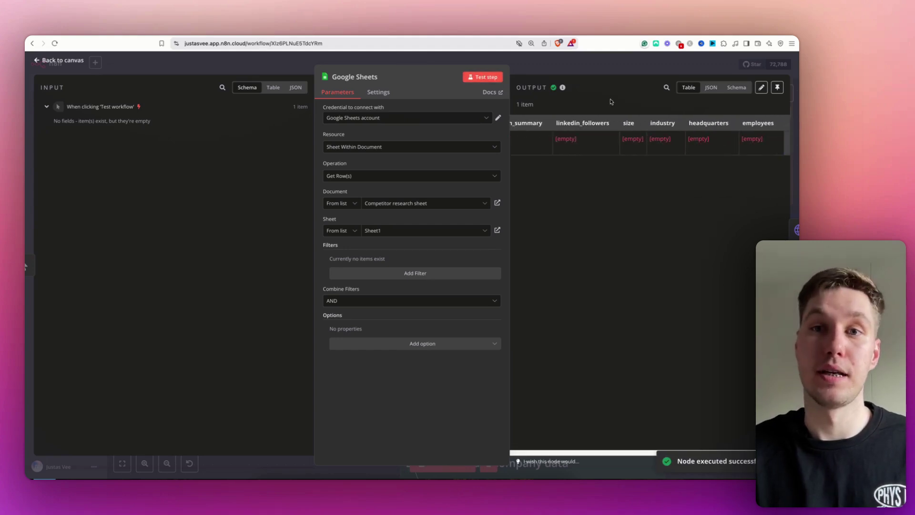
{"action": "key", "text": "Escape"}
Step: Open the firecrawl website scraping node, review its request headers and JSON body, and test the step
{"action": "scroll", "coordinate": [492, 202], "scroll_direction": "up", "scroll_amount": 2}
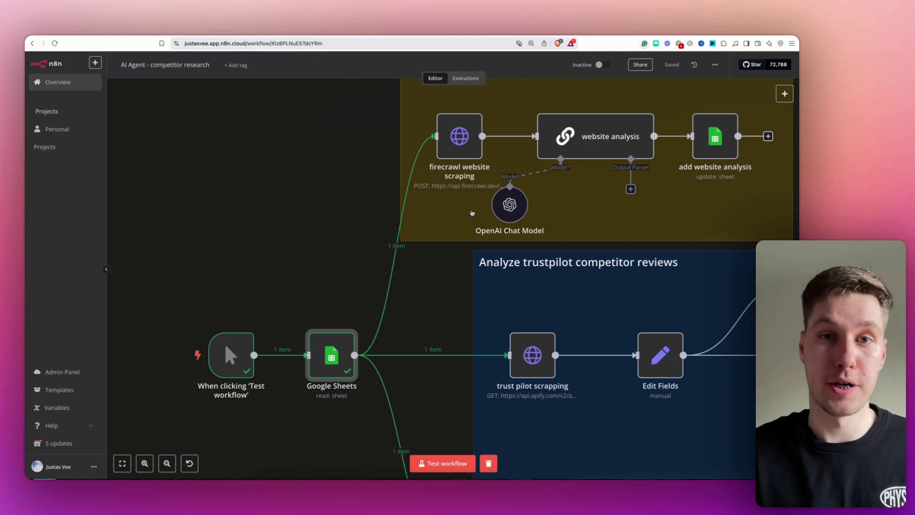
{"action": "left_click", "coordinate": [454, 143]}
{"action": "double_click", "coordinate": [455, 143]}
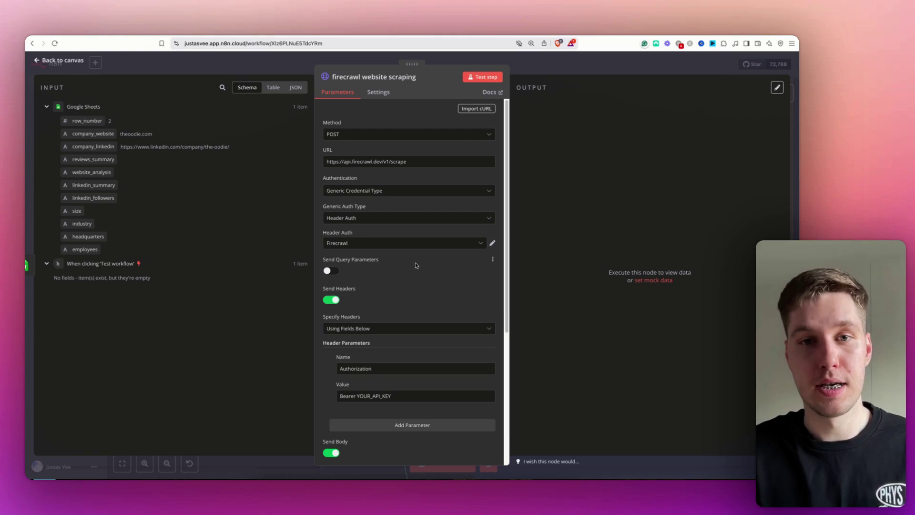
{"action": "scroll", "coordinate": [404, 260], "scroll_direction": "down", "scroll_amount": 5}
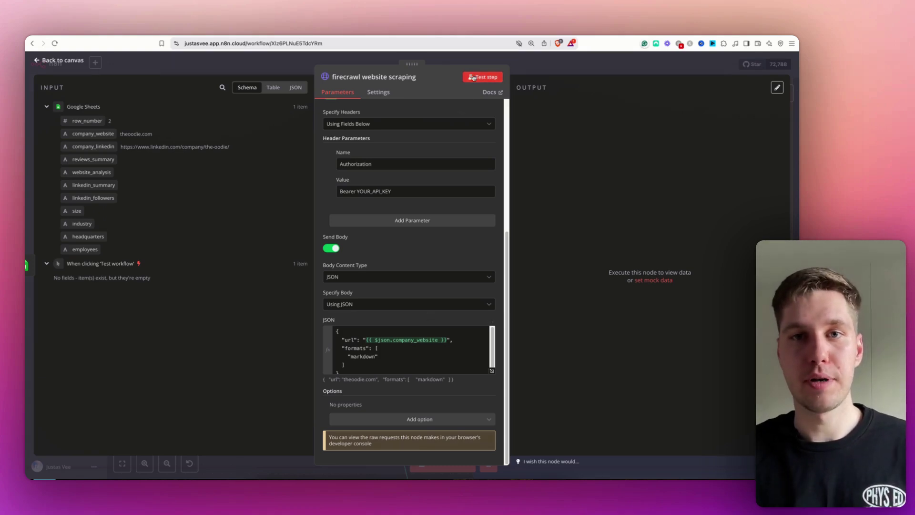
{"action": "left_click", "coordinate": [474, 78]}
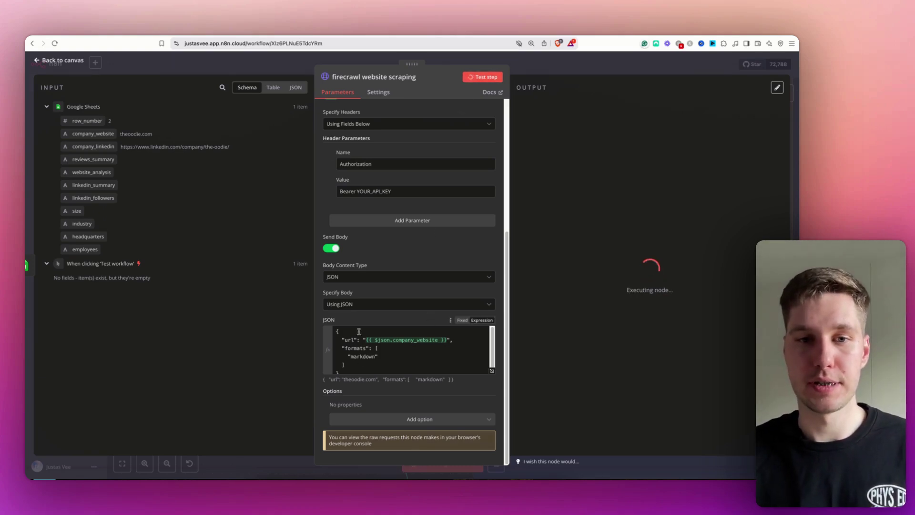
Step: Examine the firecrawl node's JSON body, its resolved company website URL and the scrape endpoint it calls
{"action": "left_click", "coordinate": [339, 329]}
{"action": "left_click_drag", "start_coordinate": [337, 336], "coordinate": [345, 365]}
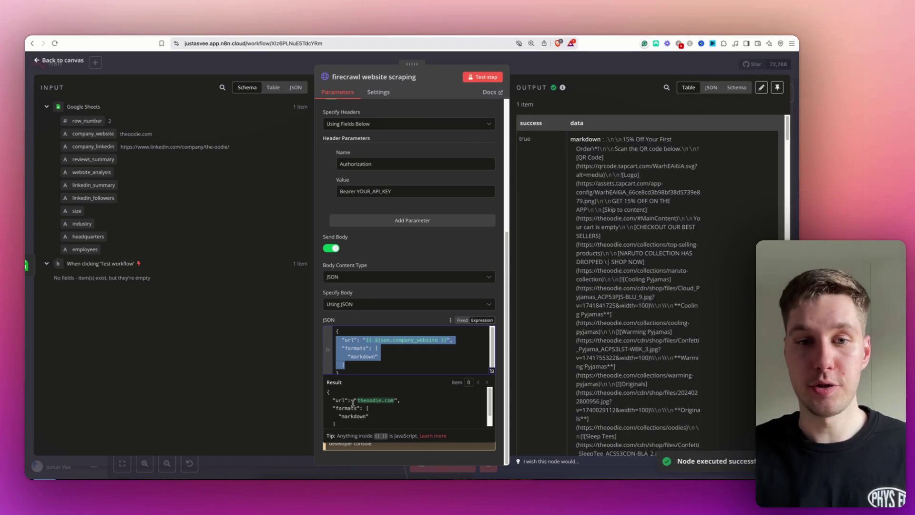
{"action": "left_click_drag", "start_coordinate": [360, 401], "coordinate": [394, 403]}
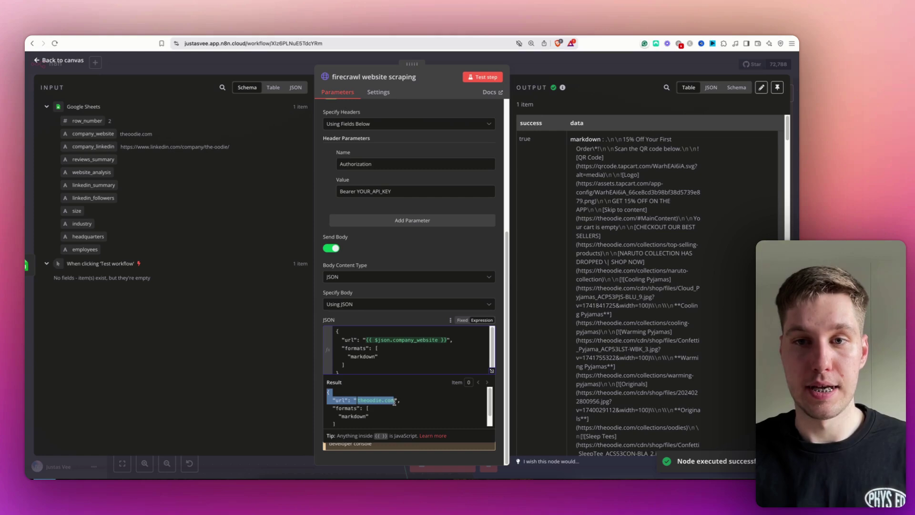
{"action": "left_click", "coordinate": [403, 404]}
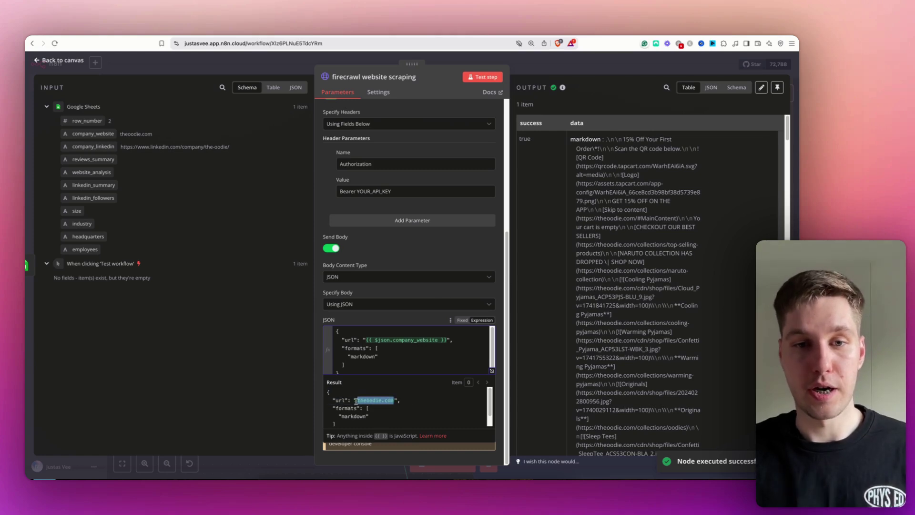
{"action": "left_click", "coordinate": [380, 320]}
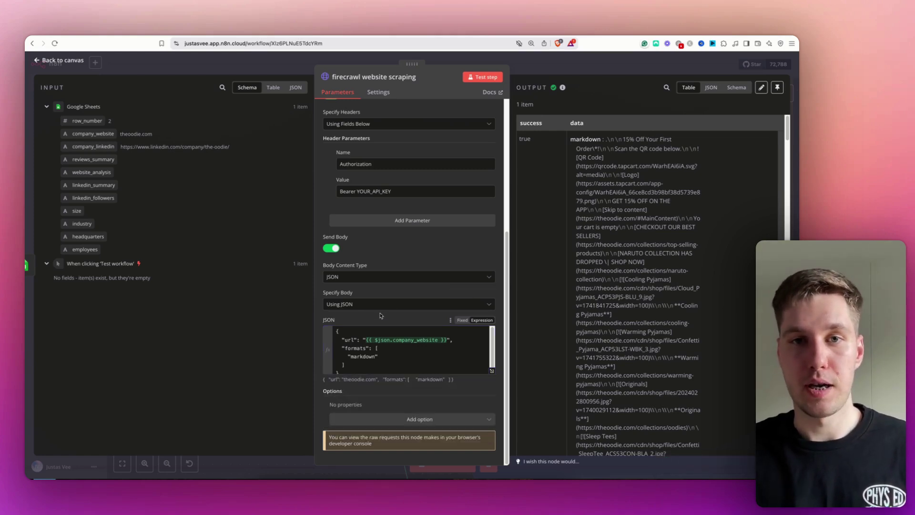
{"action": "scroll", "coordinate": [380, 316], "scroll_direction": "up", "scroll_amount": 5}
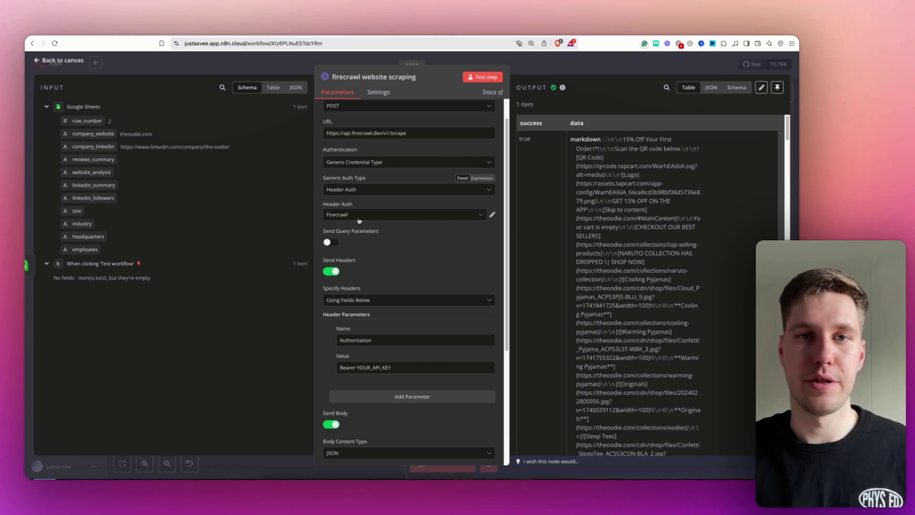
{"action": "left_click", "coordinate": [415, 131]}
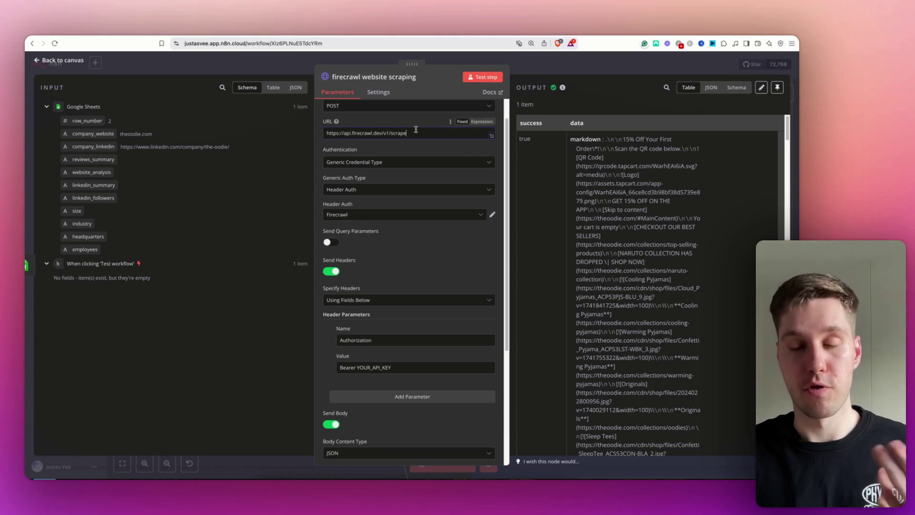
{"action": "scroll", "coordinate": [414, 133], "scroll_direction": "up", "scroll_amount": 1}
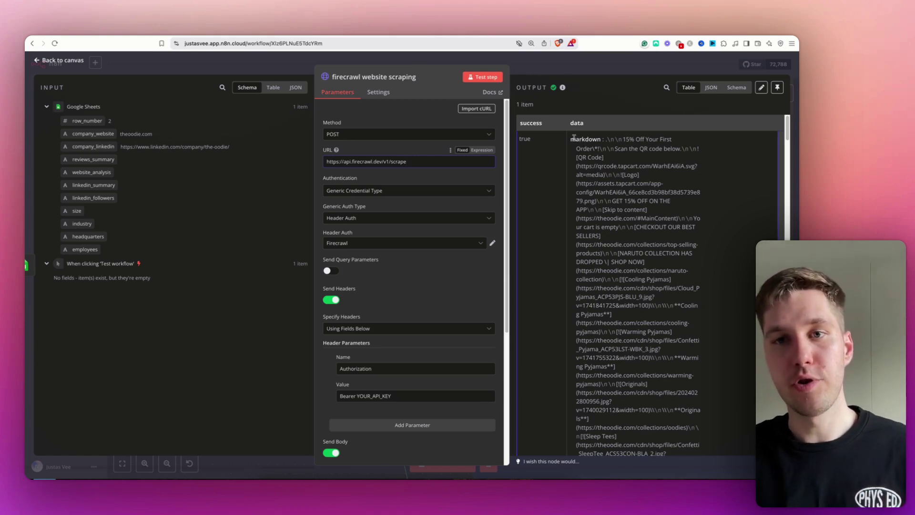
Step: Read through the scraped markdown in the firecrawl node's output and return to the canvas
{"action": "left_click_drag", "start_coordinate": [576, 139], "coordinate": [662, 248]}
{"action": "scroll", "coordinate": [655, 248], "scroll_direction": "down", "scroll_amount": 5}
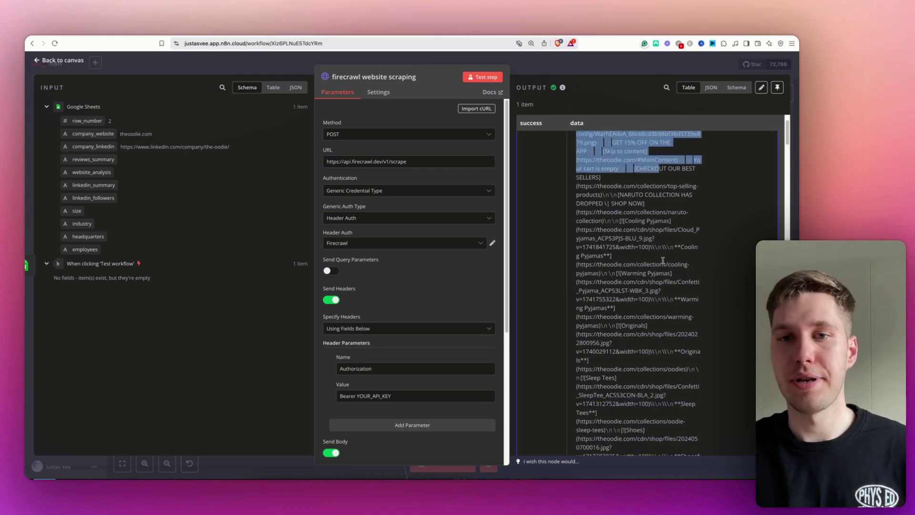
{"action": "scroll", "coordinate": [652, 248], "scroll_direction": "down", "scroll_amount": 2}
{"action": "scroll", "coordinate": [640, 248], "scroll_direction": "down", "scroll_amount": 4}
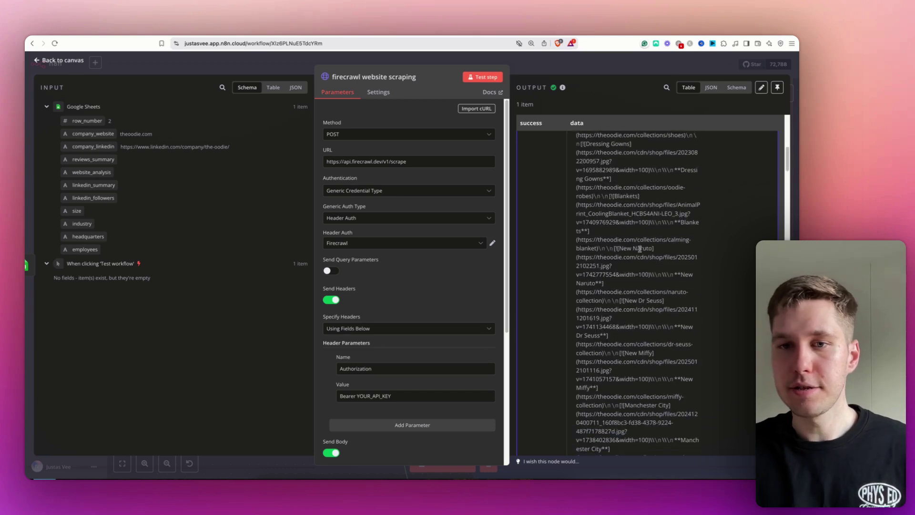
{"action": "scroll", "coordinate": [640, 248], "scroll_direction": "down", "scroll_amount": 3}
{"action": "scroll", "coordinate": [635, 251], "scroll_direction": "down", "scroll_amount": 8}
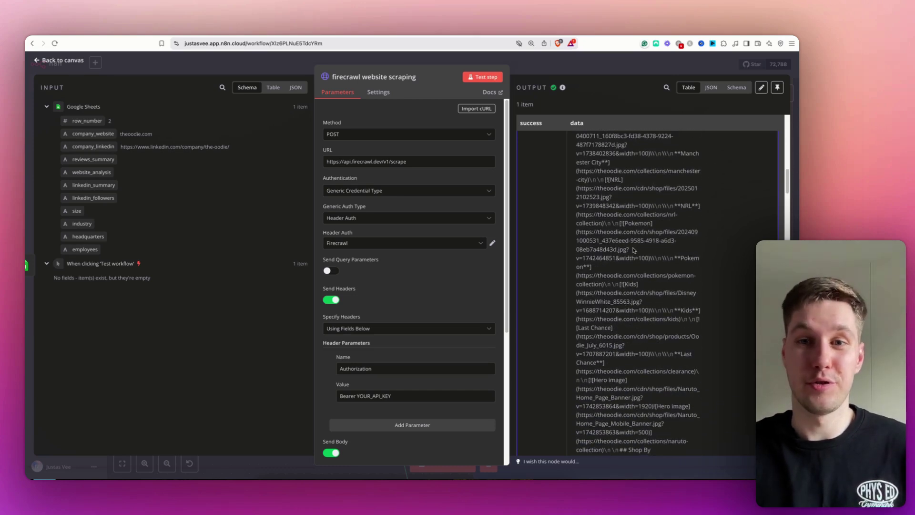
{"action": "scroll", "coordinate": [626, 261], "scroll_direction": "up", "scroll_amount": 20}
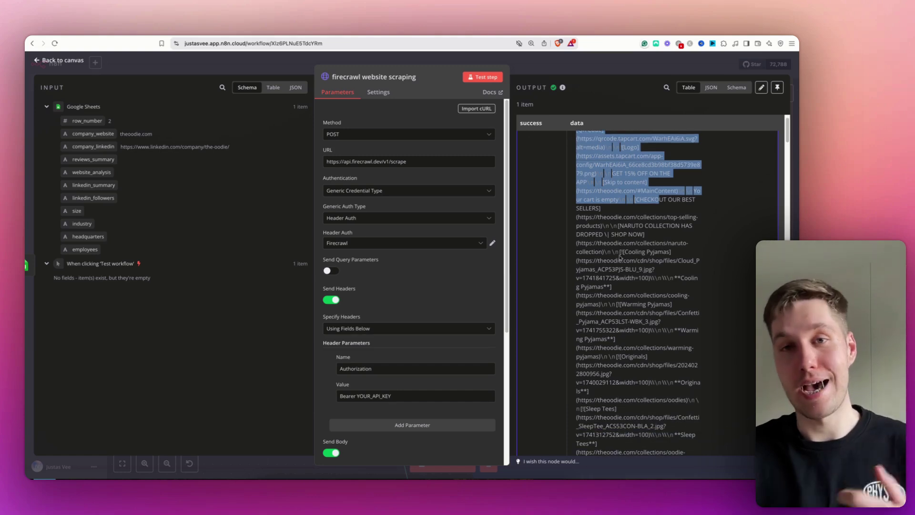
{"action": "left_click", "coordinate": [553, 66]}
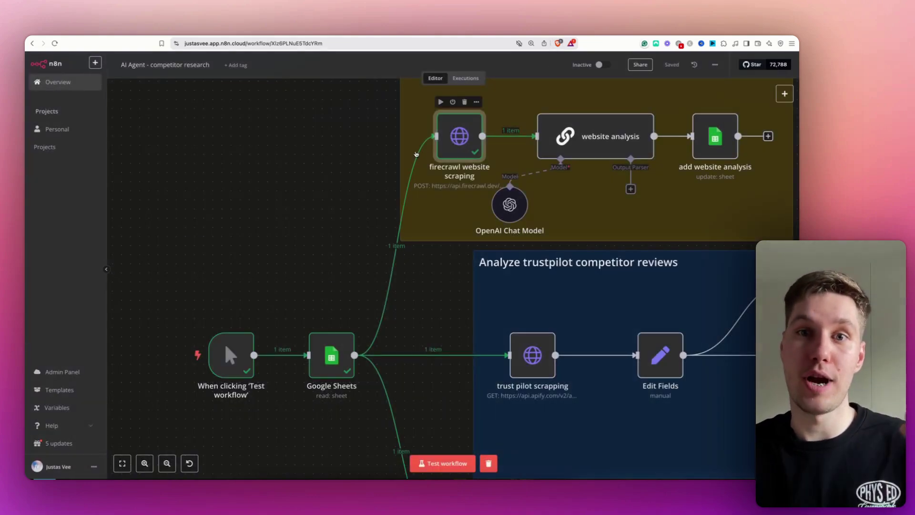
Step: Open the website analysis node and review its full system message with the analysis requirements
{"action": "left_click_drag", "start_coordinate": [347, 133], "coordinate": [189, 175]}
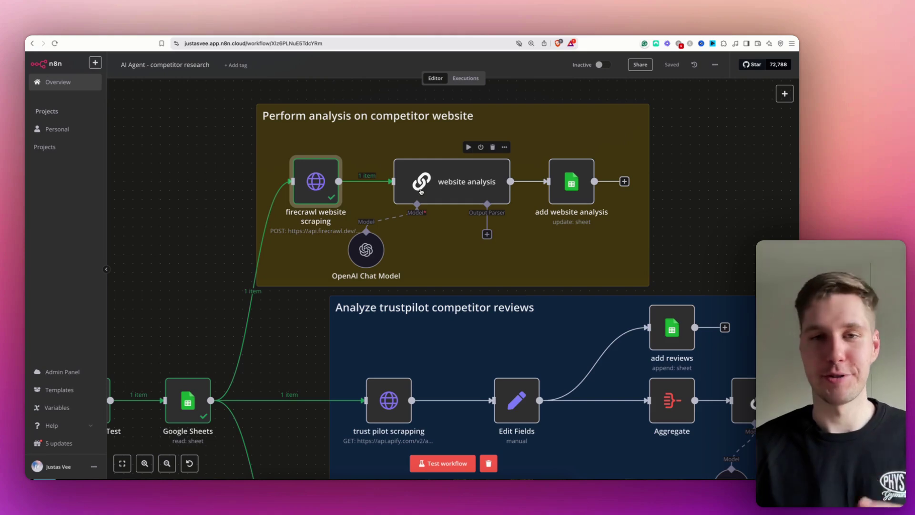
{"action": "double_click", "coordinate": [422, 184]}
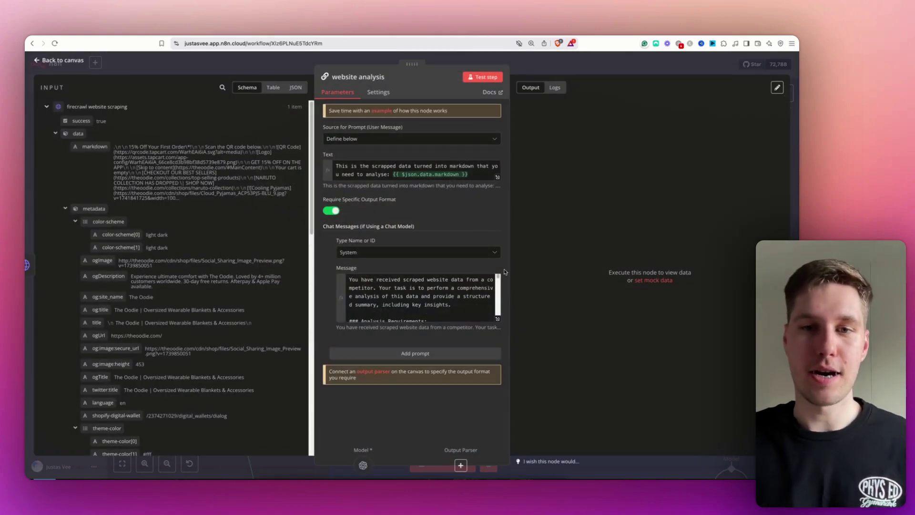
{"action": "left_click", "coordinate": [499, 320]}
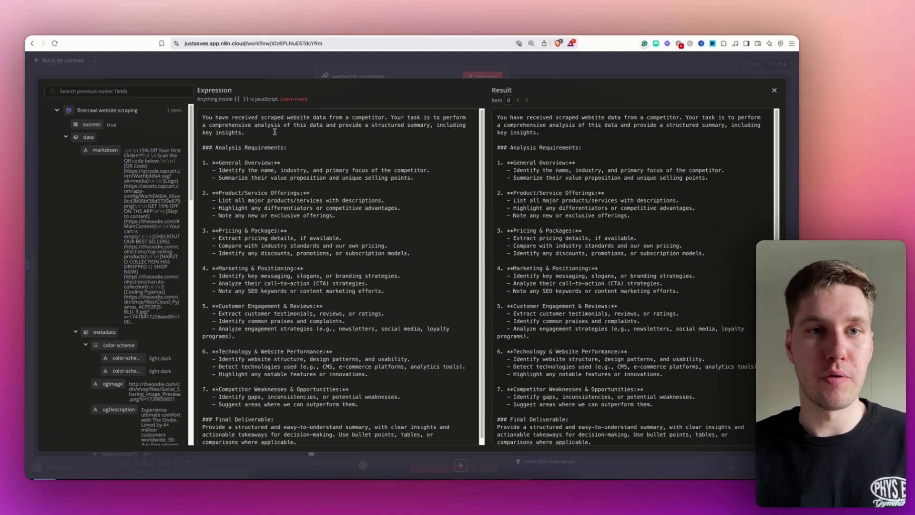
{"action": "left_click_drag", "start_coordinate": [215, 125], "coordinate": [421, 129]}
{"action": "left_click", "coordinate": [319, 135]}
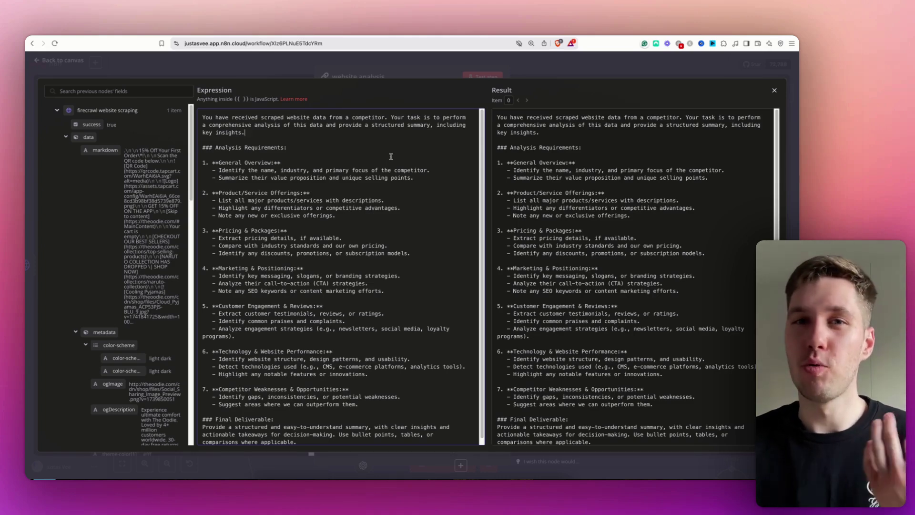
{"action": "left_click", "coordinate": [774, 90]}
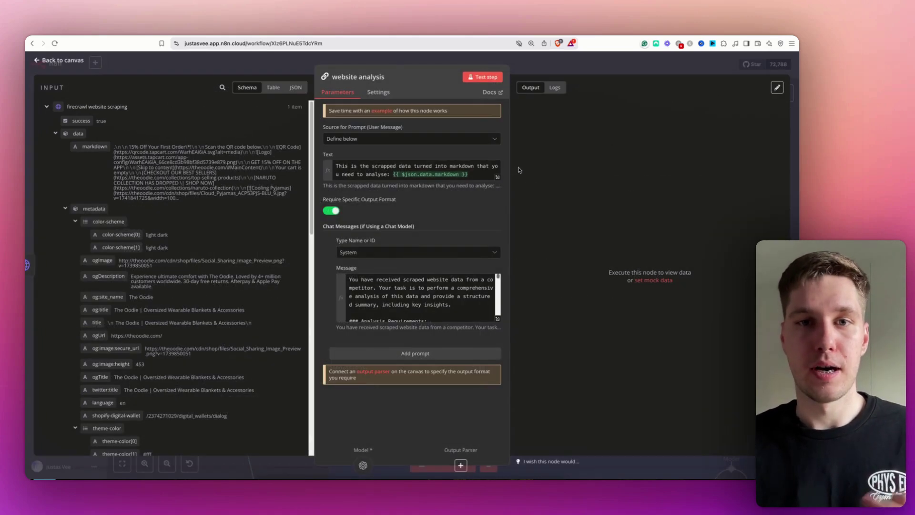
Step: Preview the website analysis node's user prompt with the scraped markdown, test the step and return to the canvas
{"action": "left_click", "coordinate": [497, 178]}
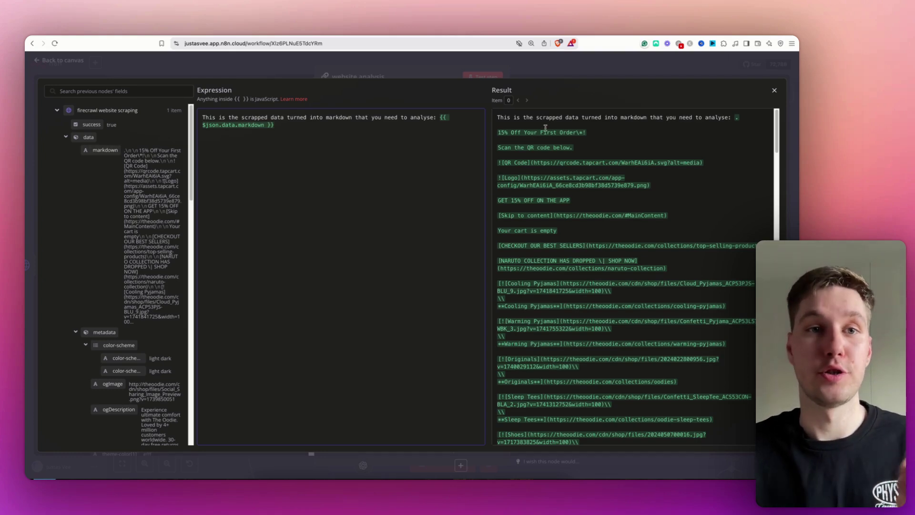
{"action": "left_click", "coordinate": [774, 90]}
{"action": "left_click", "coordinate": [475, 78]}
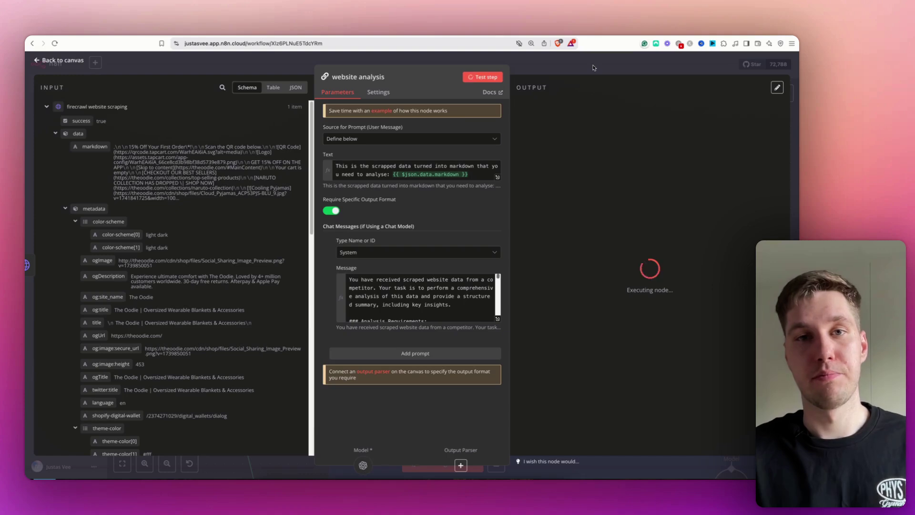
{"action": "key", "text": "Escape"}
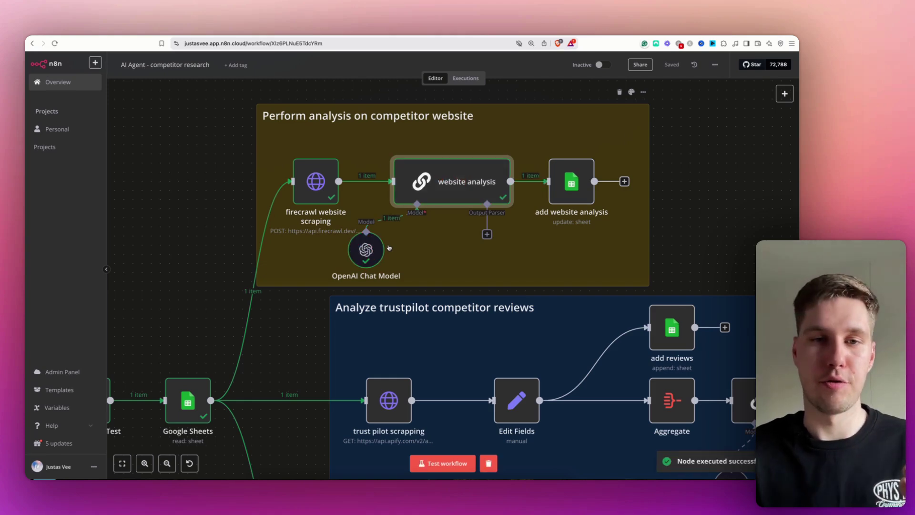
Step: Check the OpenAI Chat Model node's settings and read the website analysis node's text output
{"action": "double_click", "coordinate": [366, 250]}
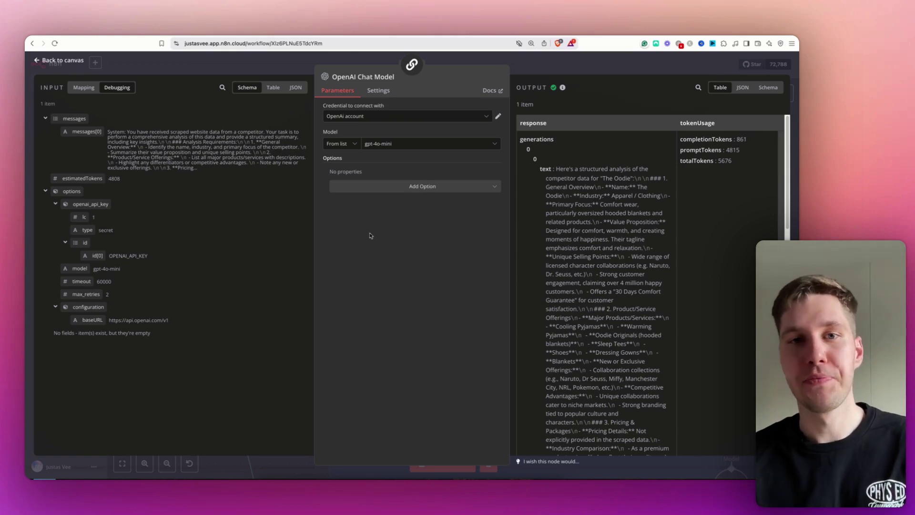
{"action": "left_click", "coordinate": [584, 67]}
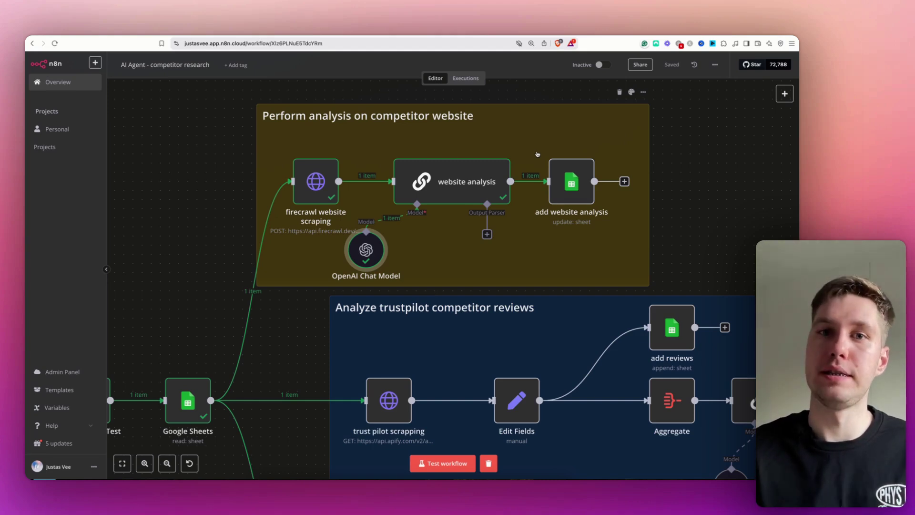
{"action": "left_click", "coordinate": [489, 183]}
{"action": "double_click", "coordinate": [488, 183]}
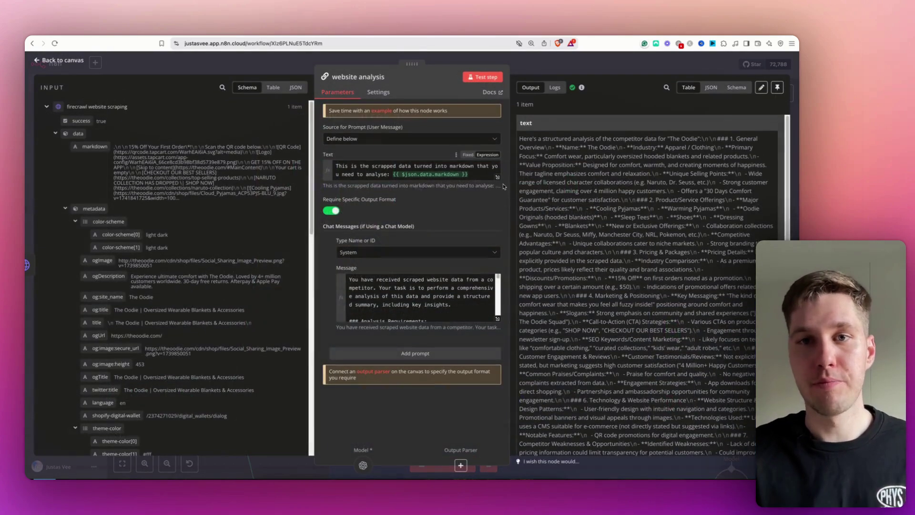
{"action": "left_click_drag", "start_coordinate": [522, 137], "coordinate": [677, 375]}
{"action": "scroll", "coordinate": [611, 283], "scroll_direction": "down", "scroll_amount": 3}
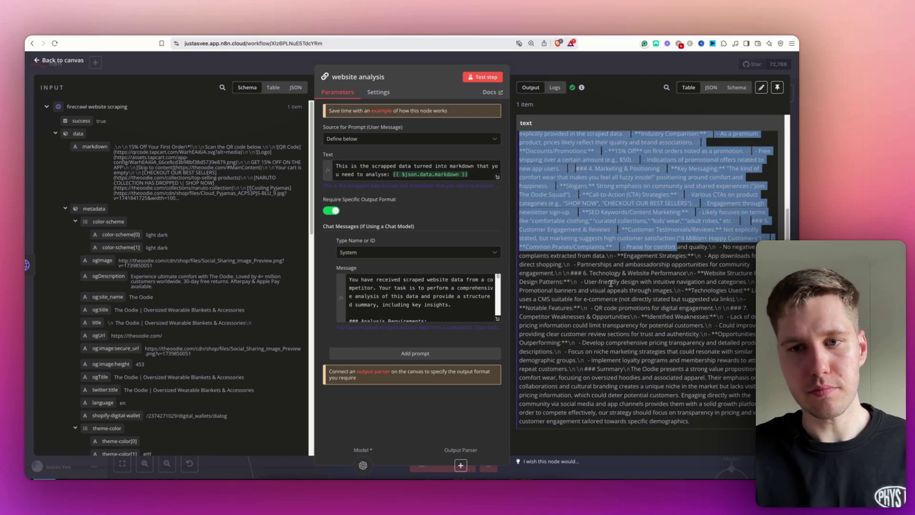
{"action": "left_click", "coordinate": [609, 283]}
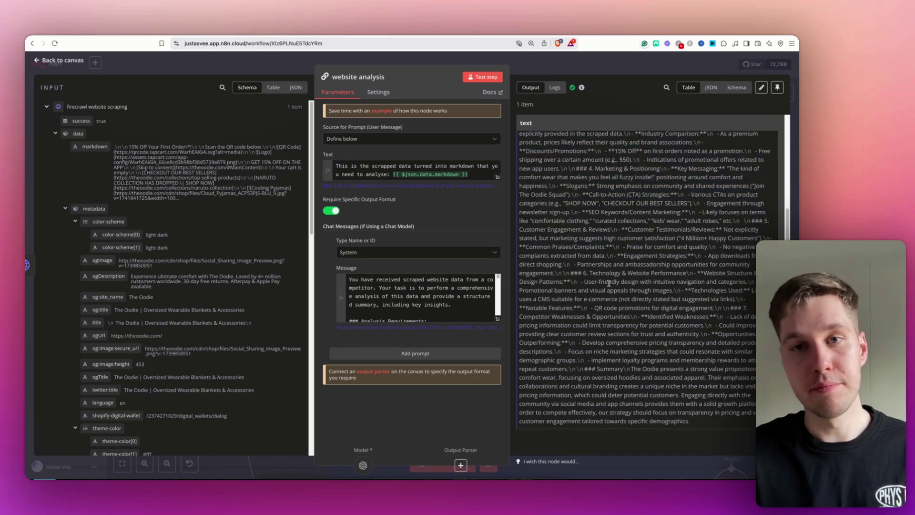
{"action": "left_click", "coordinate": [572, 74]}
Step: Run the add website analysis node, check the website_analysis text in cell D2 of the company sheet, and return to the n8n workflow
{"action": "left_click", "coordinate": [552, 147]}
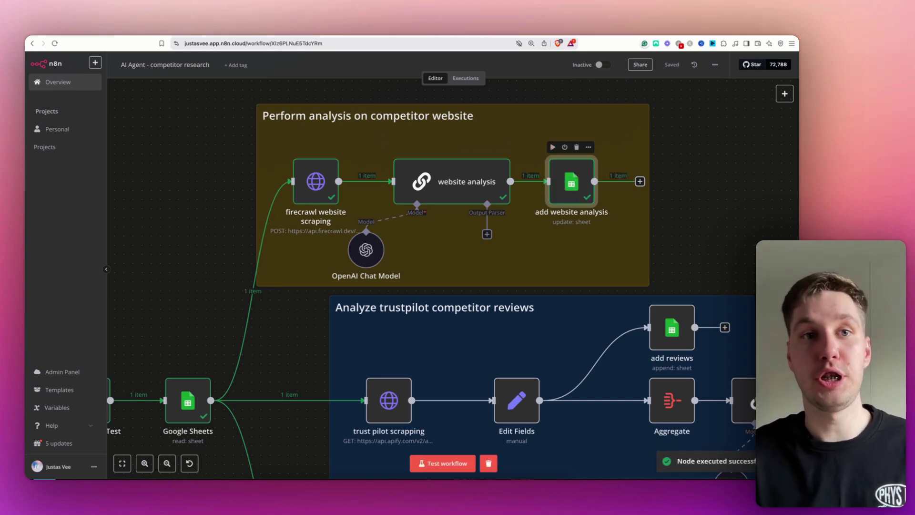
{"action": "left_click", "coordinate": [200, 30]}
{"action": "left_click", "coordinate": [283, 165]}
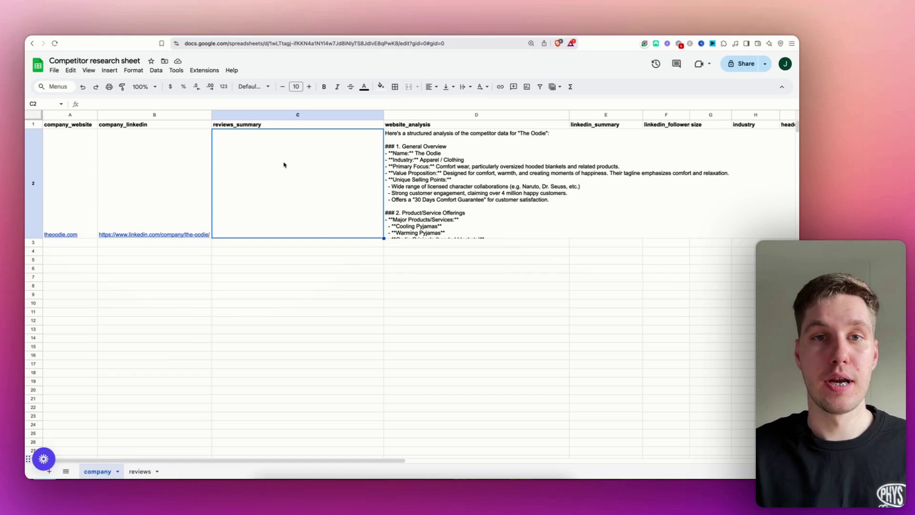
{"action": "left_click", "coordinate": [450, 174]}
{"action": "scroll", "coordinate": [443, 177], "scroll_direction": "right", "scroll_amount": 3}
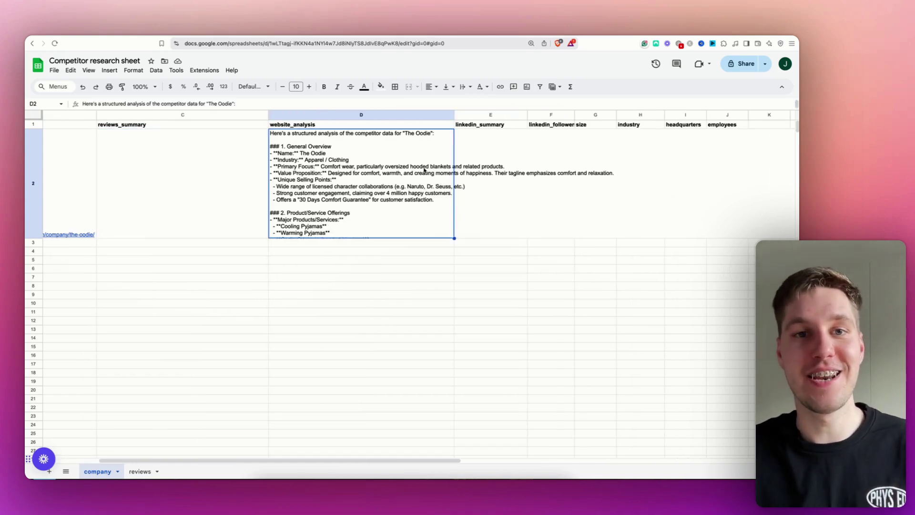
{"action": "triple_click", "coordinate": [394, 172]}
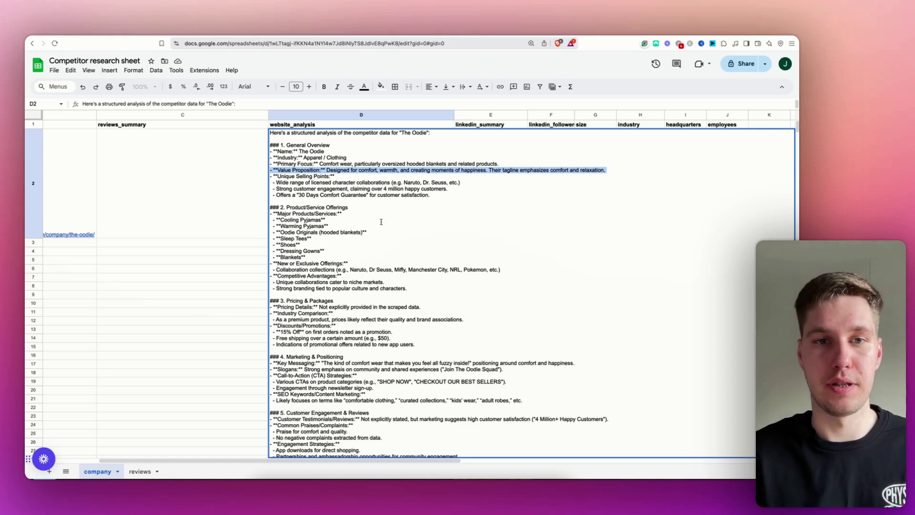
{"action": "left_click", "coordinate": [208, 287]}
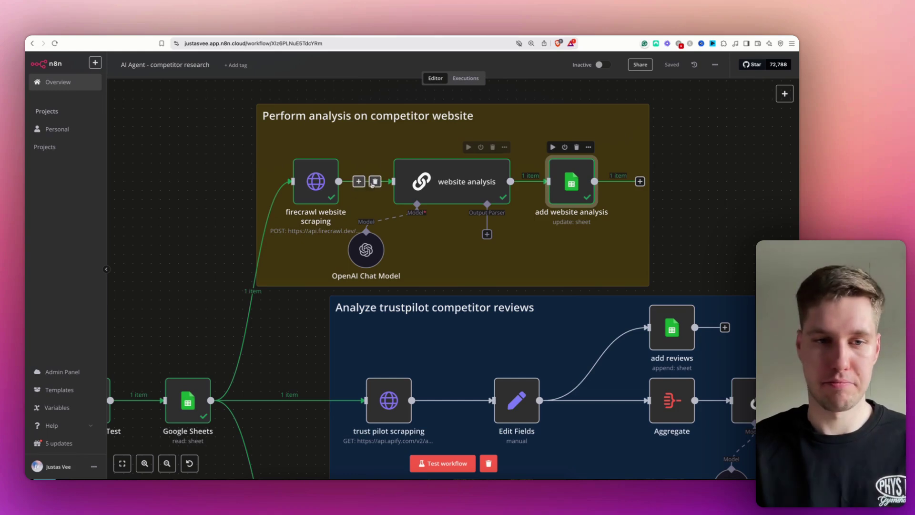
Step: Look over the website analysis, Trustpilot reviews and LinkedIn company data branches on the n8n canvas
{"action": "scroll", "coordinate": [251, 174], "scroll_direction": "down", "scroll_amount": 3}
{"action": "left_click", "coordinate": [167, 464]}
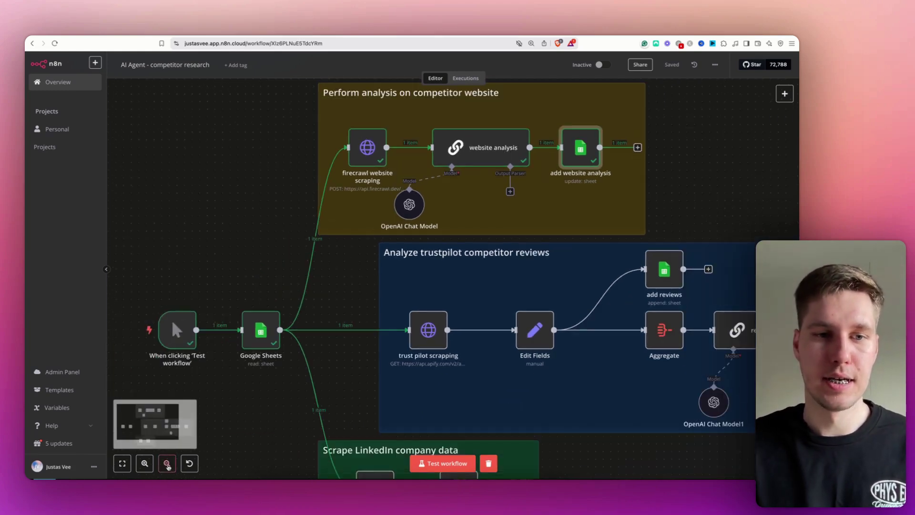
{"action": "left_click", "coordinate": [167, 463]}
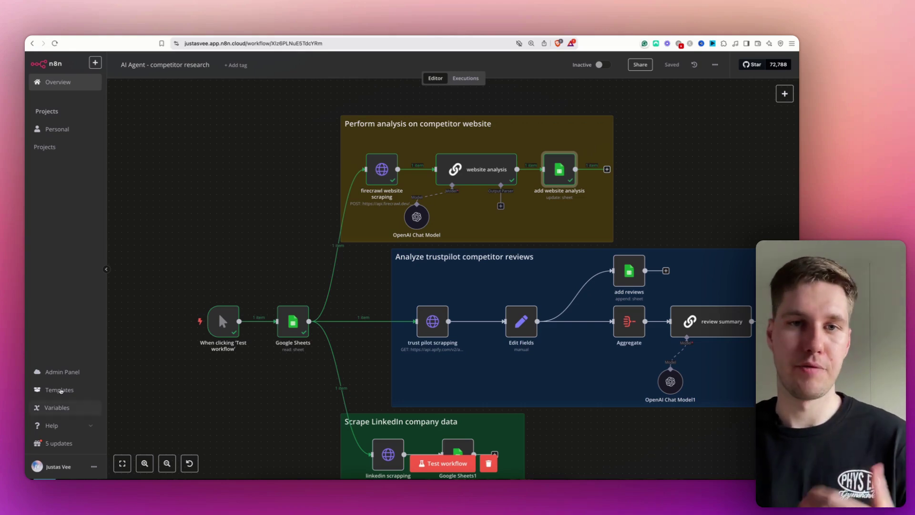
{"action": "left_click_drag", "start_coordinate": [614, 93], "coordinate": [279, 210]}
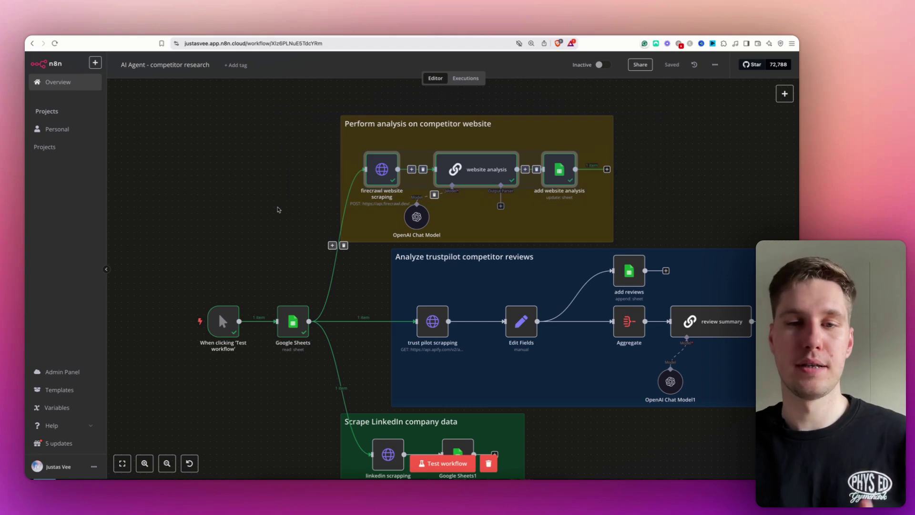
{"action": "scroll", "coordinate": [378, 302], "scroll_direction": "down", "scroll_amount": 3}
{"action": "scroll", "coordinate": [379, 301], "scroll_direction": "right", "scroll_amount": 2}
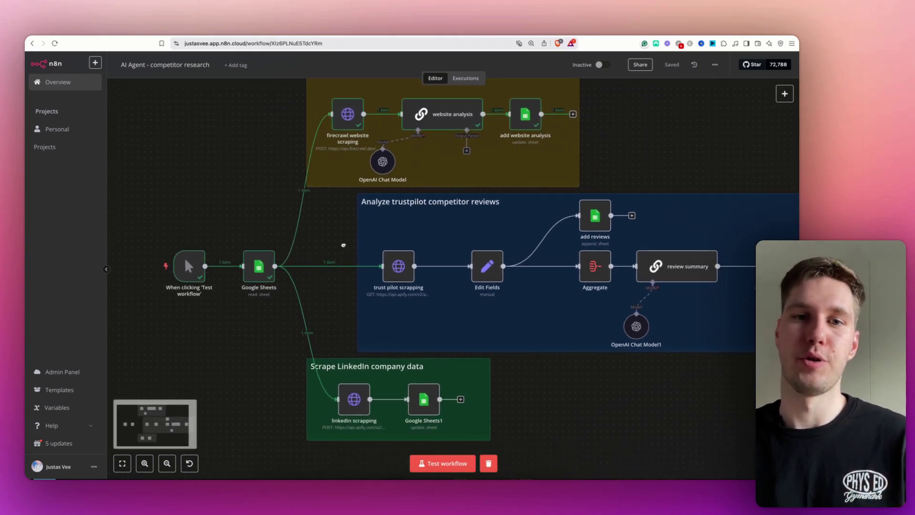
{"action": "left_click_drag", "start_coordinate": [344, 245], "coordinate": [342, 244]}
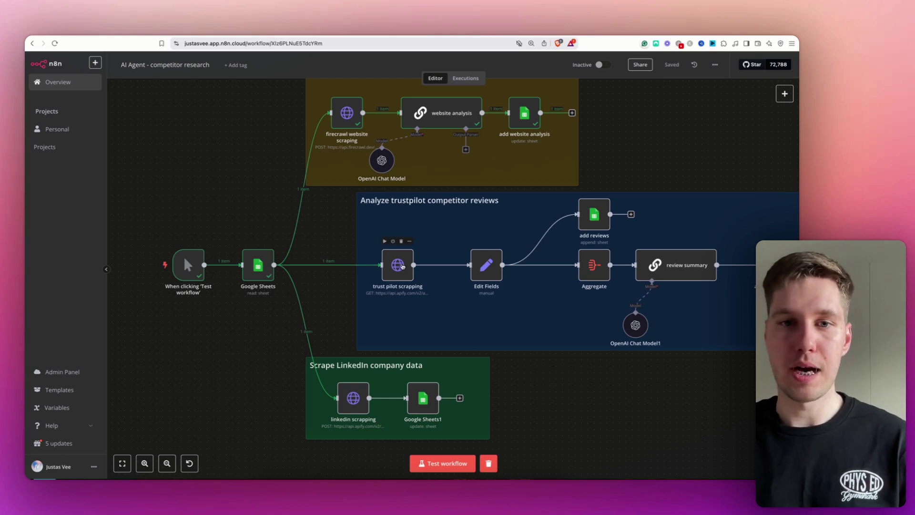
Step: Glance at the trust pilot scrapping node, go to Apify in a new browser tab and open the Trustpilot reviews scraper from the console's actors
{"action": "double_click", "coordinate": [397, 267]}
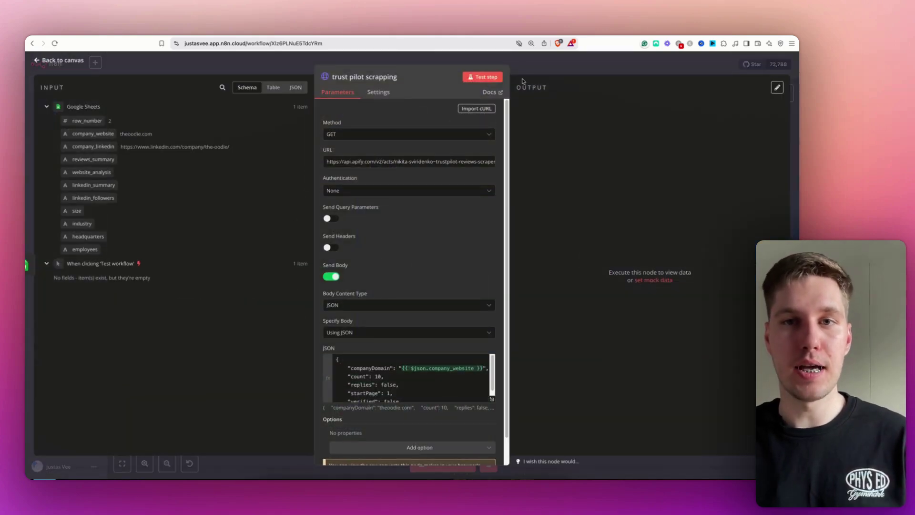
{"action": "left_click", "coordinate": [448, 70]}
{"action": "key", "text": "super+t"}
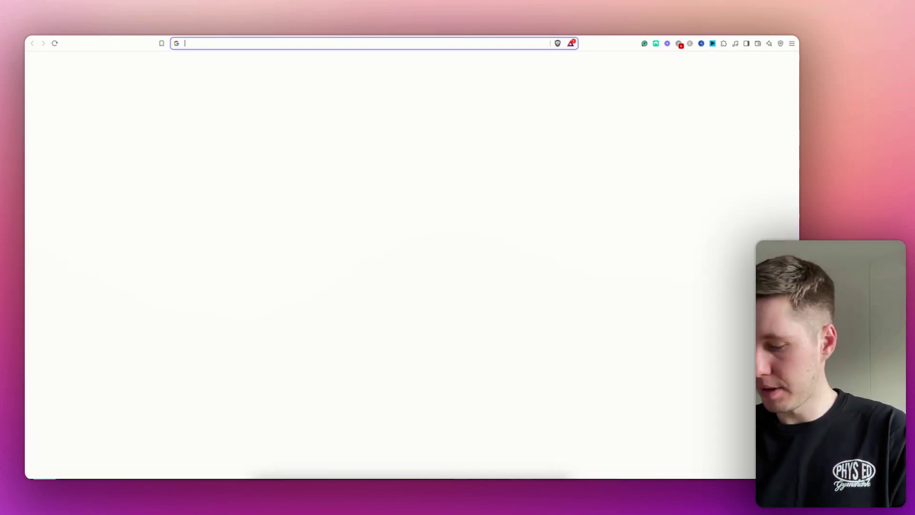
{"action": "type", "text": "apify.com/streamers/youtube-scraper"}
{"action": "key", "text": "Return"}
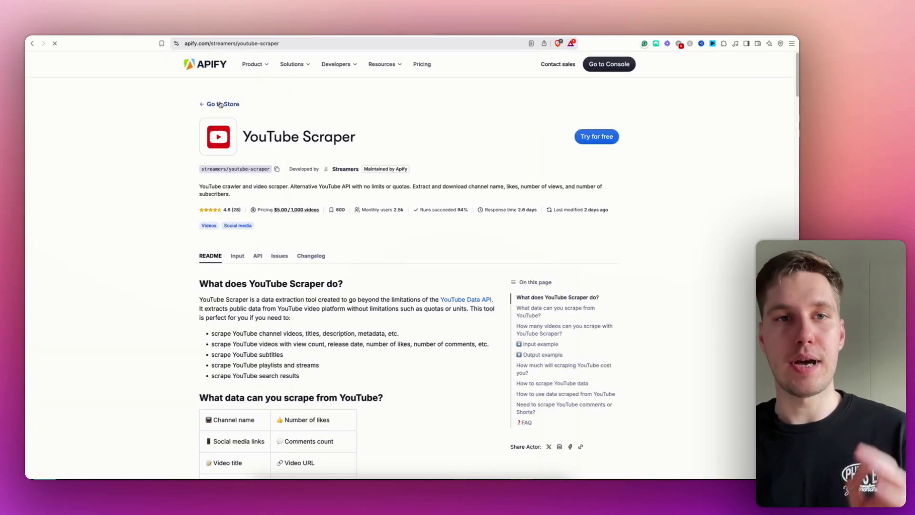
{"action": "left_click", "coordinate": [204, 67]}
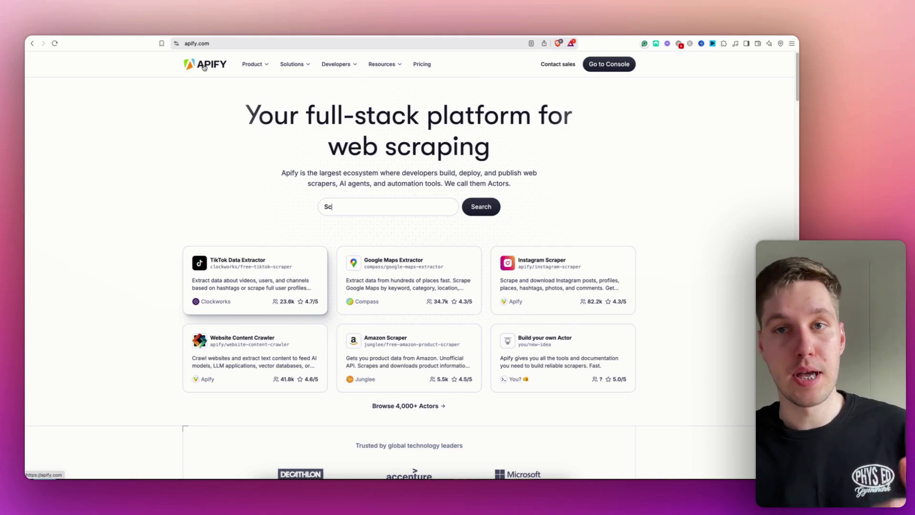
{"action": "left_click", "coordinate": [615, 67]}
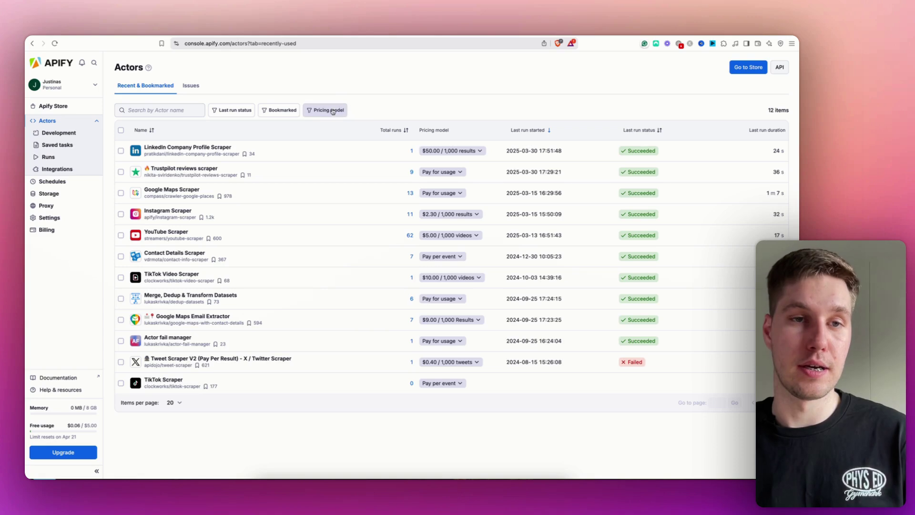
{"action": "left_click", "coordinate": [201, 168]}
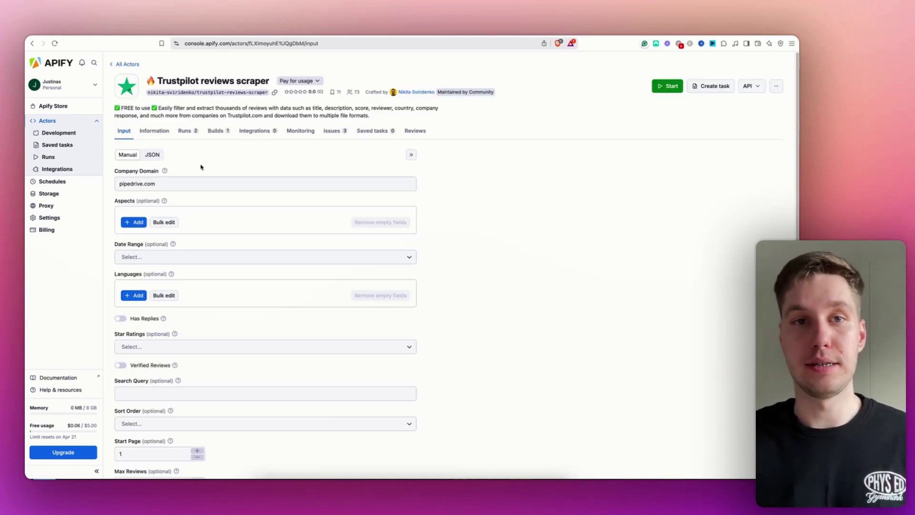
Step: Look over the Trustpilot scraper's company domain and optional input fields, show the input as JSON and select the whole JSON body
{"action": "scroll", "coordinate": [193, 176], "scroll_direction": "down", "scroll_amount": 2}
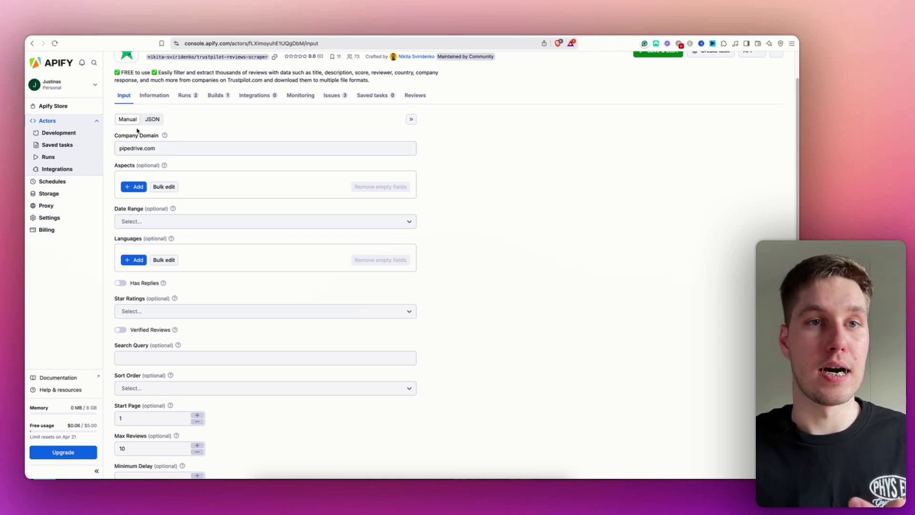
{"action": "scroll", "coordinate": [143, 128], "scroll_direction": "up", "scroll_amount": 2}
{"action": "left_click", "coordinate": [171, 182]}
{"action": "left_click_drag", "start_coordinate": [169, 183], "coordinate": [110, 185]}
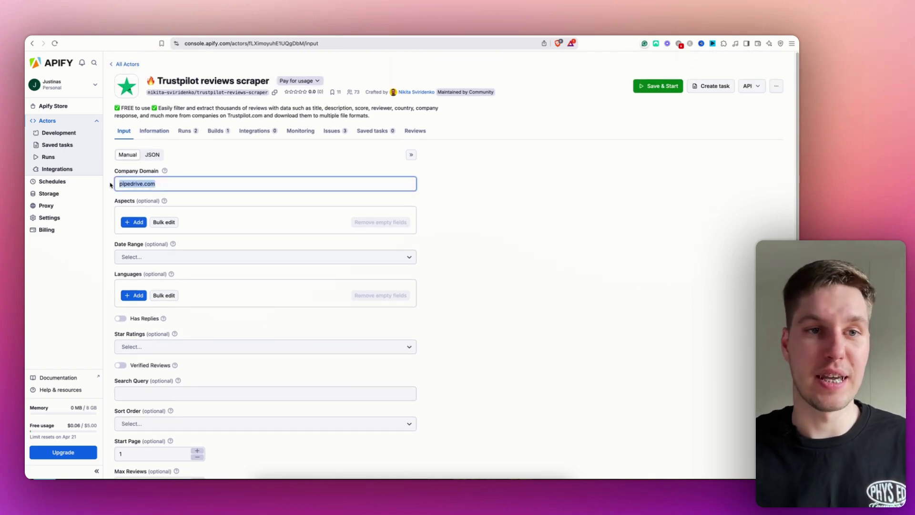
{"action": "scroll", "coordinate": [177, 187], "scroll_direction": "down", "scroll_amount": 5}
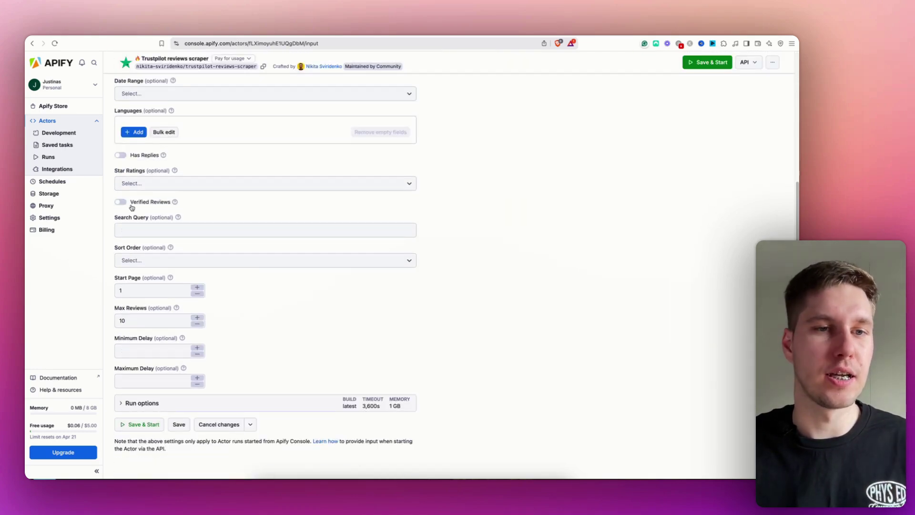
{"action": "scroll", "coordinate": [128, 202], "scroll_direction": "up", "scroll_amount": 5}
{"action": "left_click", "coordinate": [154, 156]}
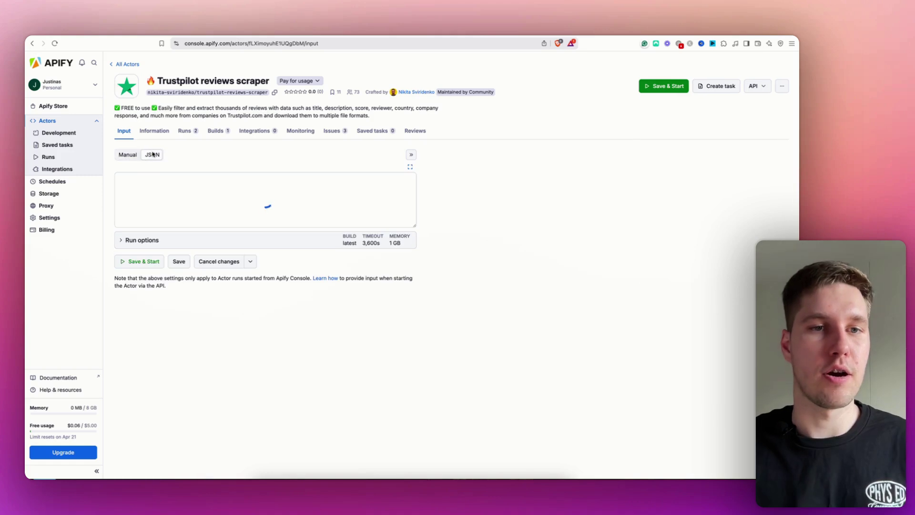
{"action": "left_click_drag", "start_coordinate": [150, 220], "coordinate": [139, 175]}
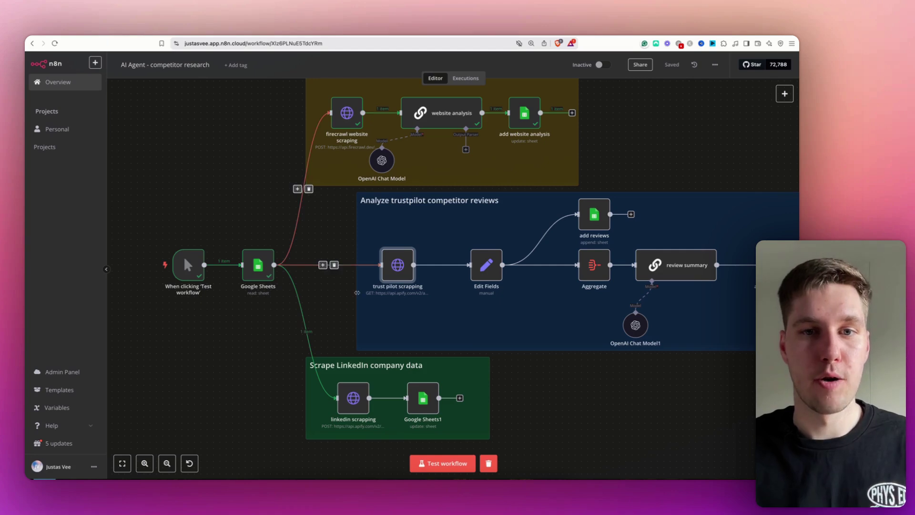
Step: In the n8n workflow, set the trust pilot scrapping node's request method to POST
{"action": "double_click", "coordinate": [395, 270]}
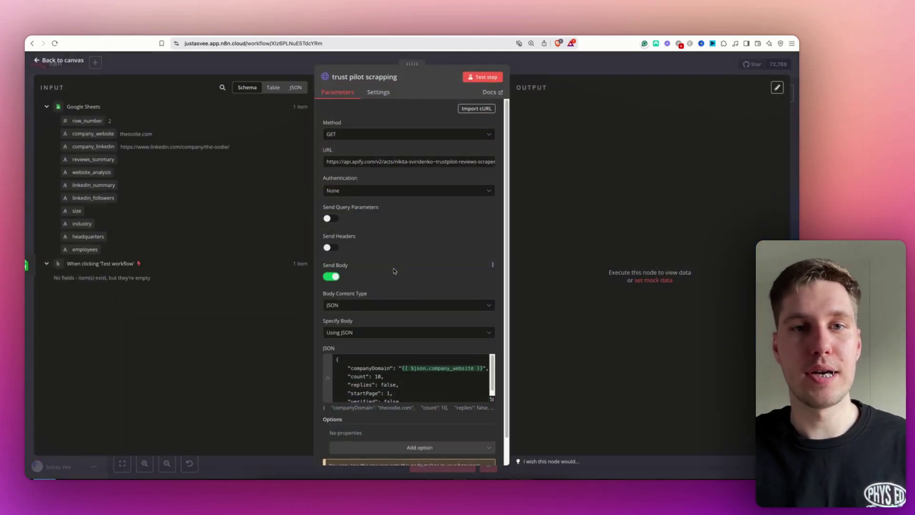
{"action": "left_click", "coordinate": [350, 135]}
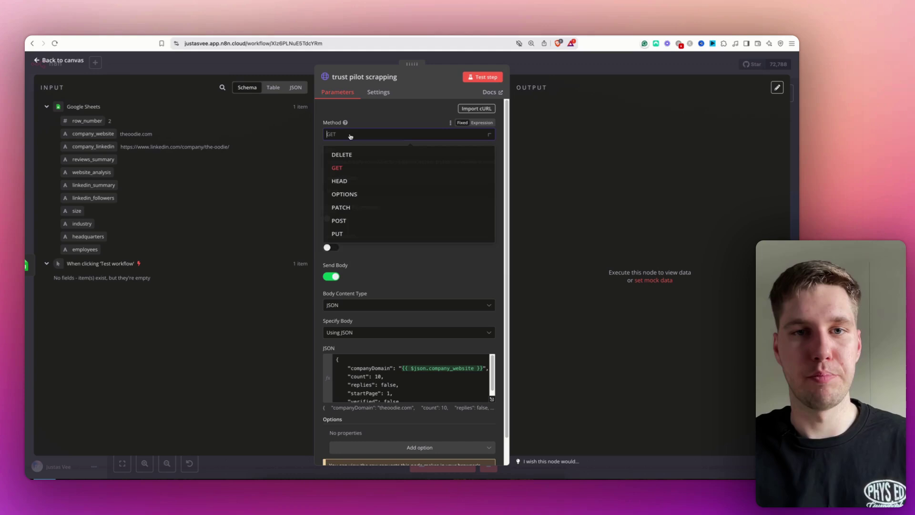
{"action": "left_click", "coordinate": [351, 209]}
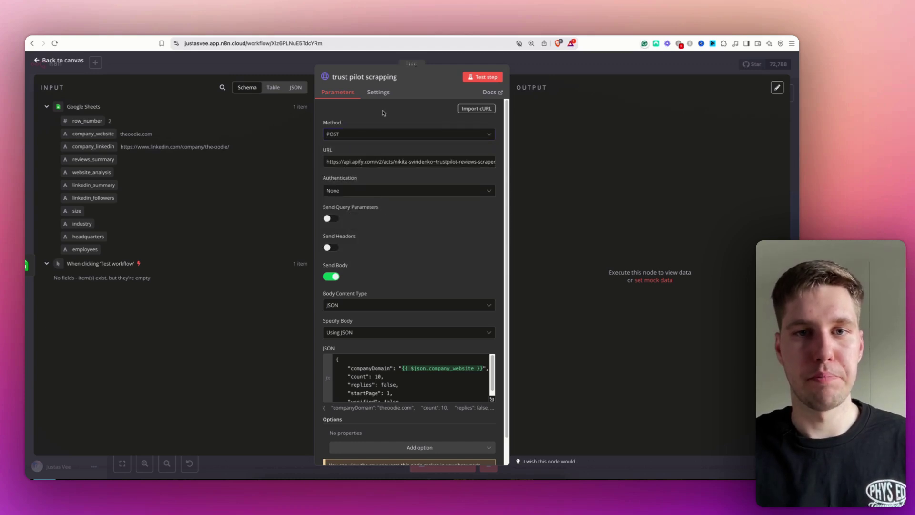
Step: Expand the node's JSON body and compare the companyDomain expression {{ $json.company_website }} with its resolved value
{"action": "scroll", "coordinate": [371, 167], "scroll_direction": "down", "scroll_amount": 2}
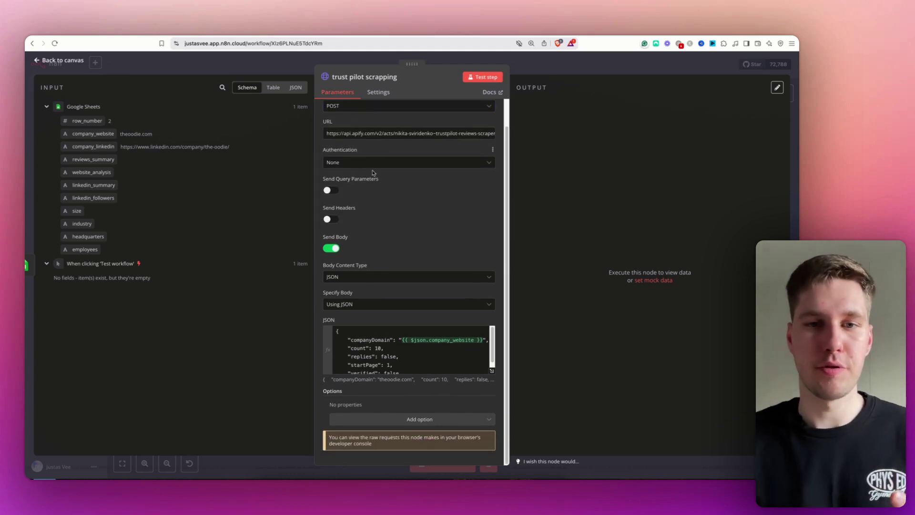
{"action": "left_click", "coordinate": [391, 356]}
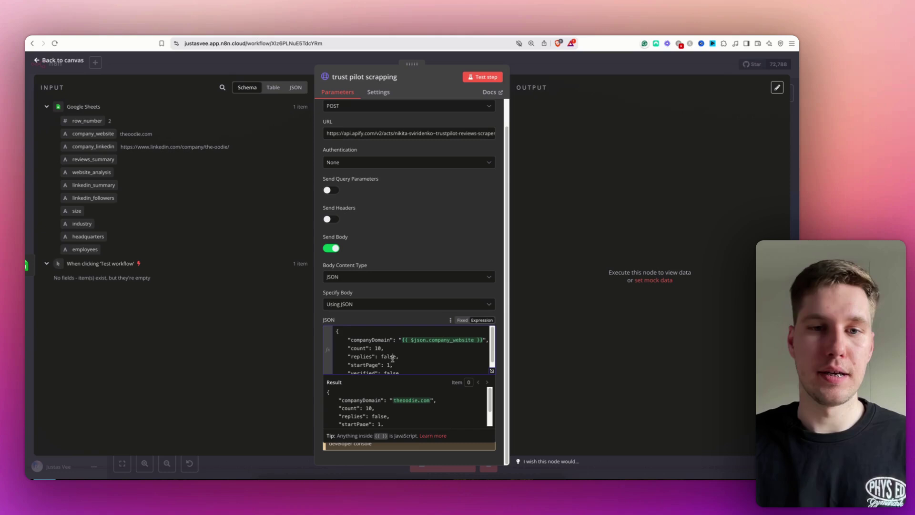
{"action": "left_click", "coordinate": [491, 372]}
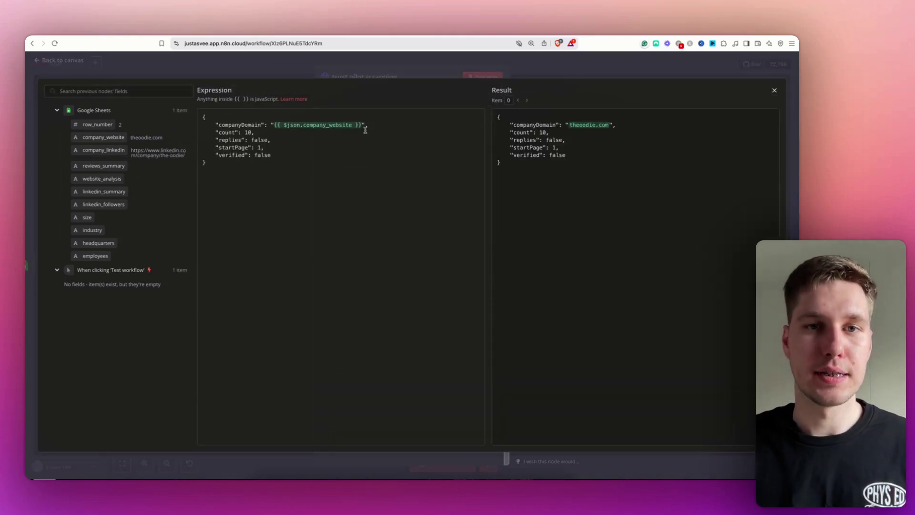
{"action": "left_click_drag", "start_coordinate": [362, 126], "coordinate": [300, 125]}
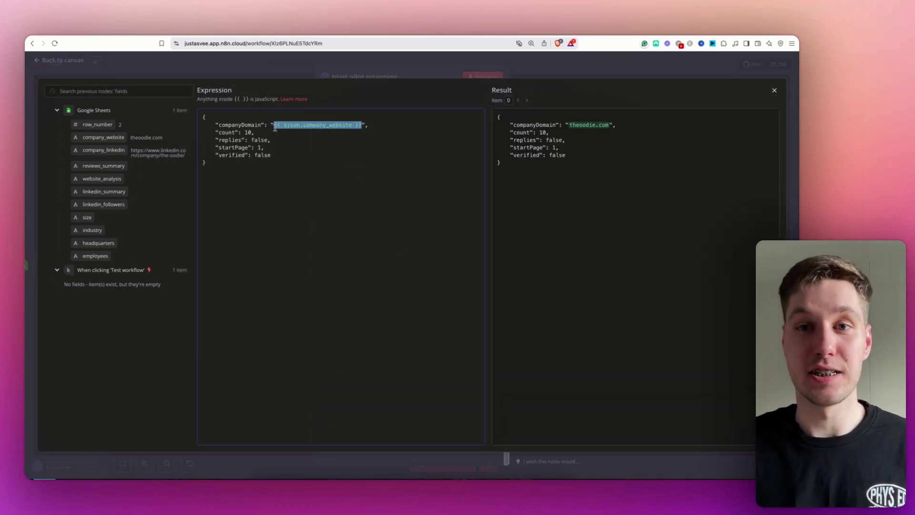
{"action": "left_click_drag", "start_coordinate": [571, 125], "coordinate": [592, 125]}
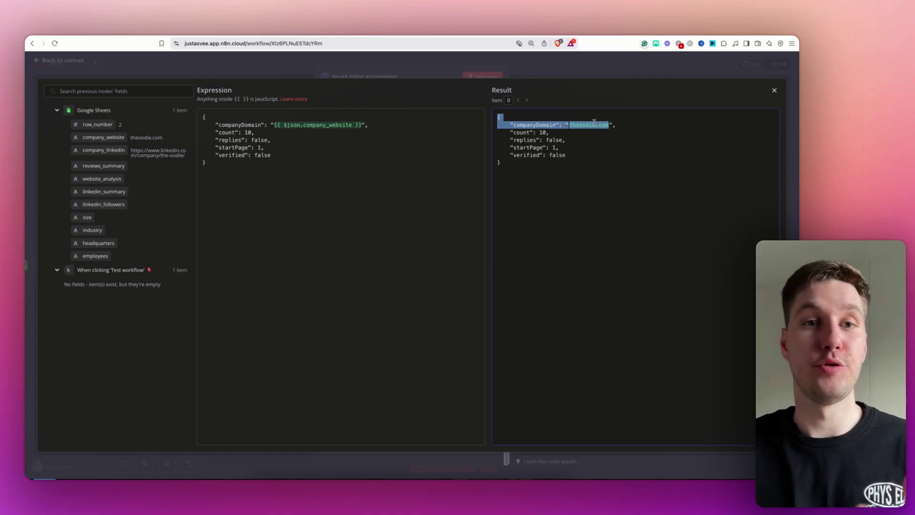
{"action": "left_click", "coordinate": [772, 92]}
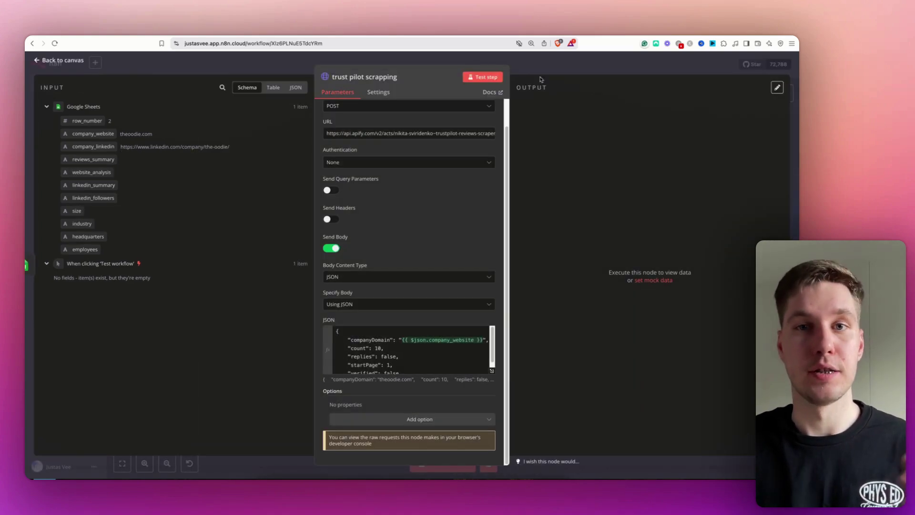
Step: Return to the canvas and run the trust pilot scrapping node on its own
{"action": "key", "text": "Escape"}
{"action": "left_click_drag", "start_coordinate": [706, 148], "coordinate": [513, 156]}
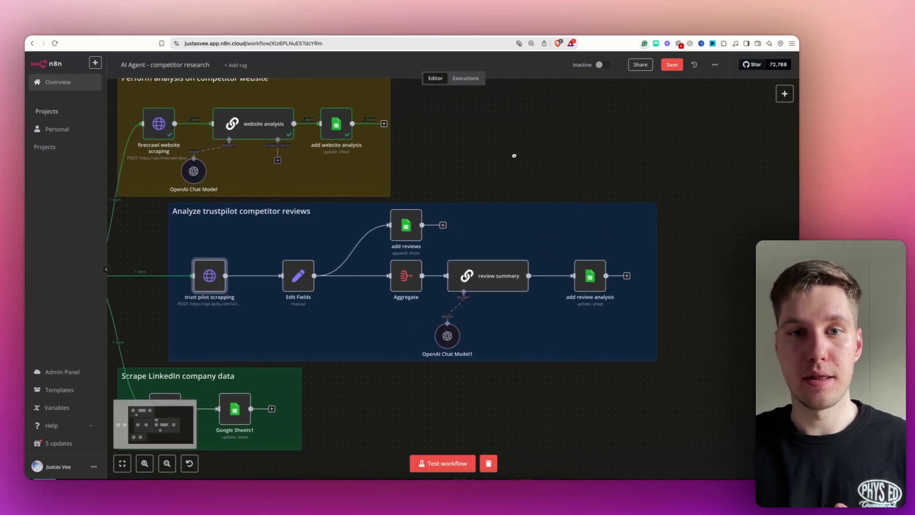
{"action": "left_click", "coordinate": [197, 253]}
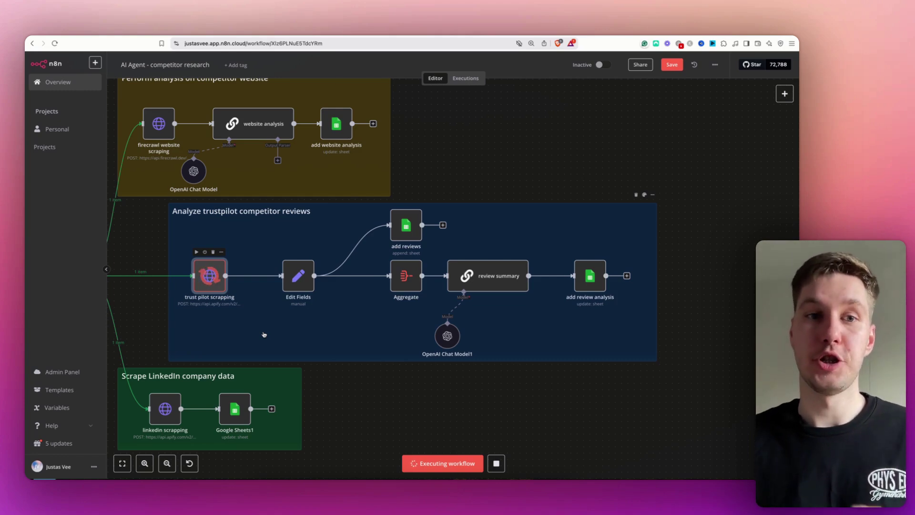
Step: Check the count line in the Apify scraper's JSON input, switch to the manual form and look over its optional filters
{"action": "left_click", "coordinate": [272, 36]}
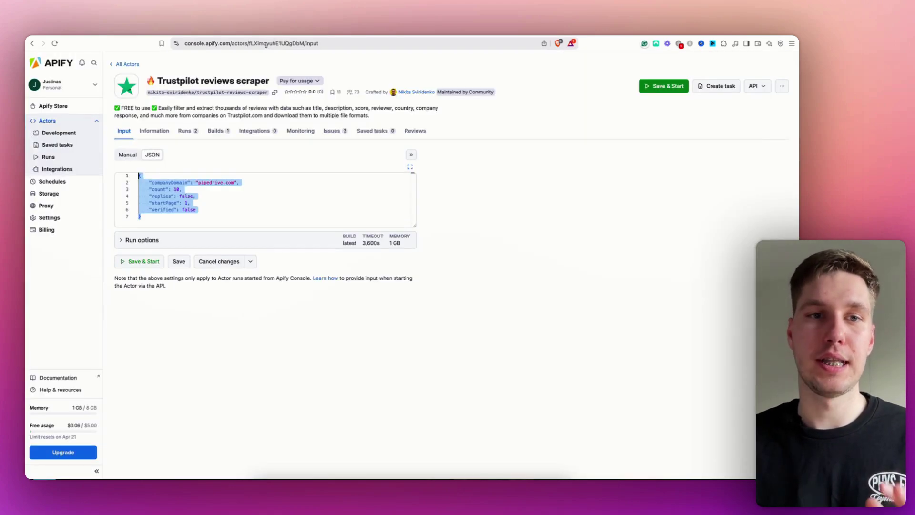
{"action": "left_click", "coordinate": [164, 190]}
{"action": "left_click_drag", "start_coordinate": [147, 190], "coordinate": [188, 188]}
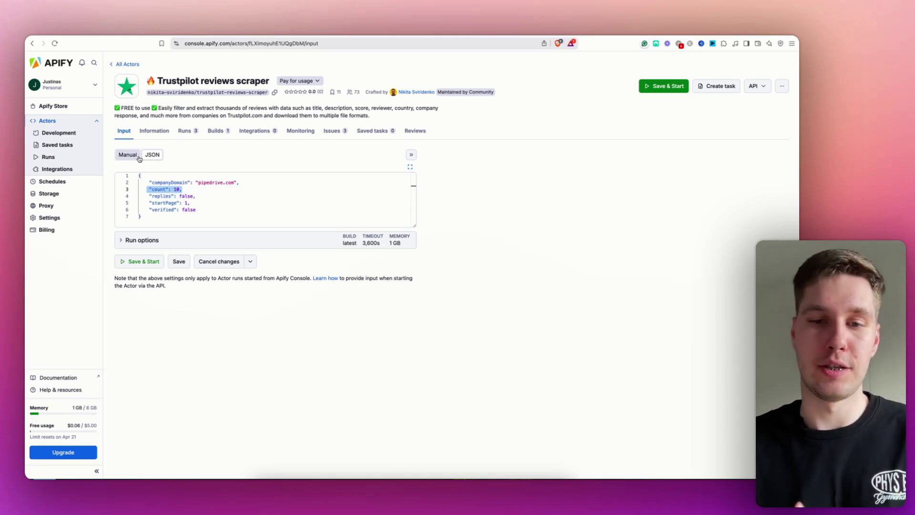
{"action": "left_click", "coordinate": [137, 157]}
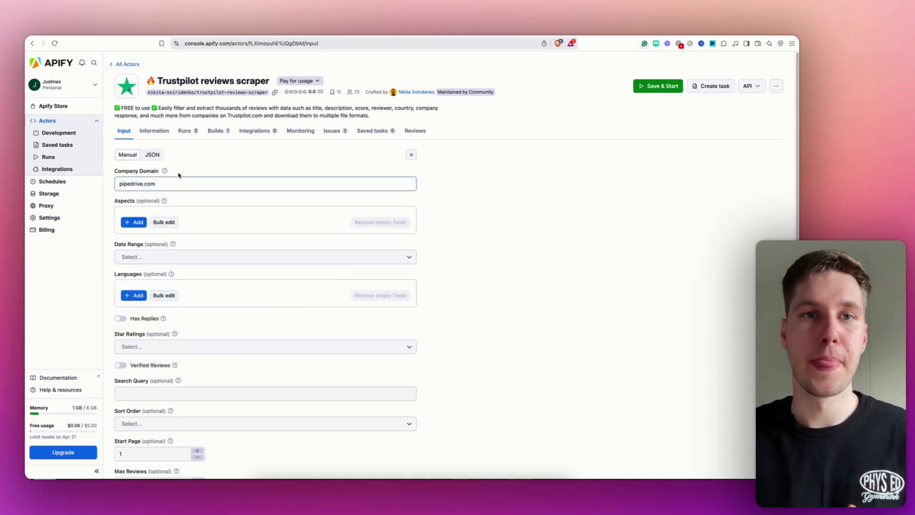
{"action": "scroll", "coordinate": [187, 177], "scroll_direction": "down", "scroll_amount": 5}
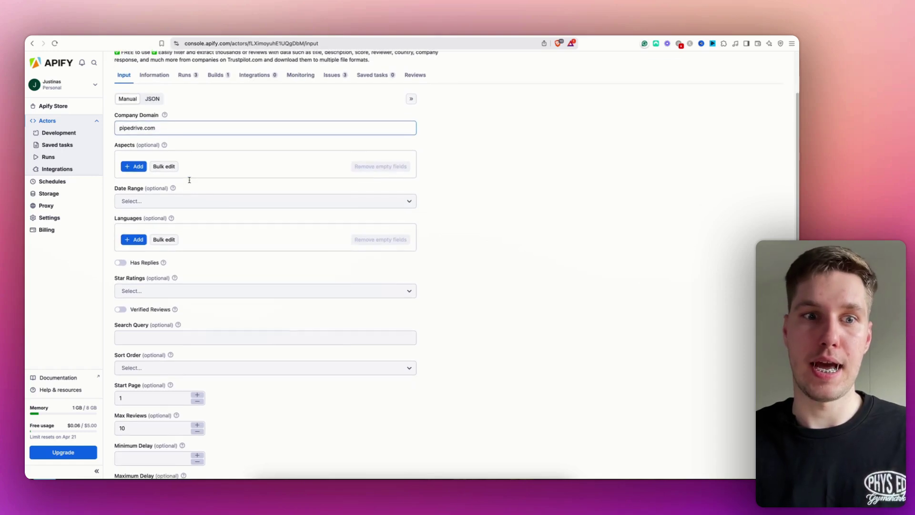
{"action": "left_click", "coordinate": [134, 358]}
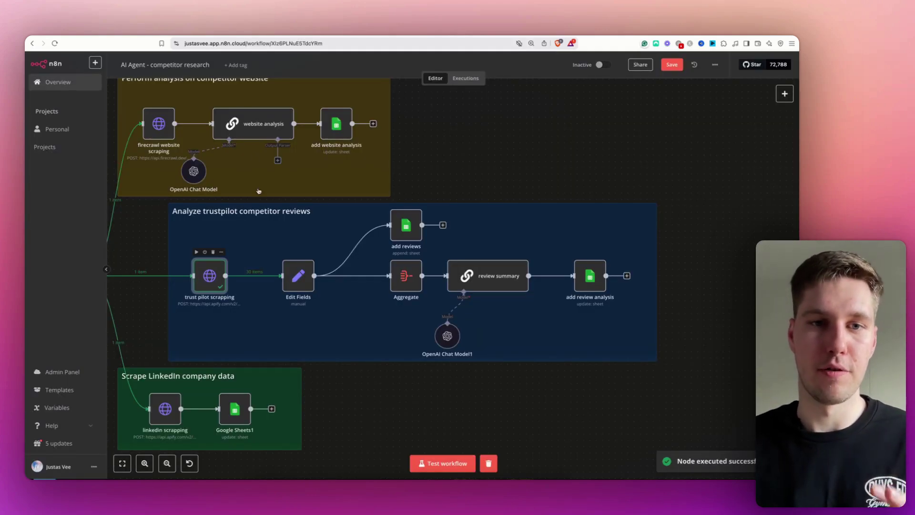
Step: Browse all three pages and the columns of the trust pilot scrapping node's review output in n8n, and return to the canvas
{"action": "double_click", "coordinate": [210, 276]}
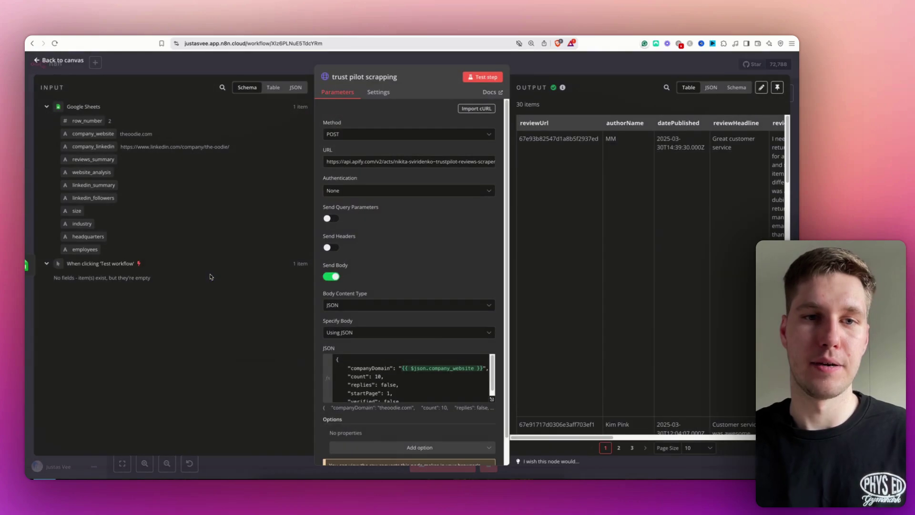
{"action": "scroll", "coordinate": [586, 276], "scroll_direction": "down", "scroll_amount": 10}
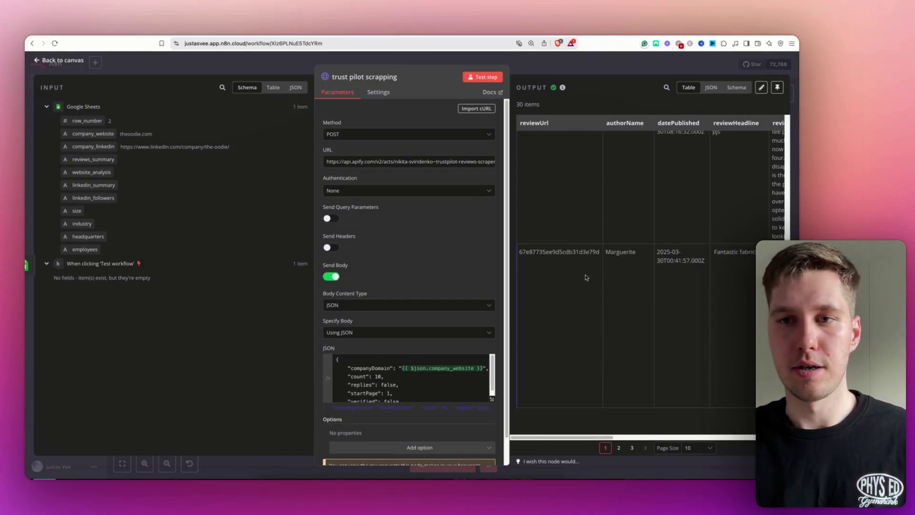
{"action": "left_click", "coordinate": [619, 448]}
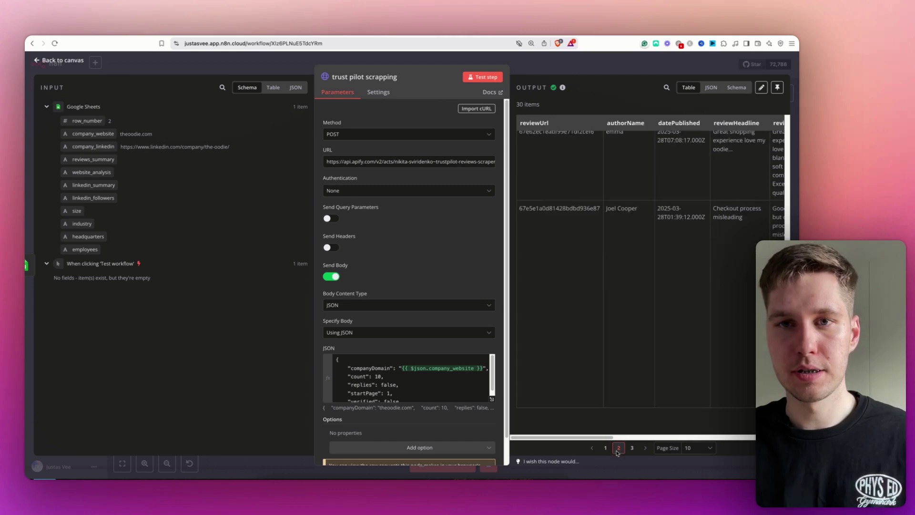
{"action": "scroll", "coordinate": [620, 401], "scroll_direction": "up", "scroll_amount": 5}
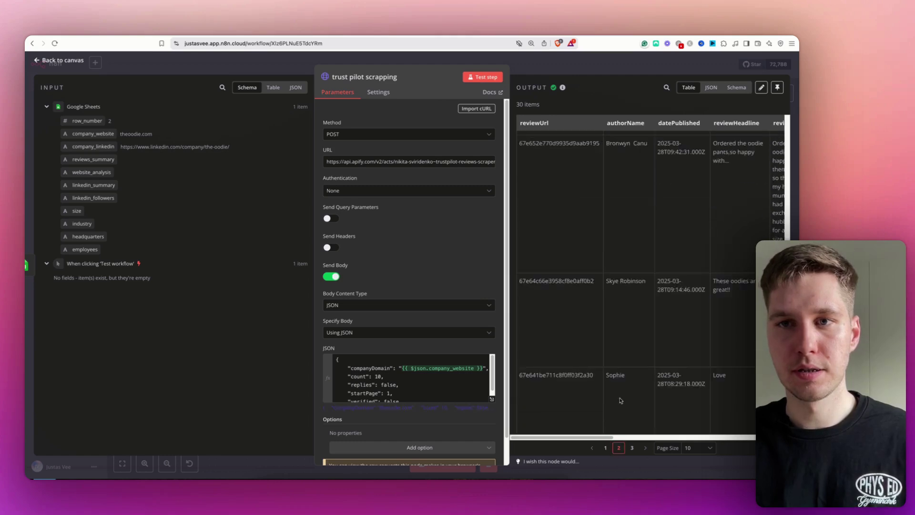
{"action": "left_click", "coordinate": [632, 448]}
{"action": "scroll", "coordinate": [639, 346], "scroll_direction": "right", "scroll_amount": 5}
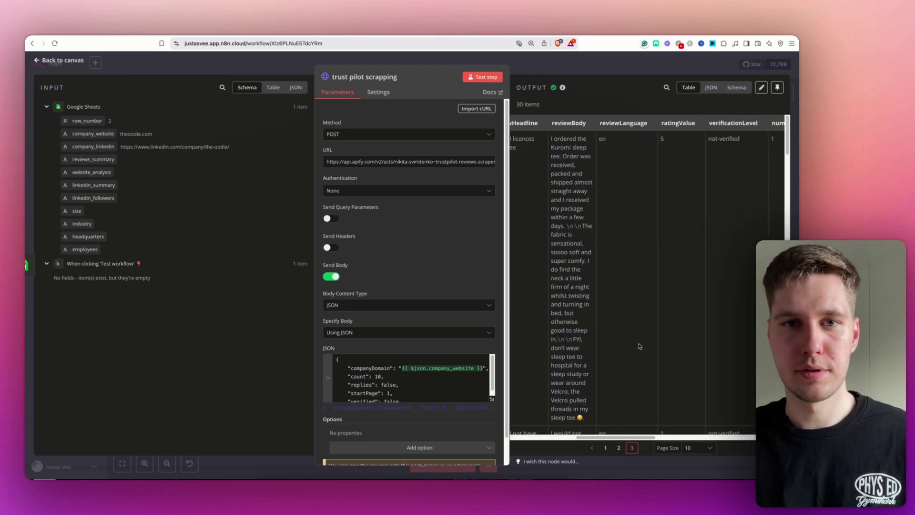
{"action": "scroll", "coordinate": [640, 345], "scroll_direction": "right", "scroll_amount": 5}
{"action": "scroll", "coordinate": [640, 346], "scroll_direction": "left", "scroll_amount": 8}
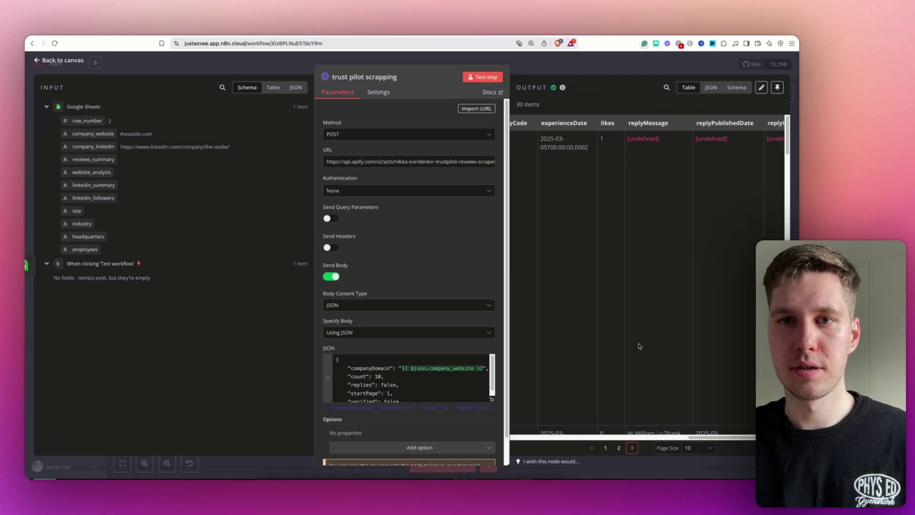
{"action": "scroll", "coordinate": [640, 346], "scroll_direction": "left", "scroll_amount": 3}
{"action": "left_click", "coordinate": [606, 64]}
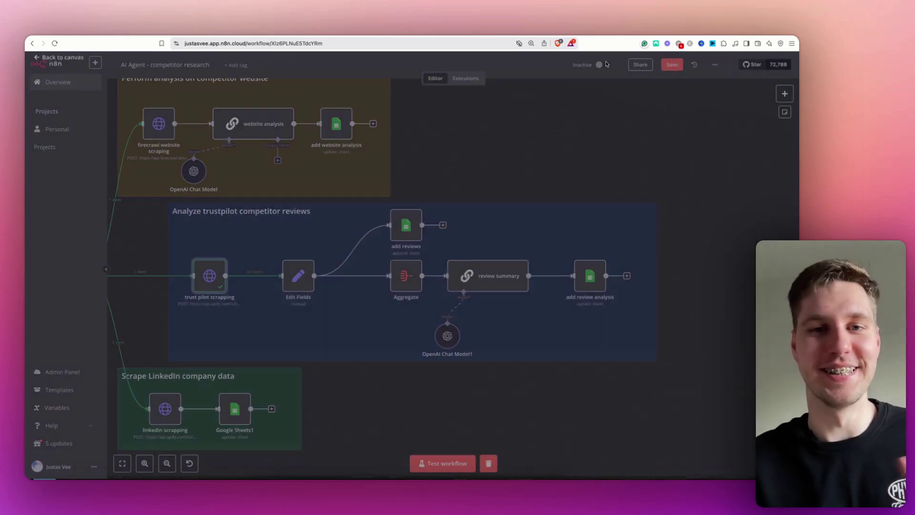
{"action": "scroll", "coordinate": [599, 140], "scroll_direction": "left", "scroll_amount": 5}
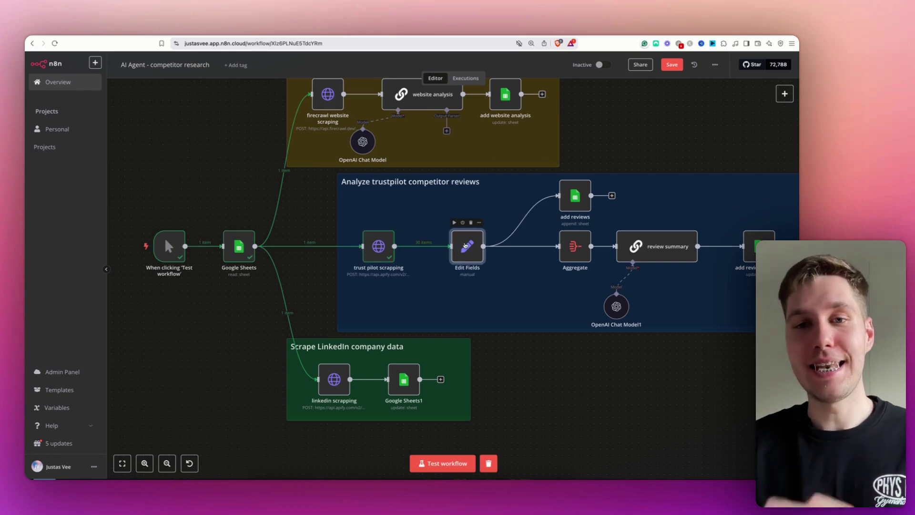
Step: Open the Edit Fields node, examine how its fullReview expression joins ratingValue, reviewHeadline and reviewBody, and return to the canvas
{"action": "double_click", "coordinate": [455, 241]}
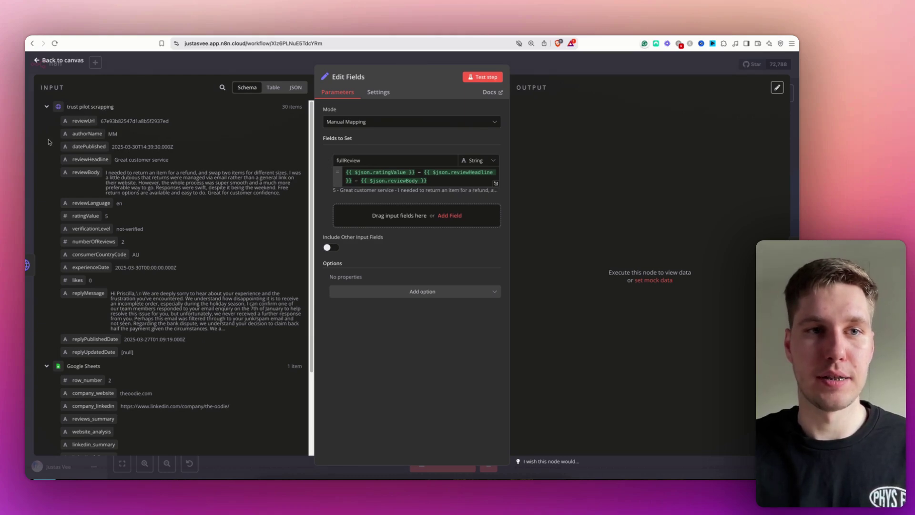
{"action": "left_click", "coordinate": [413, 173]}
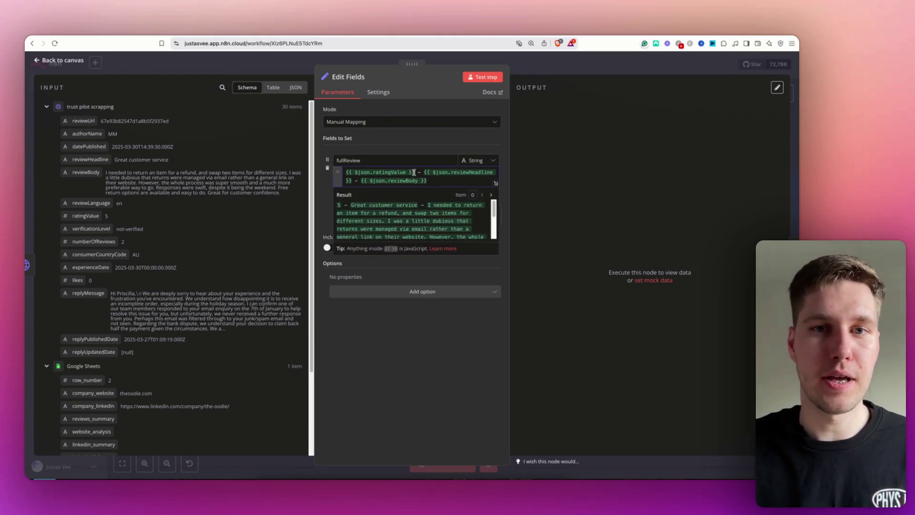
{"action": "left_click", "coordinate": [385, 150]}
{"action": "left_click_drag", "start_coordinate": [424, 172], "coordinate": [498, 171]}
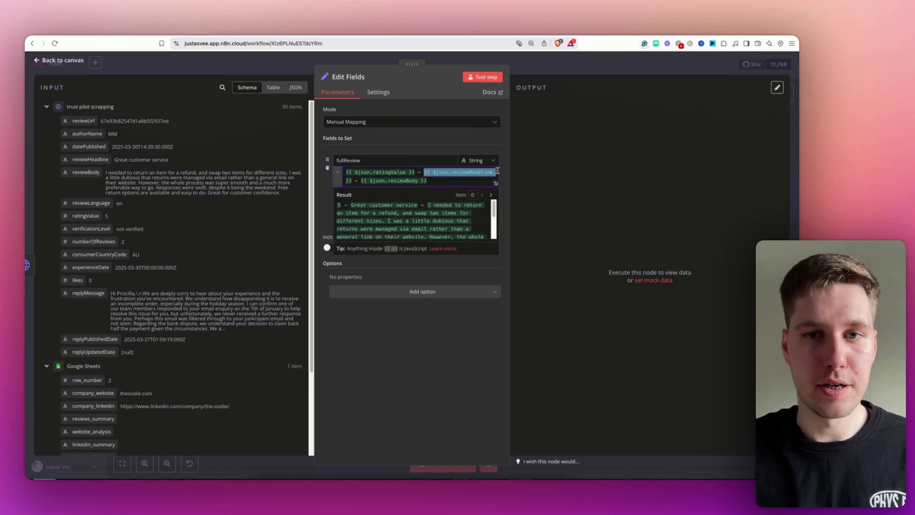
{"action": "left_click", "coordinate": [440, 180]}
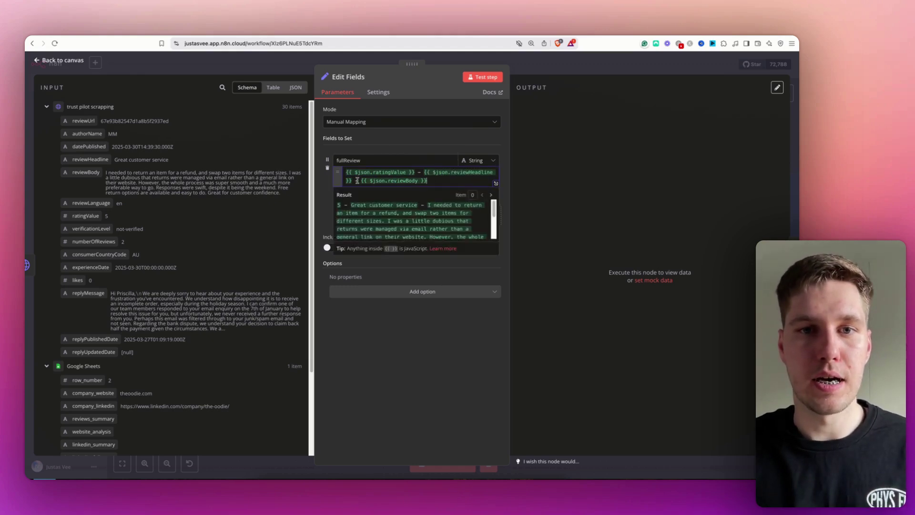
{"action": "left_click_drag", "start_coordinate": [361, 181], "coordinate": [420, 180]}
{"action": "left_click", "coordinate": [432, 180]}
{"action": "left_click", "coordinate": [326, 218]}
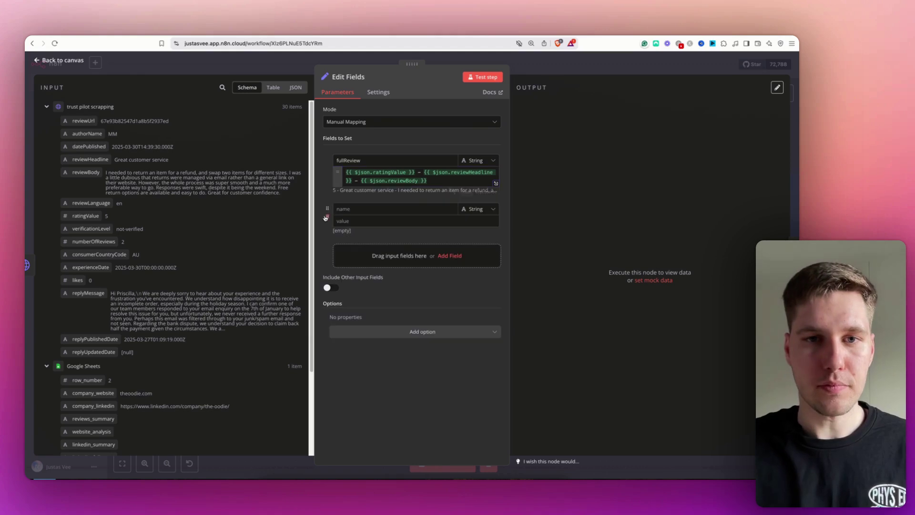
{"action": "left_click", "coordinate": [327, 217]}
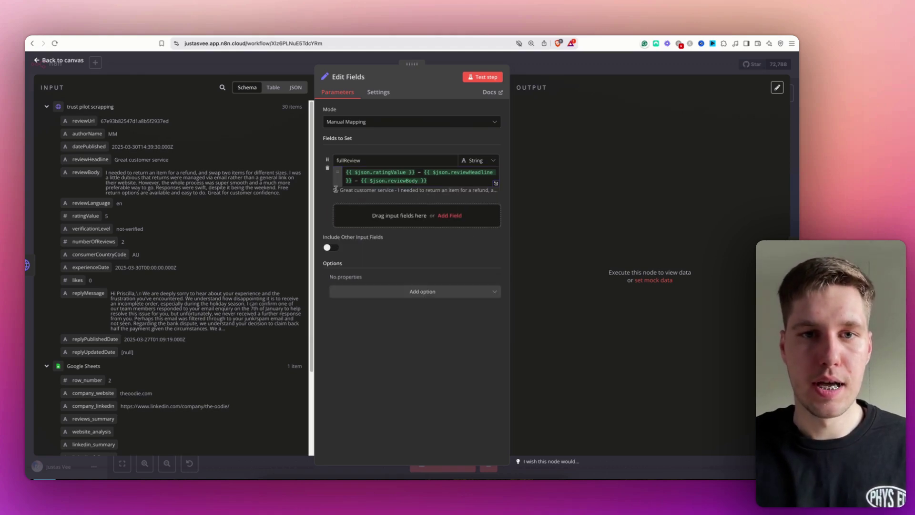
{"action": "left_click_drag", "start_coordinate": [334, 191], "coordinate": [434, 190]}
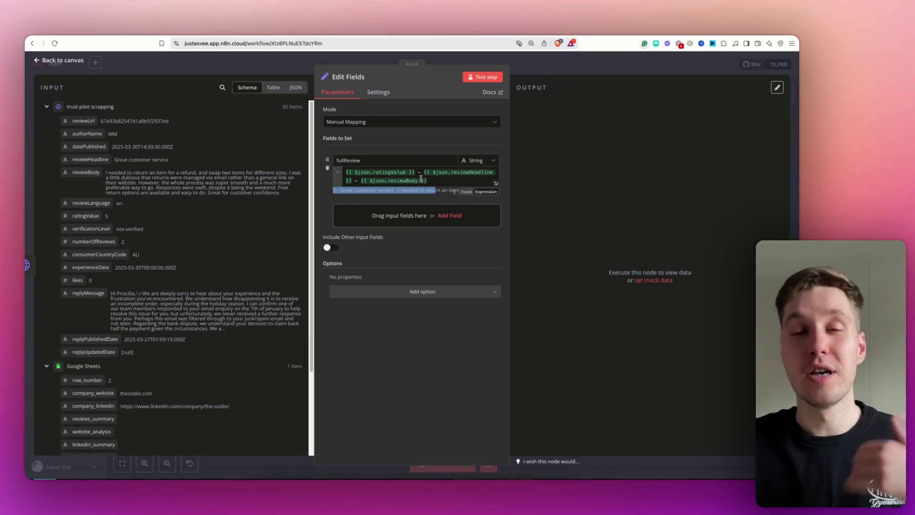
{"action": "key", "text": "Escape"}
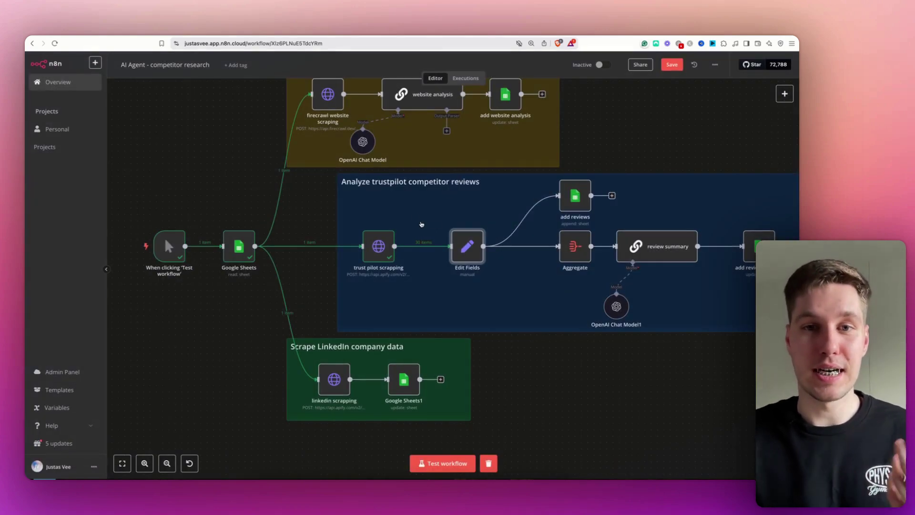
Step: Run the Edit Fields node and the add reviews node individually in the Trustpilot section
{"action": "left_click", "coordinate": [453, 223]}
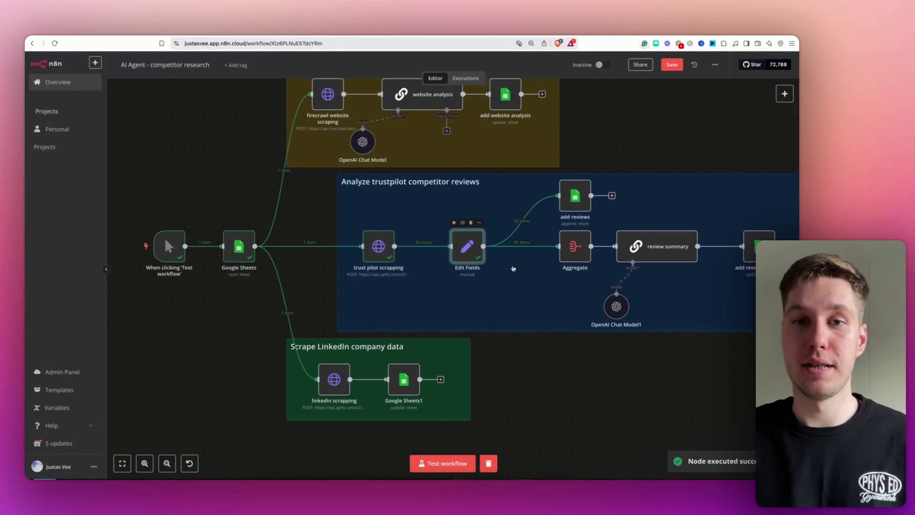
{"action": "scroll", "coordinate": [648, 143], "scroll_direction": "right", "scroll_amount": 3}
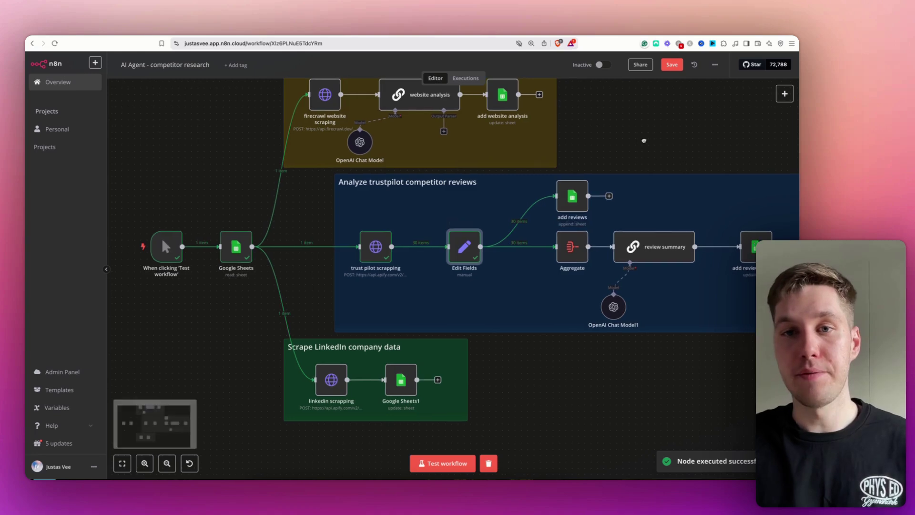
{"action": "left_click", "coordinate": [471, 177]}
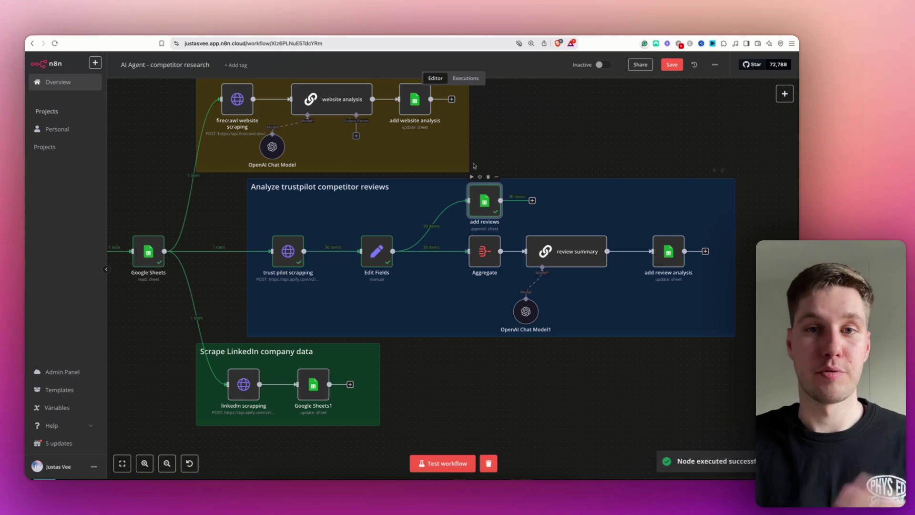
Step: Switch to the Competitor research sheet, look through the rows of its reviews sheet, and return to the n8n workflow
{"action": "key", "text": "ctrl+Tab"}
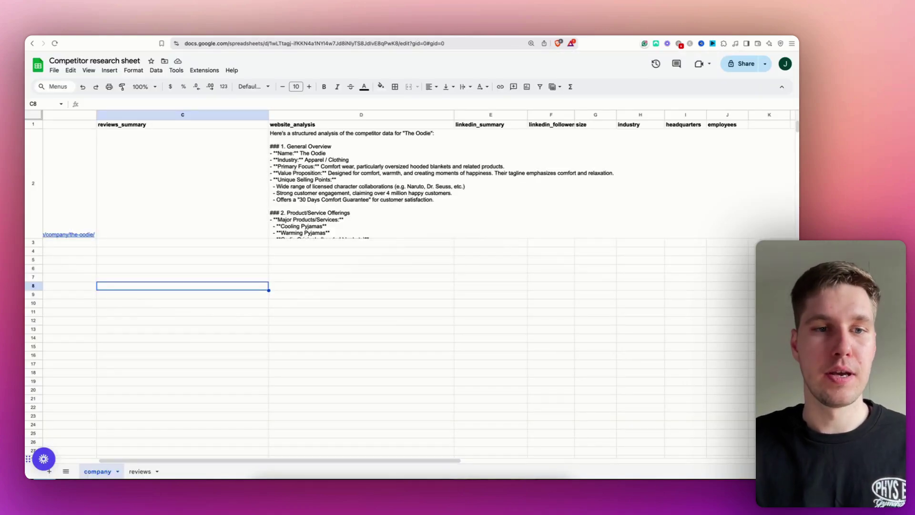
{"action": "left_click", "coordinate": [140, 471]}
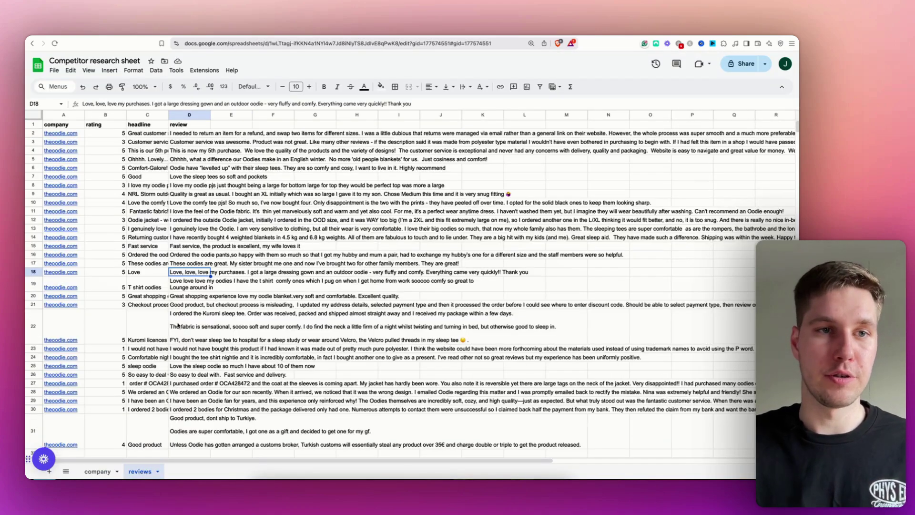
{"action": "scroll", "coordinate": [181, 214], "scroll_direction": "down", "scroll_amount": 2}
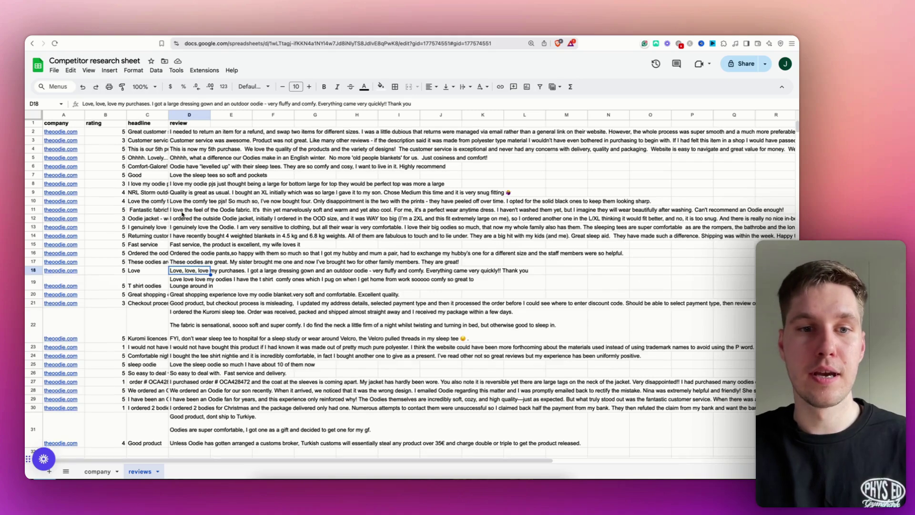
{"action": "scroll", "coordinate": [155, 217], "scroll_direction": "up", "scroll_amount": 2}
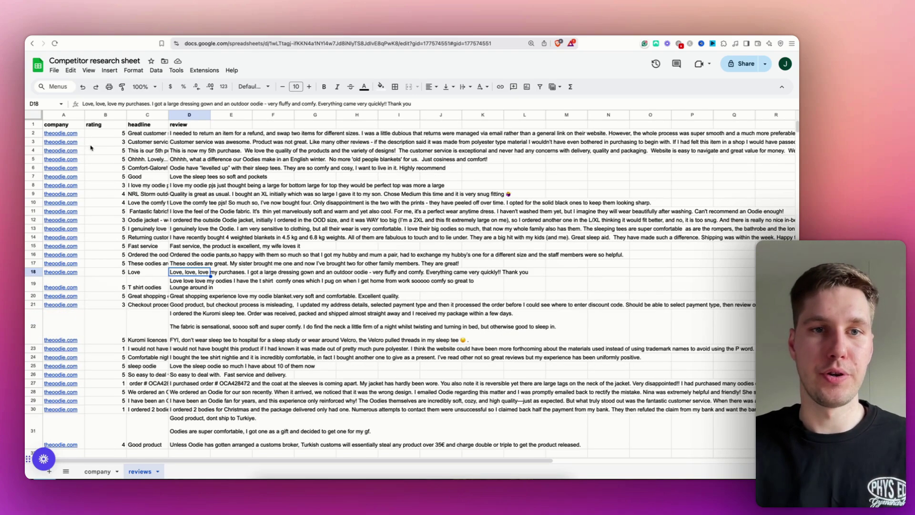
{"action": "left_click_drag", "start_coordinate": [90, 145], "coordinate": [282, 392]}
{"action": "left_click", "coordinate": [273, 290]}
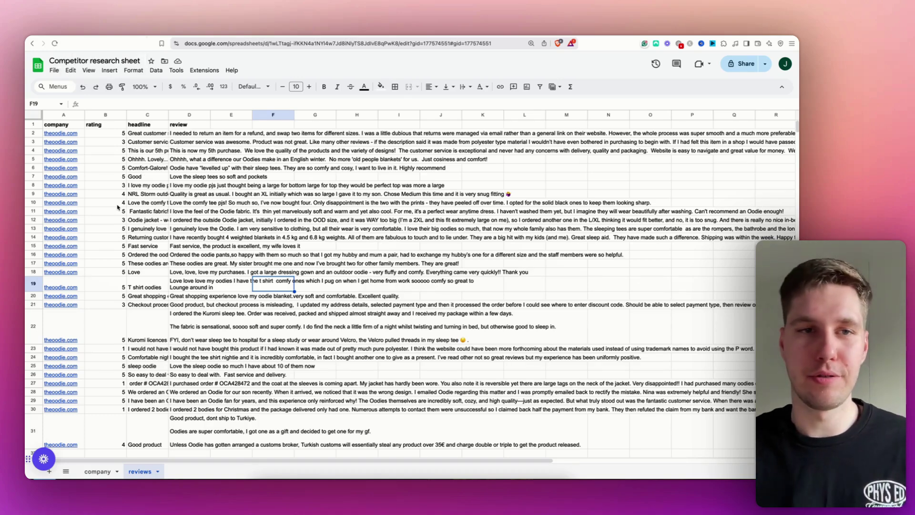
{"action": "left_click", "coordinate": [117, 35]}
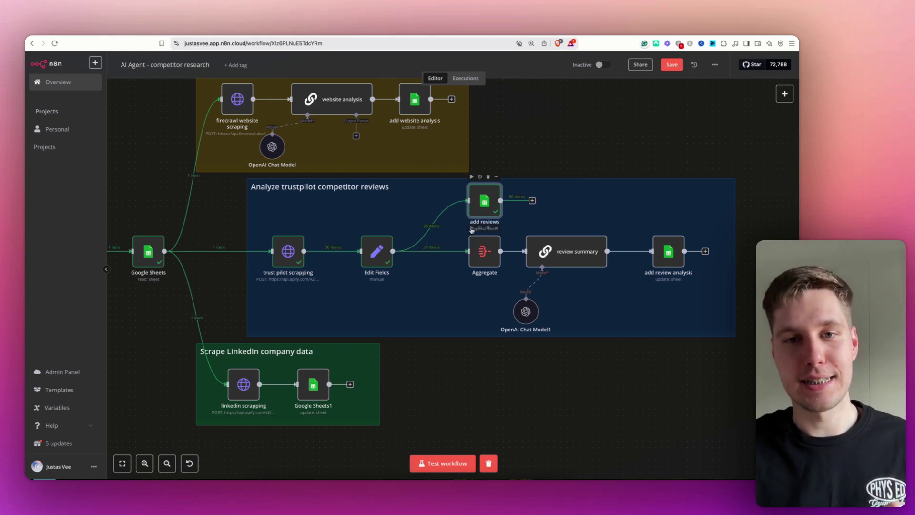
Step: Run the Aggregate node on the fullReview field and reposition the node just below the add reviews node
{"action": "double_click", "coordinate": [485, 252]}
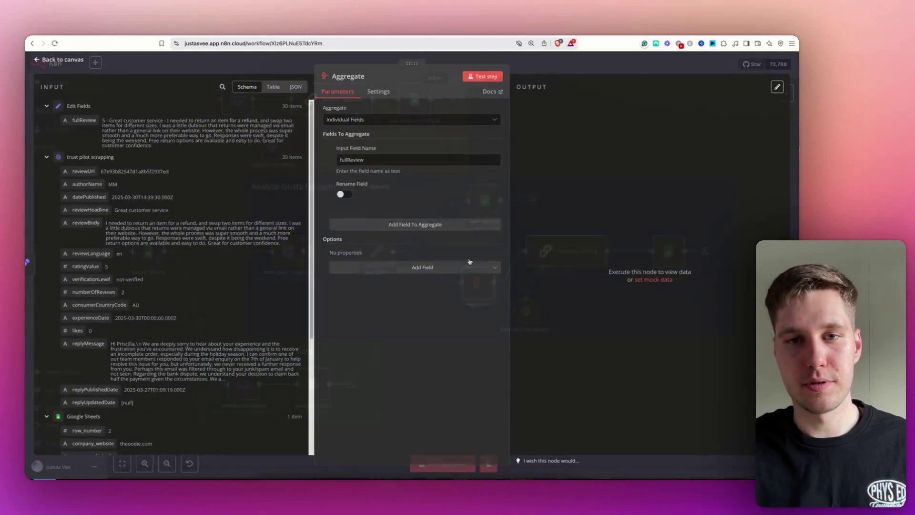
{"action": "left_click", "coordinate": [483, 76]}
{"action": "left_click", "coordinate": [552, 74]}
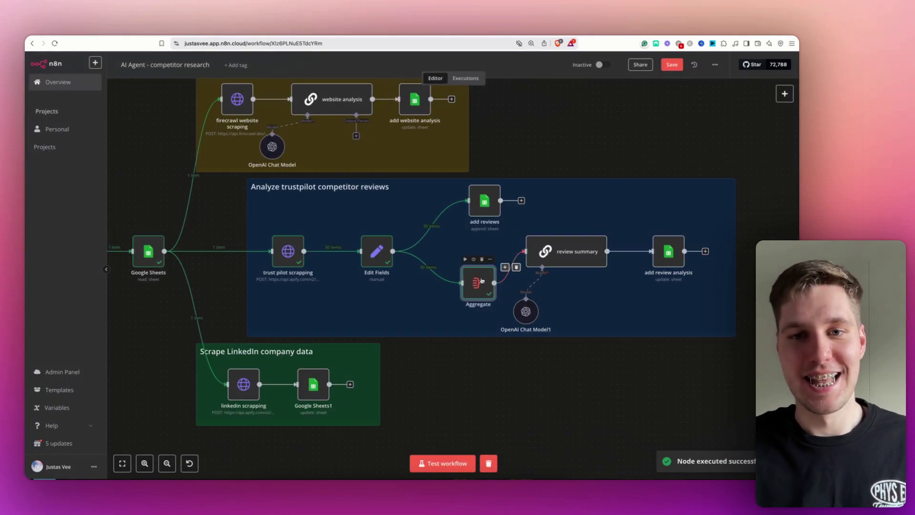
{"action": "left_click_drag", "start_coordinate": [481, 281], "coordinate": [475, 262]}
Step: Browse the Aggregate node's combined fullReview output from first to last review and return to the canvas
{"action": "double_click", "coordinate": [473, 266]}
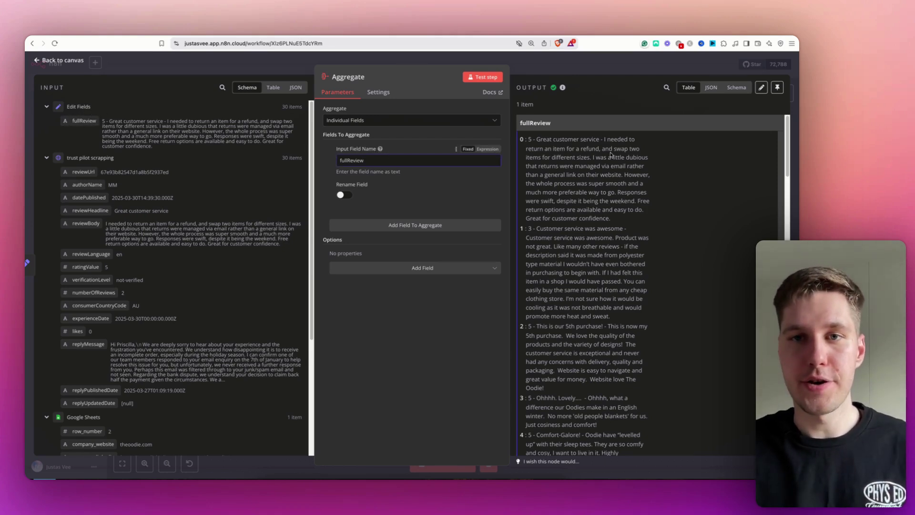
{"action": "scroll", "coordinate": [560, 168], "scroll_direction": "down", "scroll_amount": 20}
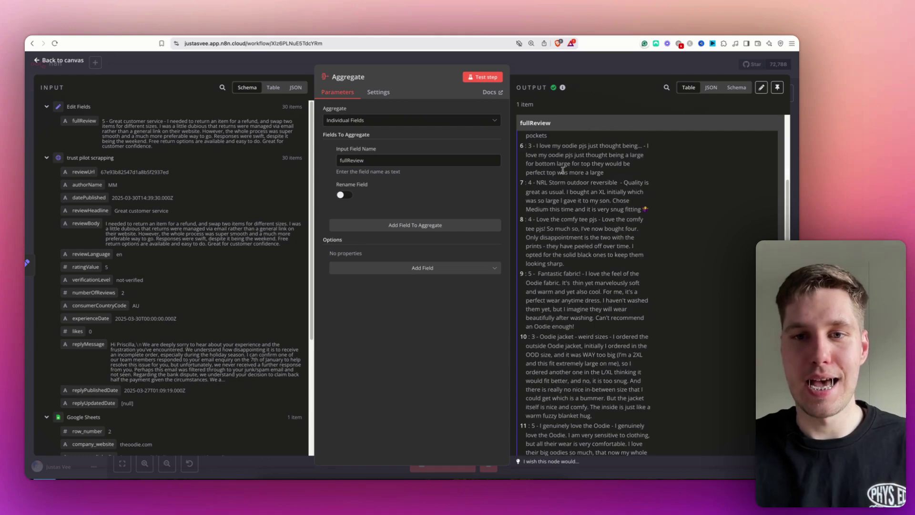
{"action": "scroll", "coordinate": [562, 170], "scroll_direction": "down", "scroll_amount": 15}
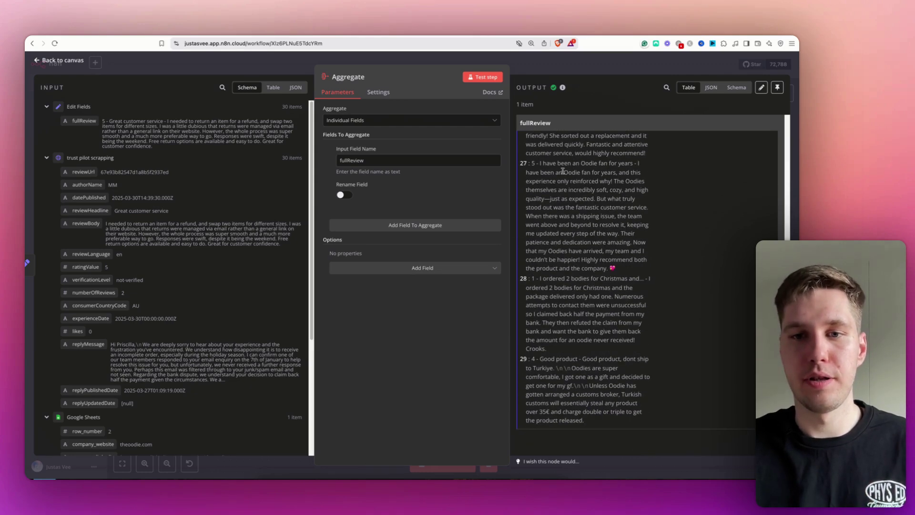
{"action": "scroll", "coordinate": [563, 172], "scroll_direction": "up", "scroll_amount": 20}
{"action": "left_click_drag", "start_coordinate": [551, 160], "coordinate": [638, 287]}
{"action": "left_click", "coordinate": [637, 282]}
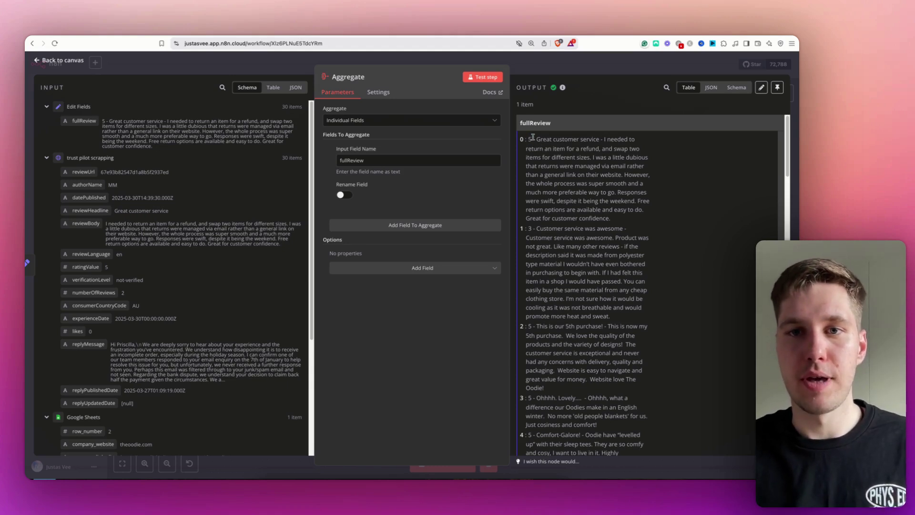
{"action": "left_click_drag", "start_coordinate": [533, 139], "coordinate": [614, 219]}
{"action": "left_click", "coordinate": [615, 154]}
{"action": "left_click", "coordinate": [602, 67]}
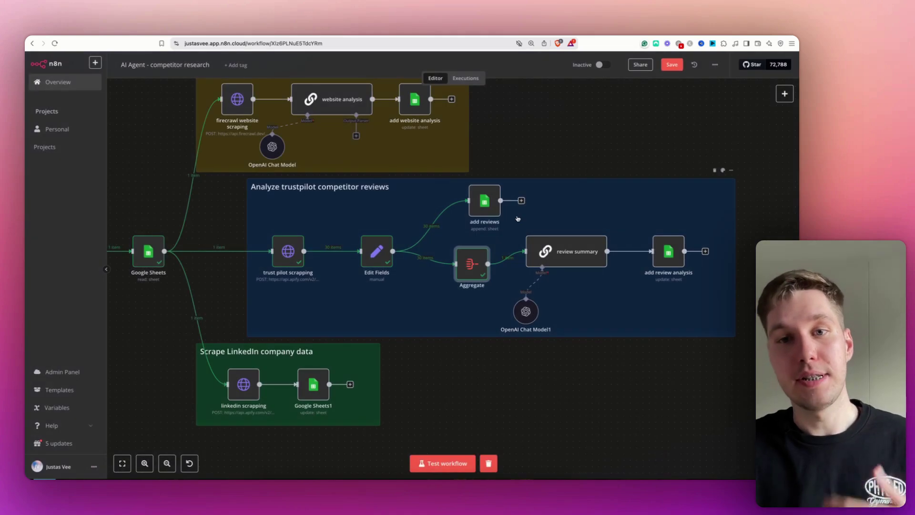
Step: Open the review summary node, expand its system message and read the analysis requirements
{"action": "double_click", "coordinate": [549, 257]}
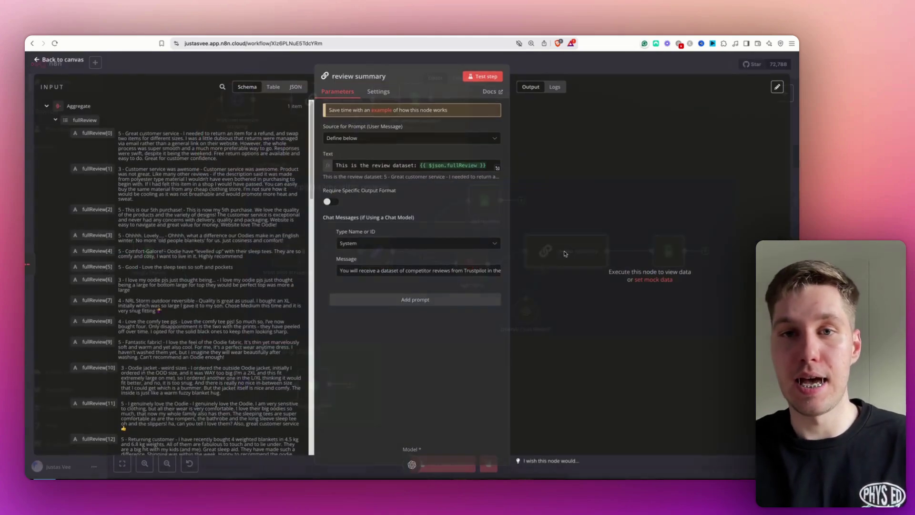
{"action": "left_click", "coordinate": [497, 273]}
{"action": "scroll", "coordinate": [400, 257], "scroll_direction": "up", "scroll_amount": 10}
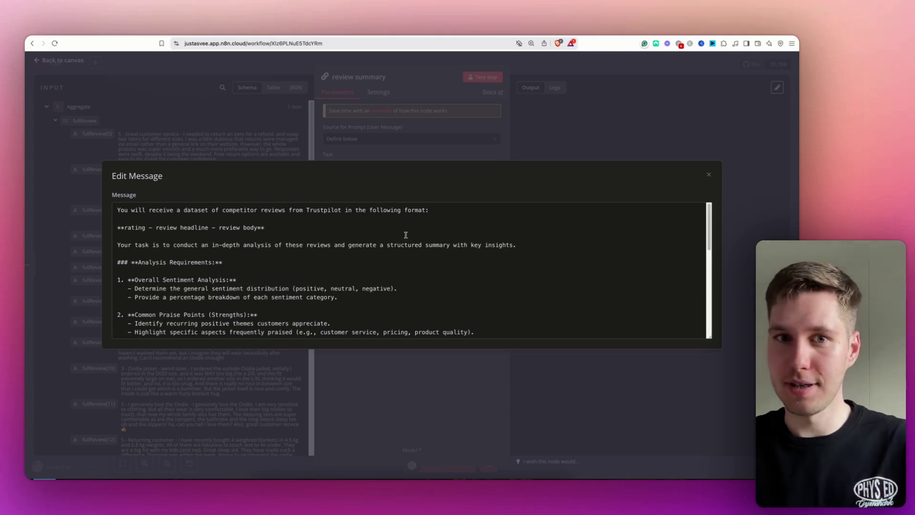
{"action": "left_click", "coordinate": [708, 174]}
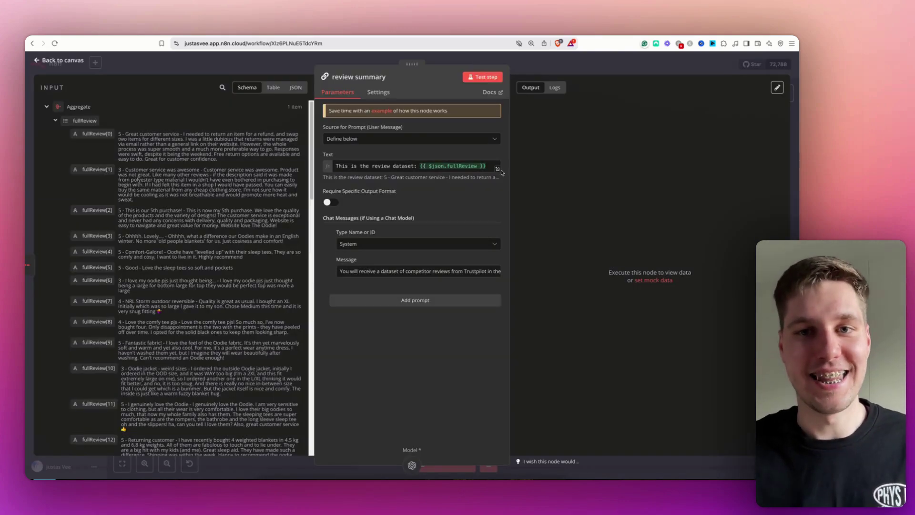
Step: Expand the node's Text prompt and compare the expression {{ $json.fullReview }} with its resolved review dataset
{"action": "left_click", "coordinate": [498, 170]}
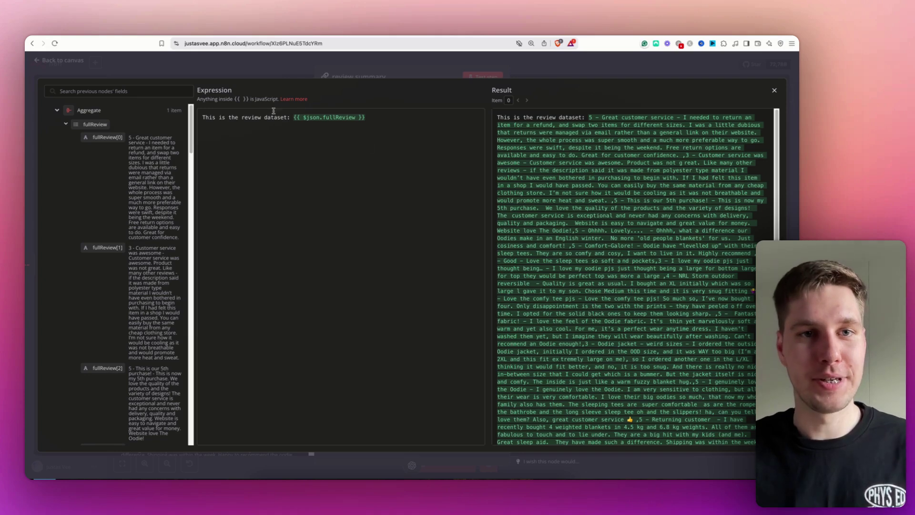
{"action": "left_click_drag", "start_coordinate": [211, 117], "coordinate": [292, 117]}
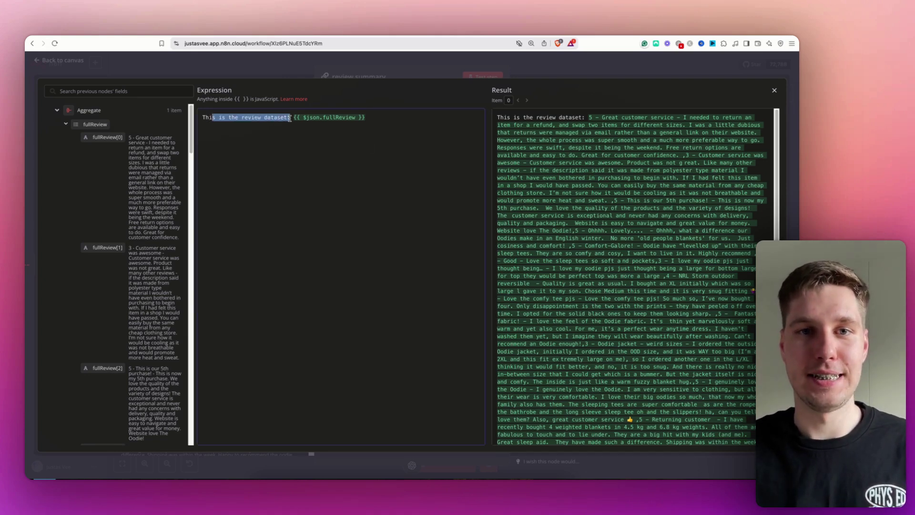
{"action": "left_click", "coordinate": [381, 120]}
{"action": "scroll", "coordinate": [567, 142], "scroll_direction": "down", "scroll_amount": 10}
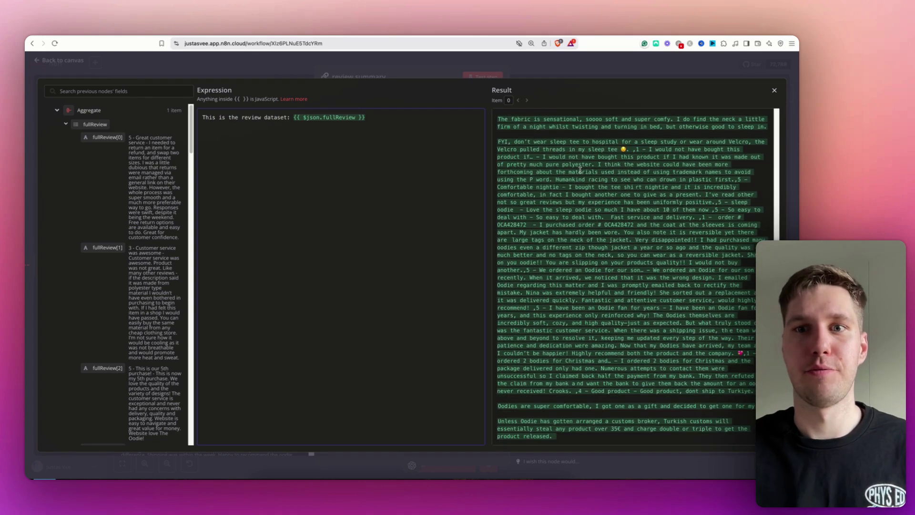
{"action": "scroll", "coordinate": [576, 162], "scroll_direction": "up", "scroll_amount": 10}
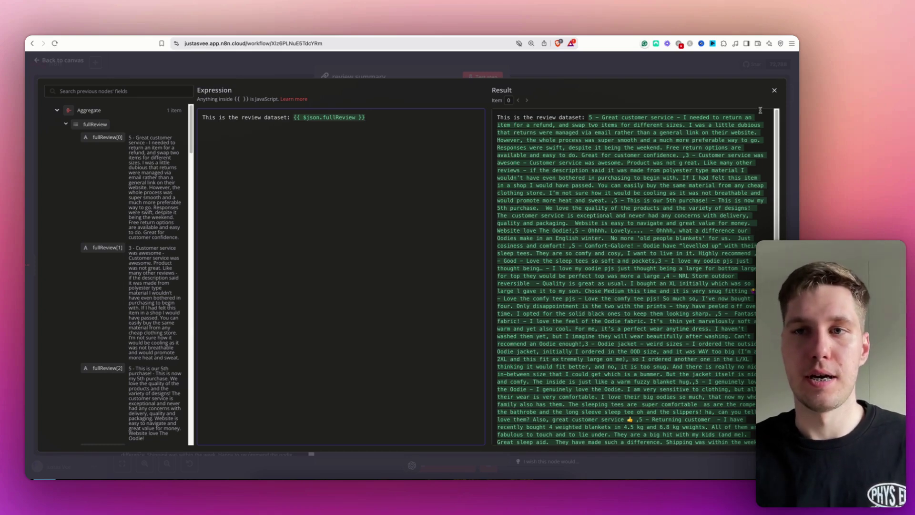
{"action": "left_click", "coordinate": [773, 92]}
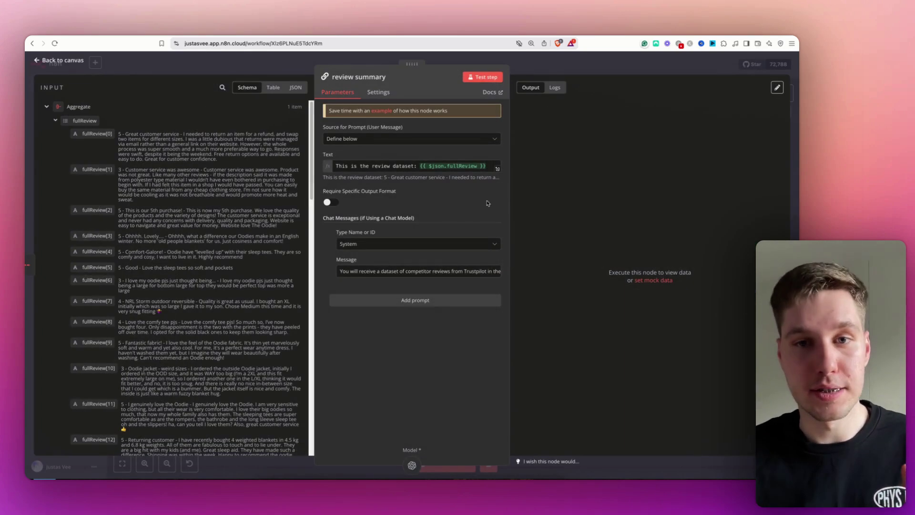
Step: Recheck the review summary node's system message, return to the canvas and run the node
{"action": "left_click", "coordinate": [499, 273]}
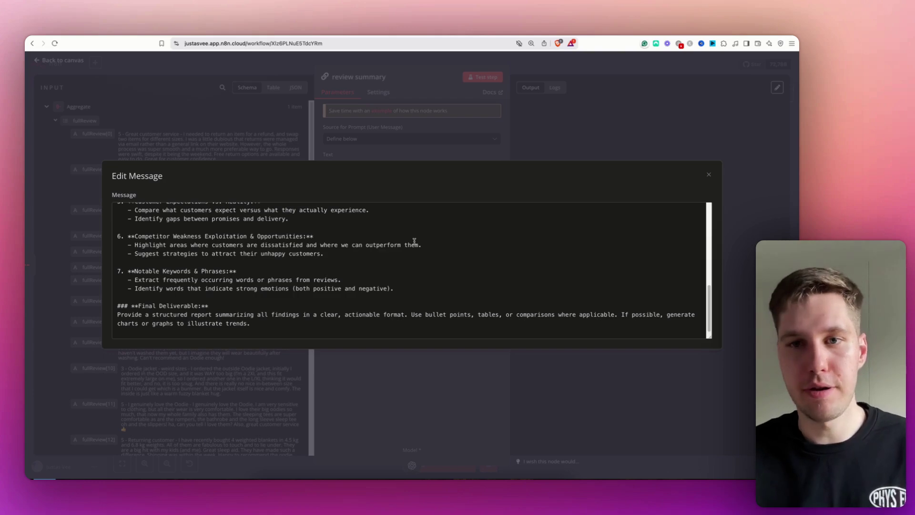
{"action": "left_click", "coordinate": [629, 142]}
{"action": "left_click", "coordinate": [600, 72]}
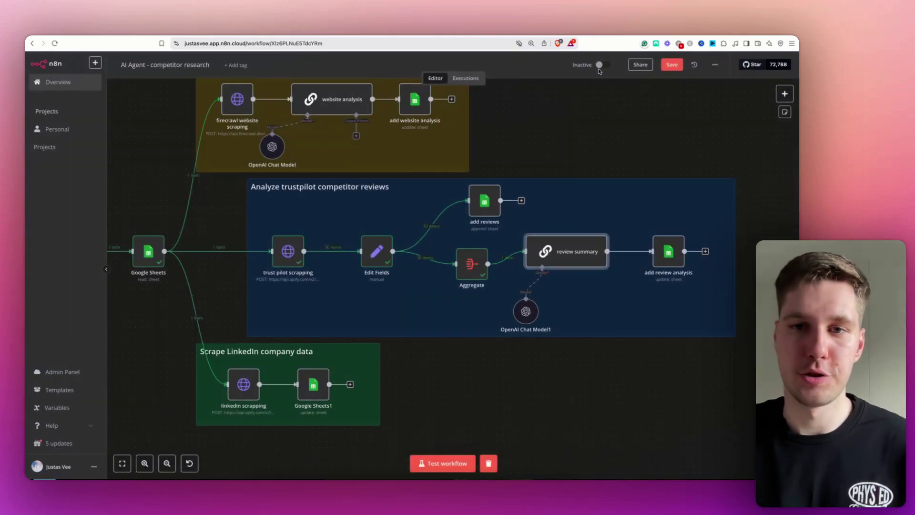
{"action": "left_click", "coordinate": [578, 228]}
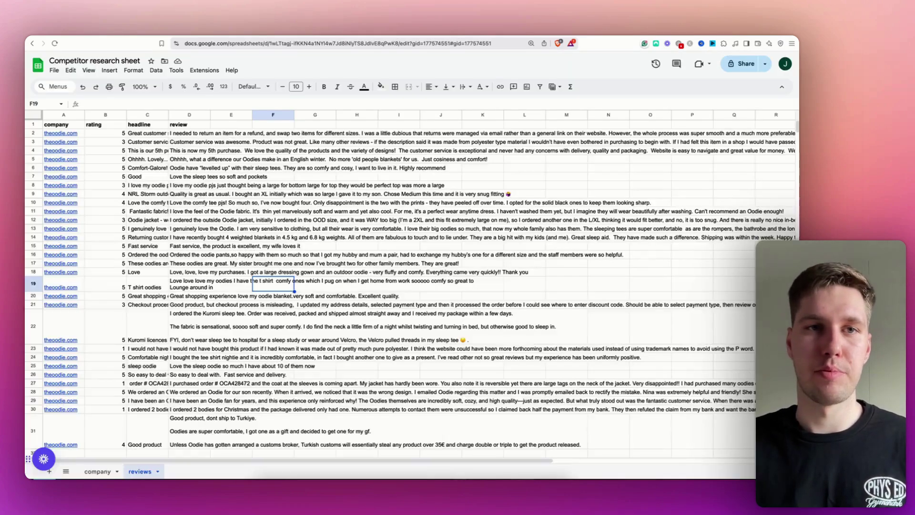
Step: Switch to the company sheet and check the reviews_summary cell in row 2
{"action": "left_click", "coordinate": [98, 472]}
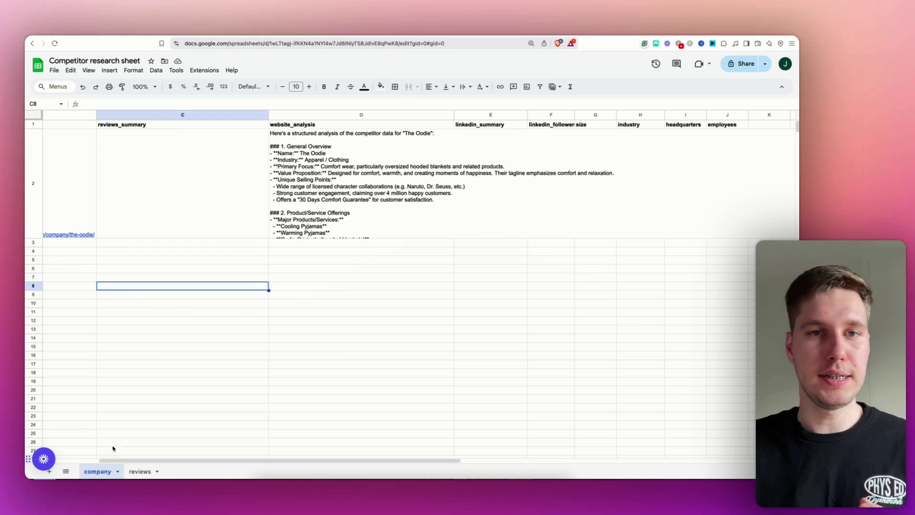
{"action": "left_click", "coordinate": [202, 194]}
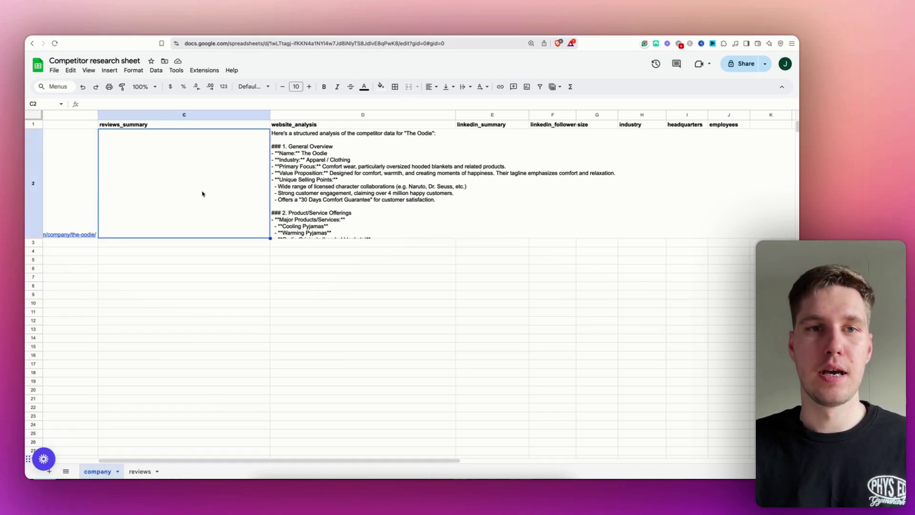
{"action": "scroll", "coordinate": [203, 194], "scroll_direction": "left", "scroll_amount": 3}
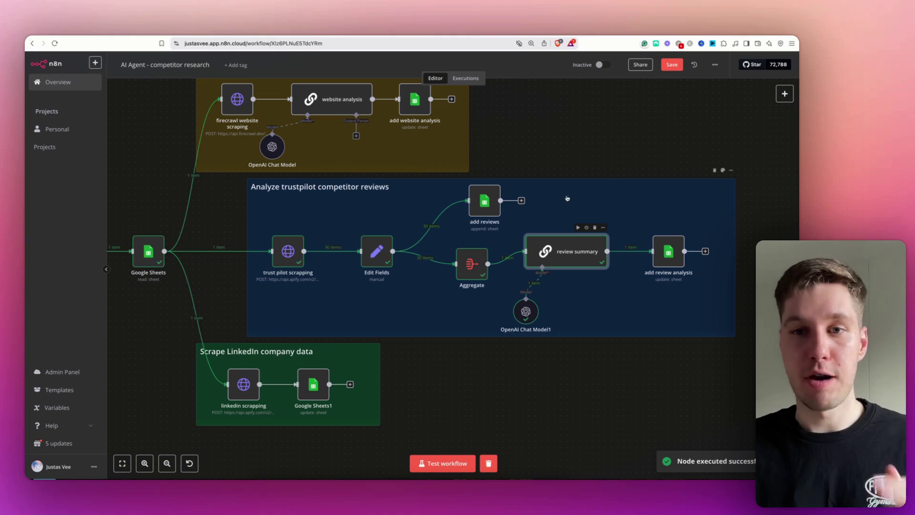
Step: Open the review summary node in n8n, read its generated review analysis report and return to the canvas
{"action": "double_click", "coordinate": [587, 259]}
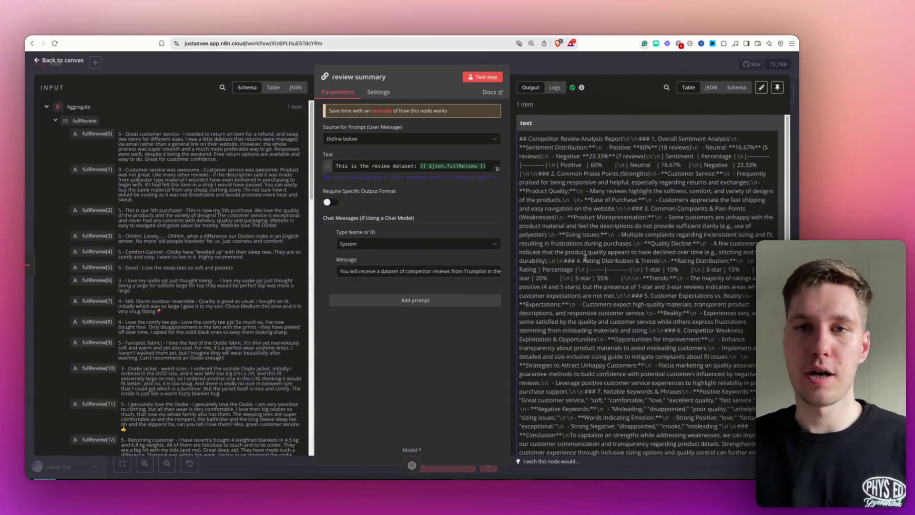
{"action": "left_click_drag", "start_coordinate": [518, 137], "coordinate": [680, 305]}
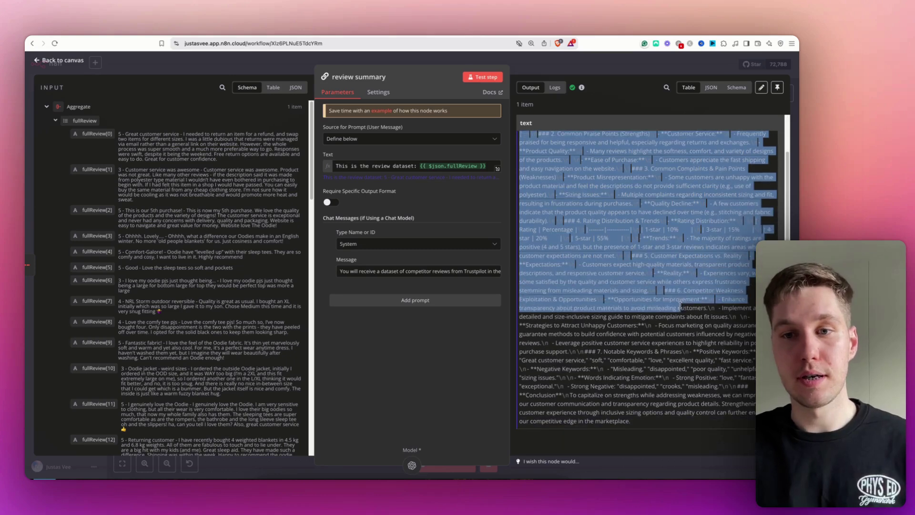
{"action": "key", "text": "Escape"}
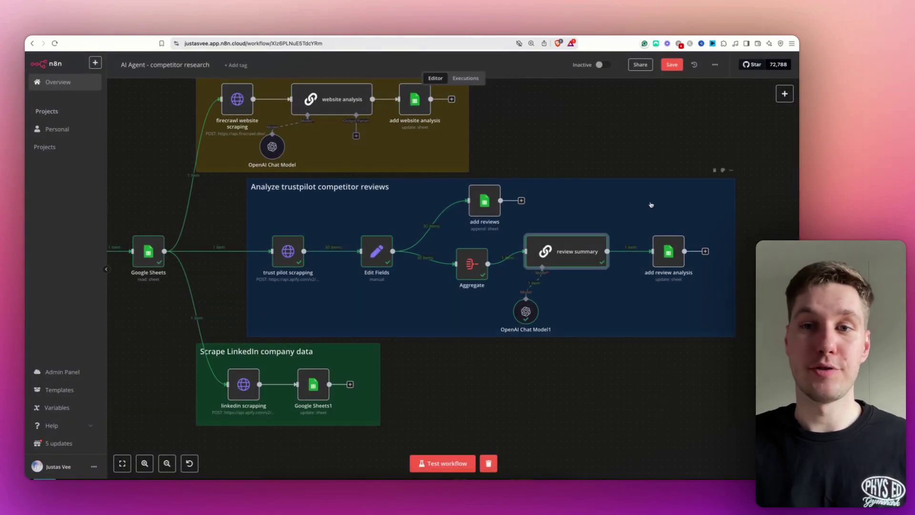
Step: Run the add review analysis node and read the report it writes to the company sheet's reviews_summary cell
{"action": "left_click", "coordinate": [656, 228]}
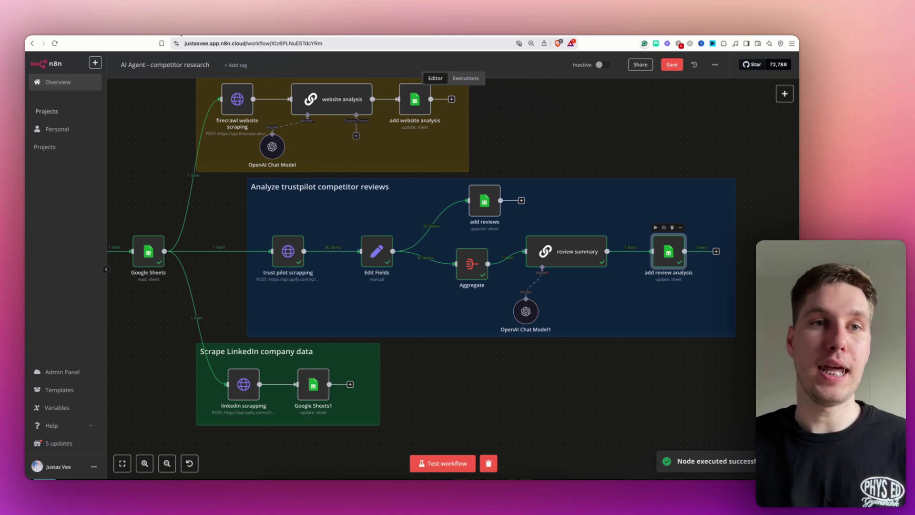
{"action": "key", "text": "ctrl+Tab"}
{"action": "double_click", "coordinate": [342, 205]}
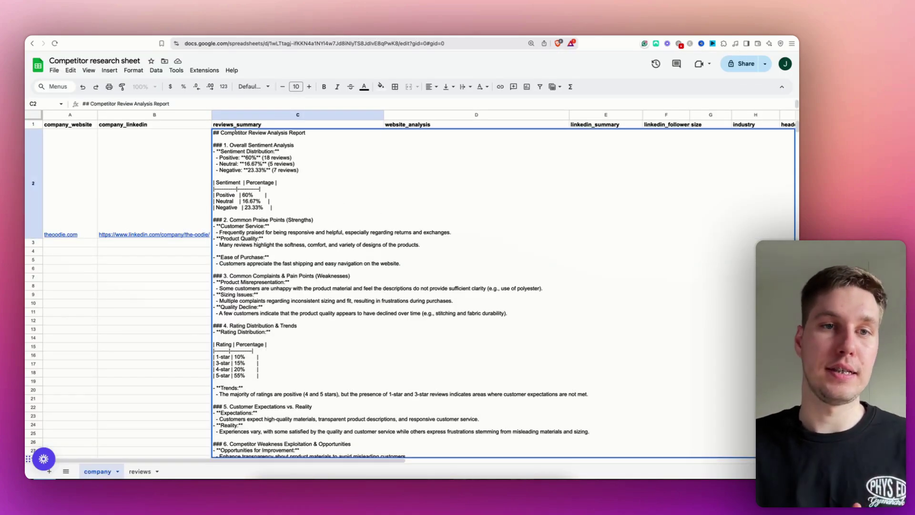
{"action": "left_click_drag", "start_coordinate": [247, 140], "coordinate": [401, 441]}
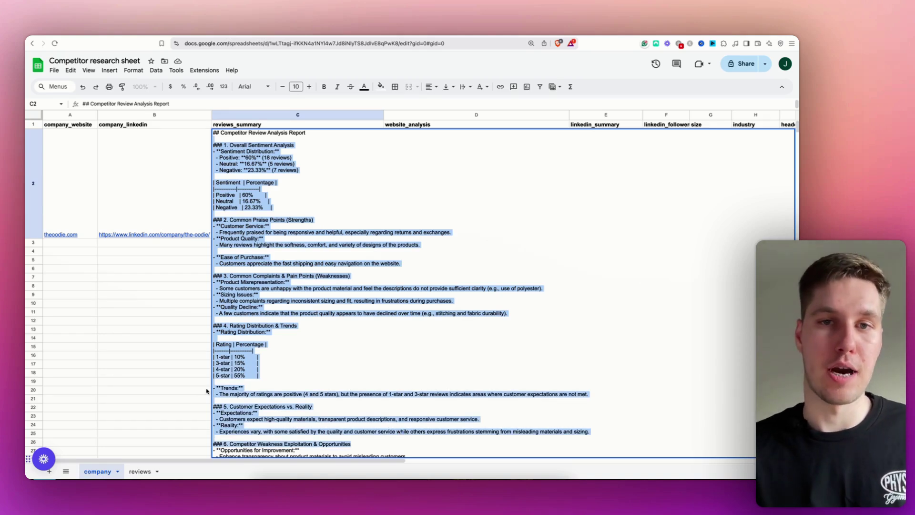
{"action": "left_click", "coordinate": [166, 350]}
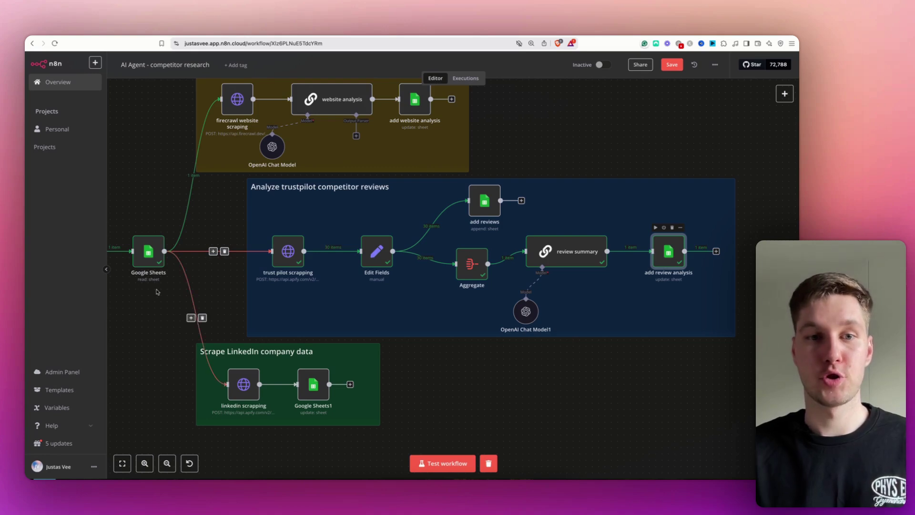
Step: Switch to the Apify console and open the LinkedIn Company Profile Scraper from the recently used actors
{"action": "scroll", "coordinate": [267, 343], "scroll_direction": "left", "scroll_amount": 3}
{"action": "scroll", "coordinate": [267, 343], "scroll_direction": "down", "scroll_amount": 2}
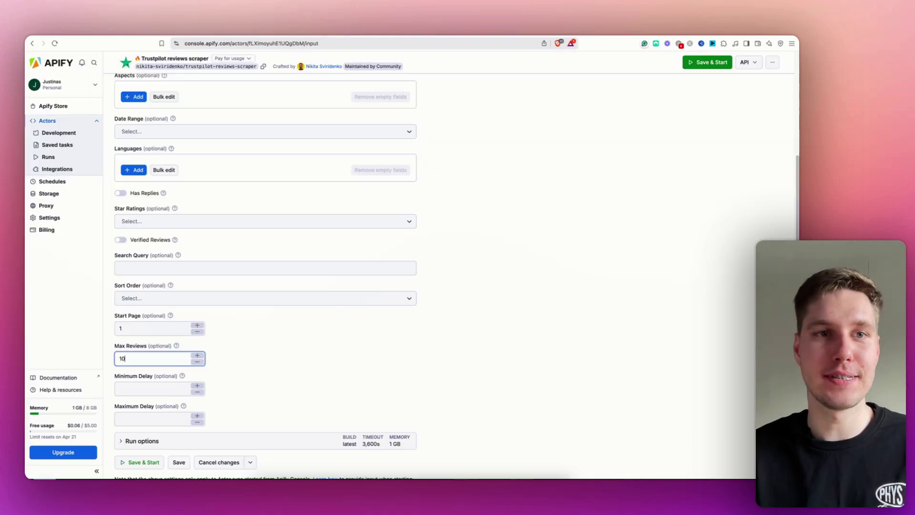
{"action": "left_click", "coordinate": [37, 108]}
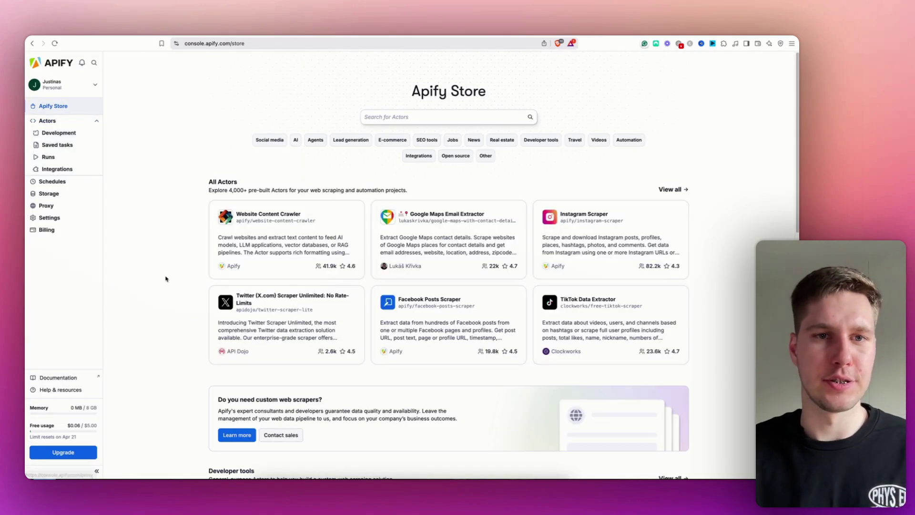
{"action": "left_click", "coordinate": [59, 122]}
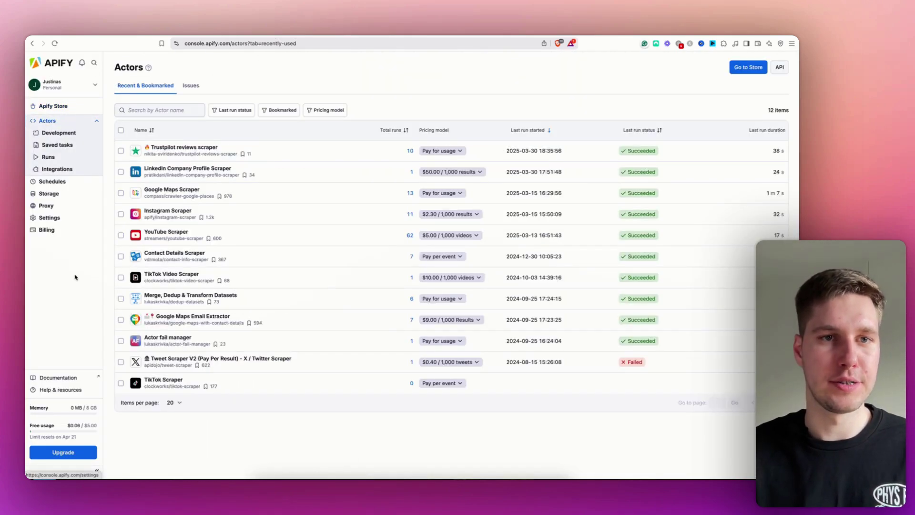
{"action": "left_click", "coordinate": [178, 170]}
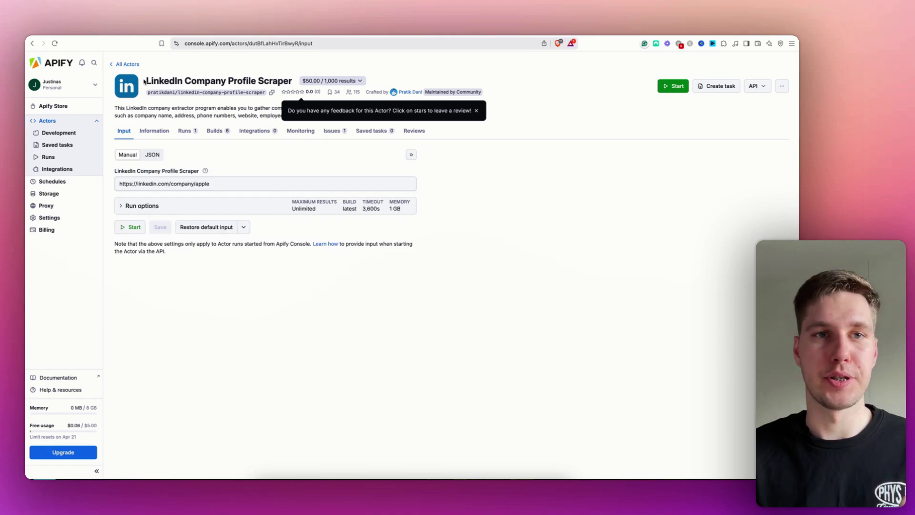
{"action": "left_click_drag", "start_coordinate": [146, 81], "coordinate": [290, 82]}
{"action": "left_click", "coordinate": [246, 61]}
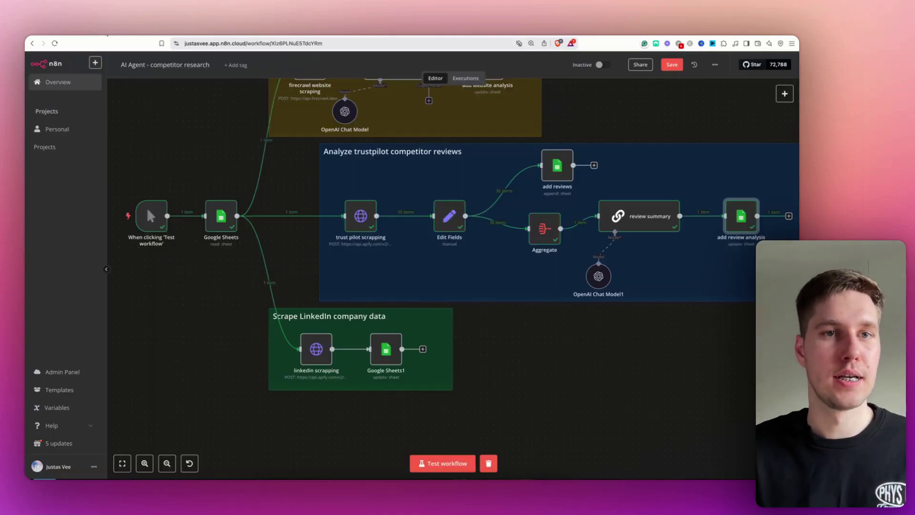
Step: Run the linkedin scrapping node in n8n and view its output as a schema
{"action": "left_click", "coordinate": [302, 325]}
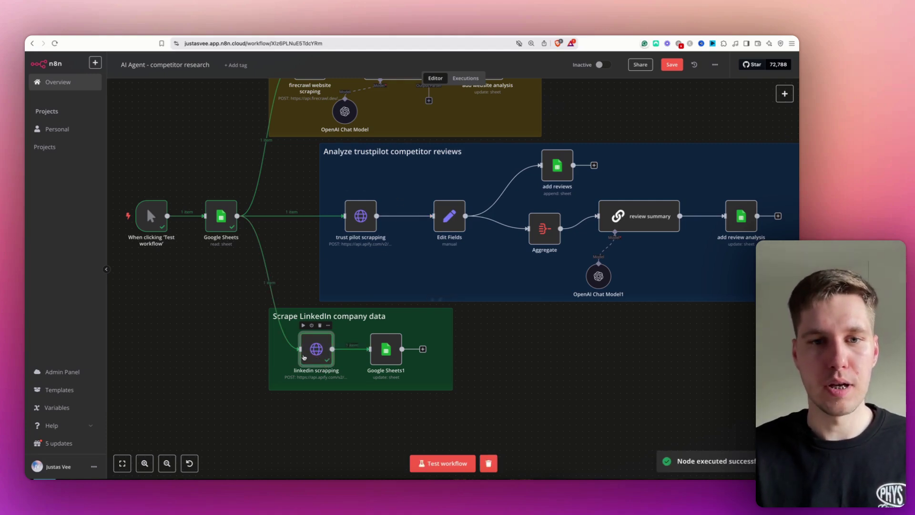
{"action": "double_click", "coordinate": [322, 344]}
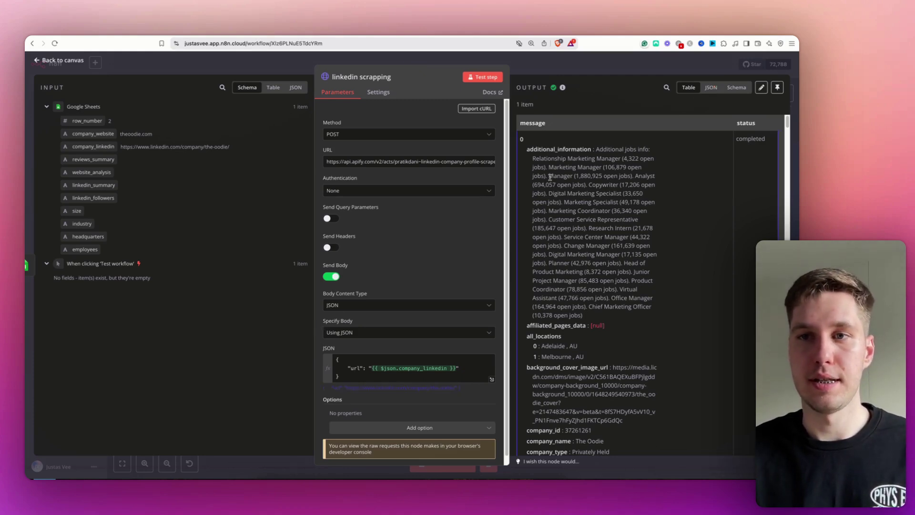
{"action": "left_click", "coordinate": [736, 88]}
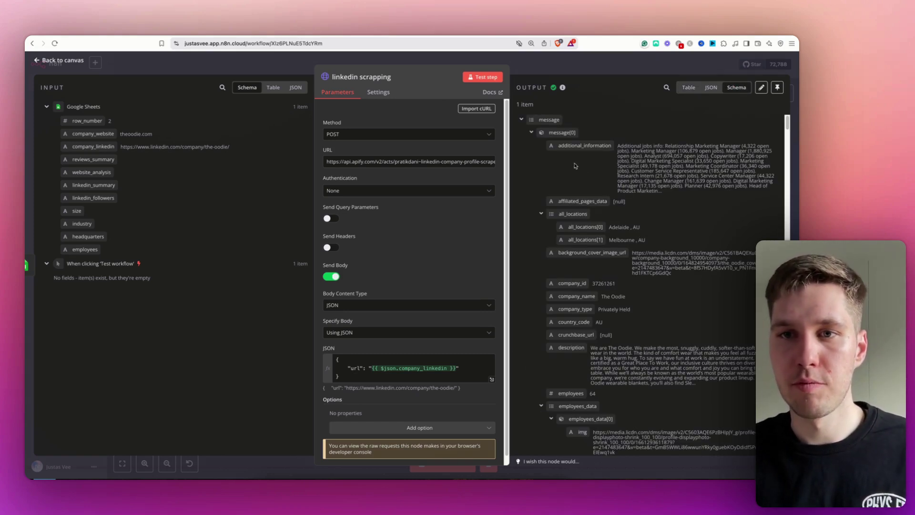
Step: Collapse and re-expand message[0], examine the company fields and employees_data entries, and return to the canvas
{"action": "left_click", "coordinate": [532, 134]}
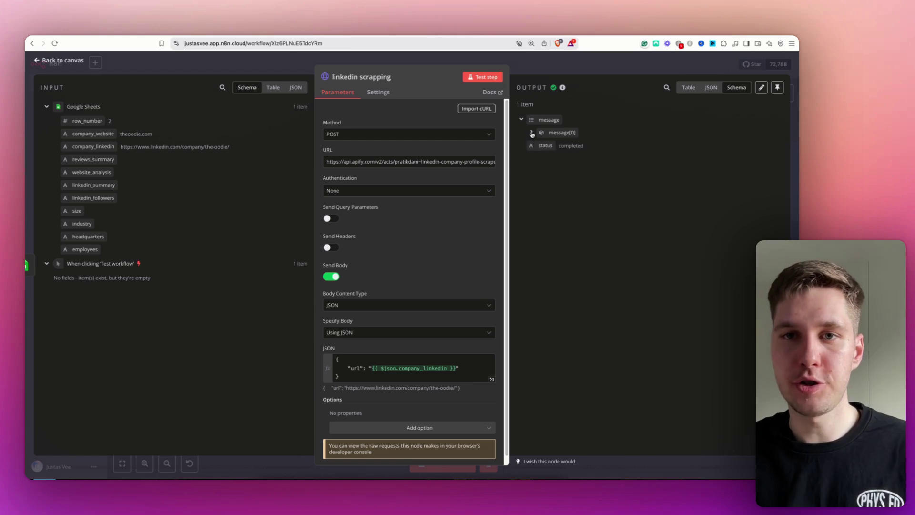
{"action": "left_click", "coordinate": [532, 133]}
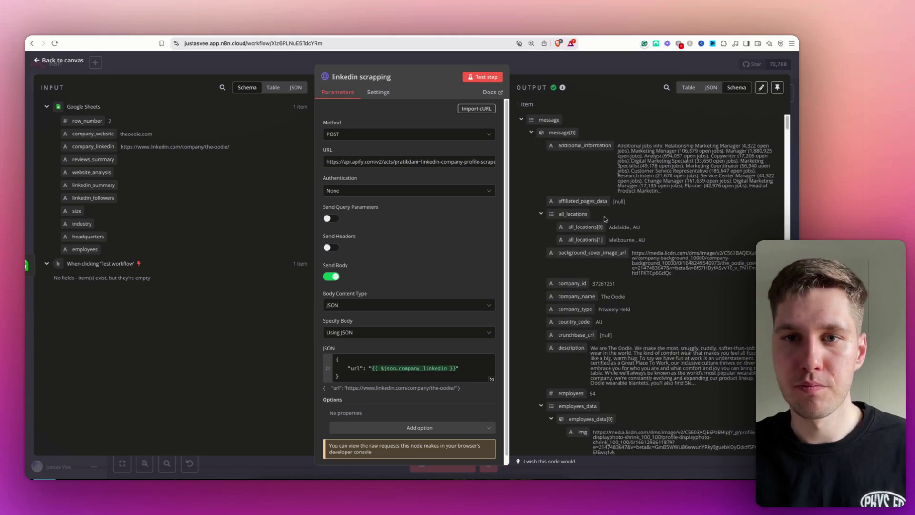
{"action": "scroll", "coordinate": [595, 232], "scroll_direction": "down", "scroll_amount": 2}
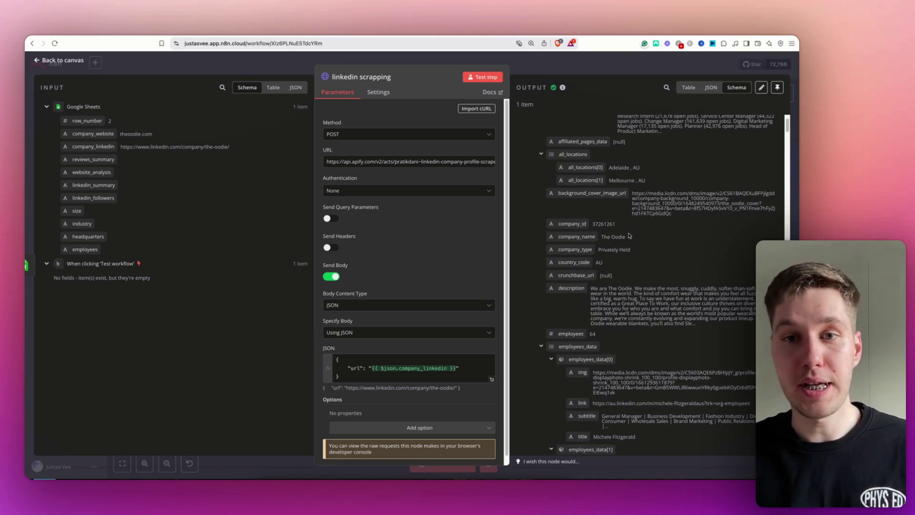
{"action": "scroll", "coordinate": [629, 242], "scroll_direction": "down", "scroll_amount": 1}
{"action": "scroll", "coordinate": [629, 242], "scroll_direction": "down", "scroll_amount": 3}
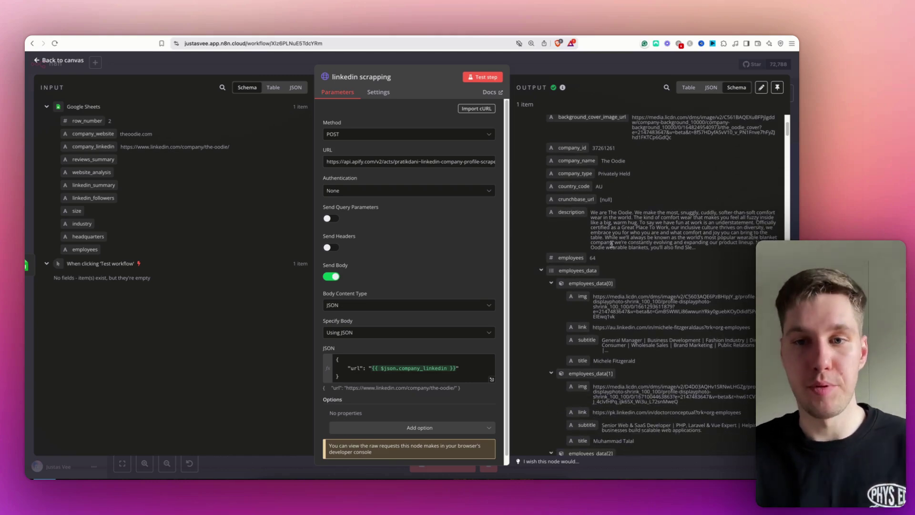
{"action": "scroll", "coordinate": [609, 238], "scroll_direction": "down", "scroll_amount": 2}
{"action": "scroll", "coordinate": [595, 232], "scroll_direction": "down", "scroll_amount": 5}
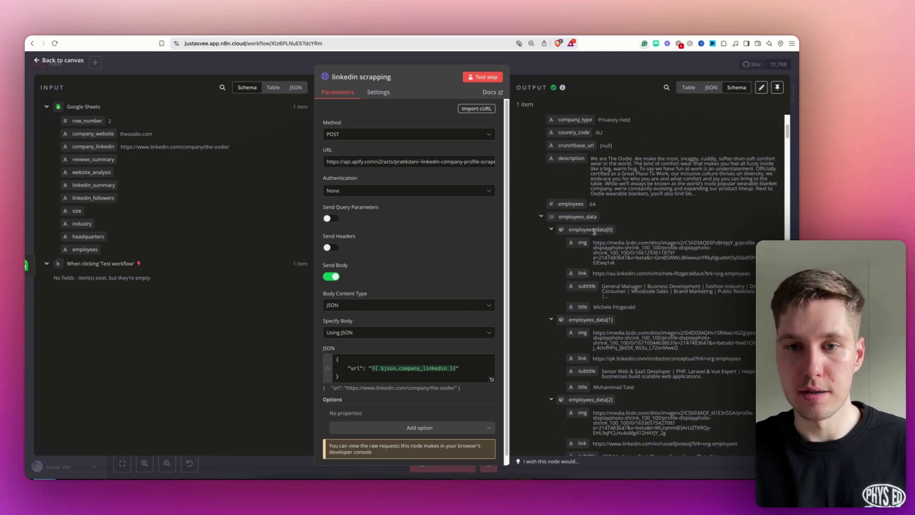
{"action": "key", "text": "Escape"}
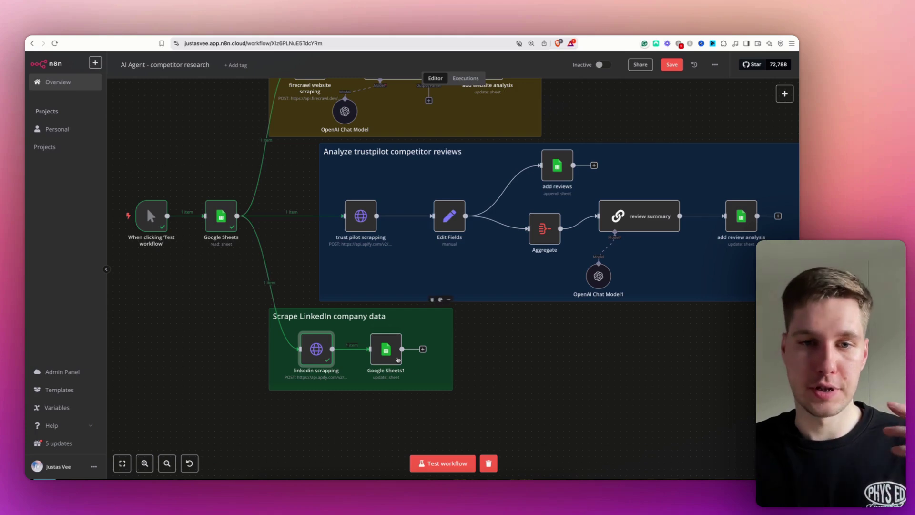
Step: Review the Google Sheets1 node's column mappings and recheck the linkedin scrapping node's output against them
{"action": "double_click", "coordinate": [388, 352]}
{"action": "scroll", "coordinate": [390, 343], "scroll_direction": "down", "scroll_amount": 5}
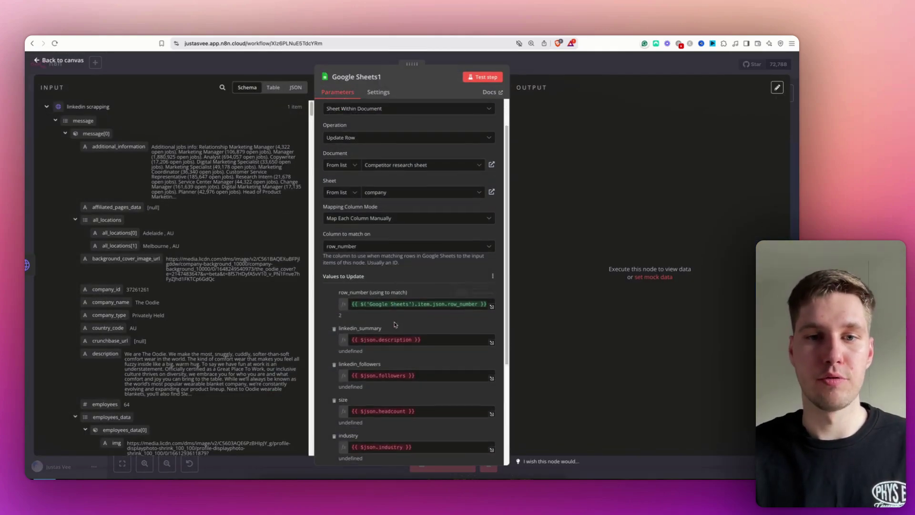
{"action": "scroll", "coordinate": [395, 326], "scroll_direction": "down", "scroll_amount": 3}
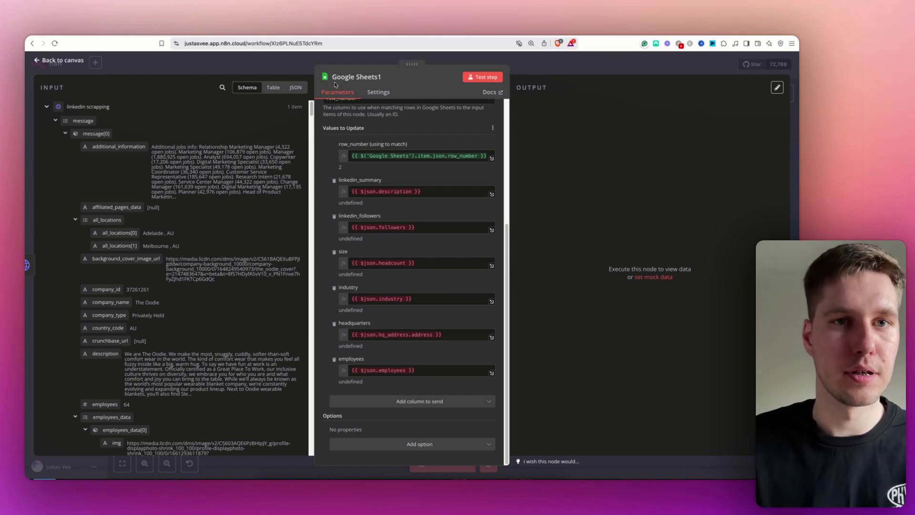
{"action": "key", "text": "Escape"}
{"action": "double_click", "coordinate": [317, 350]}
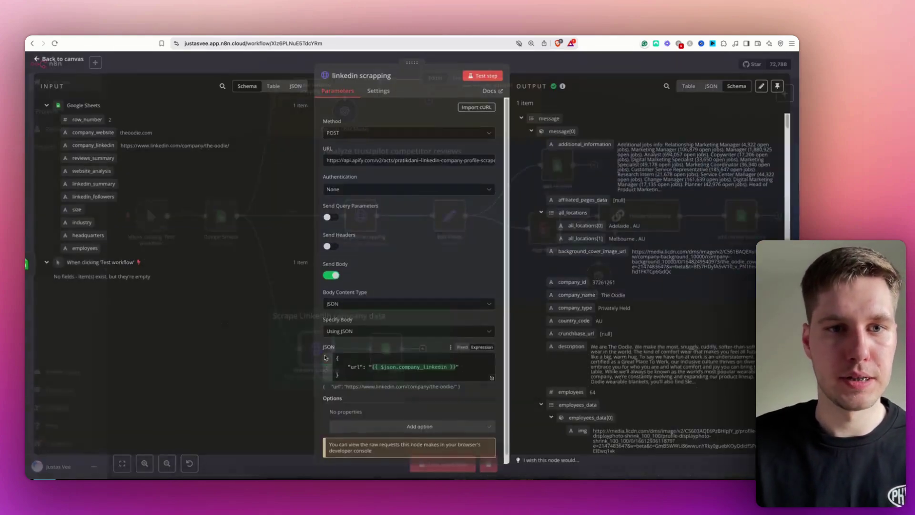
{"action": "key", "text": "Escape"}
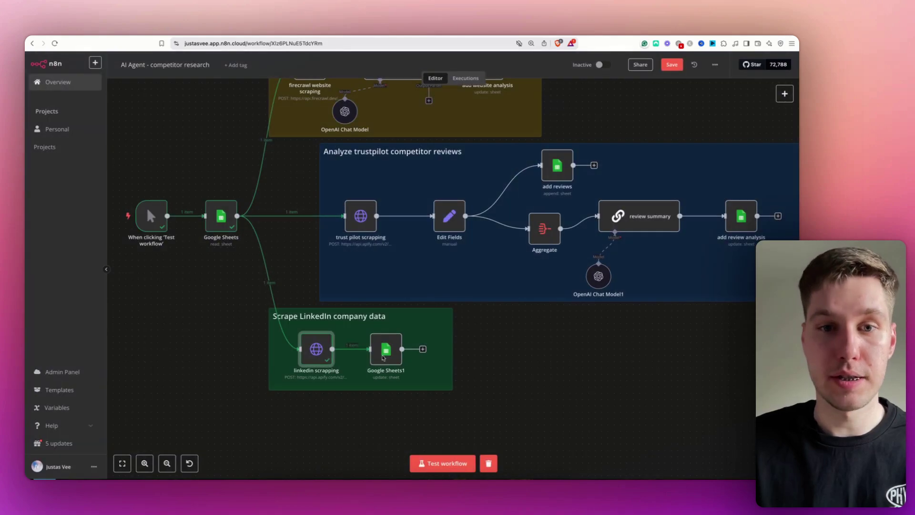
Step: In the Google Sheets1 node, replace the linkedin_summary mapping with {{ $json.message[0].description }}, taken from the input's description field
{"action": "double_click", "coordinate": [385, 349]}
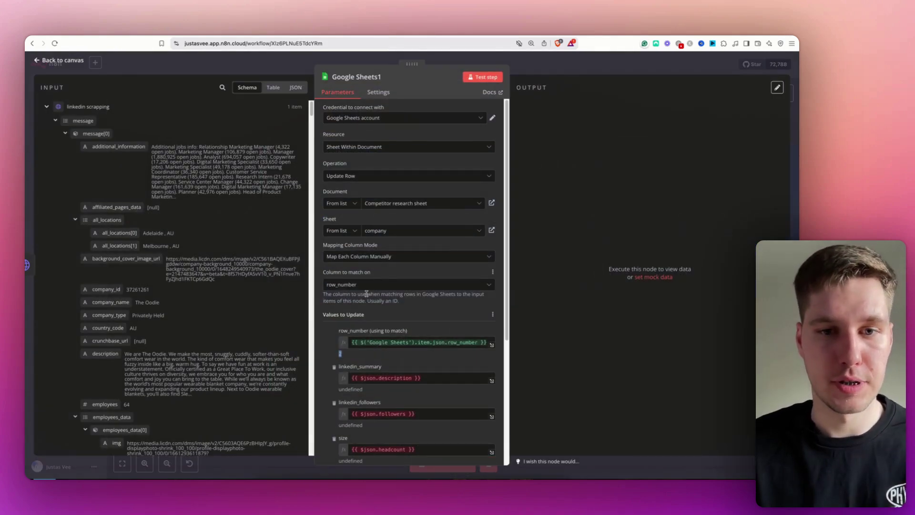
{"action": "scroll", "coordinate": [333, 310], "scroll_direction": "down", "scroll_amount": 2}
{"action": "left_click", "coordinate": [419, 331]}
{"action": "left_click_drag", "start_coordinate": [419, 330], "coordinate": [345, 331]}
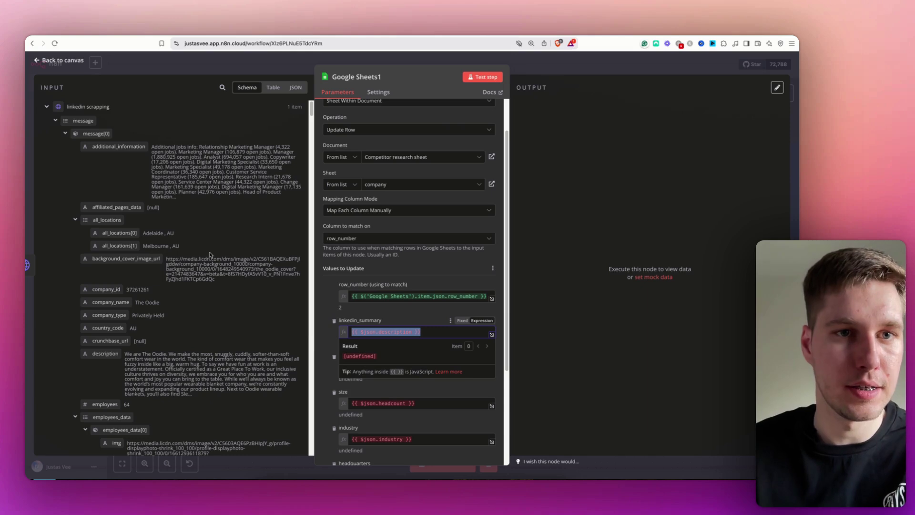
{"action": "scroll", "coordinate": [163, 205], "scroll_direction": "down", "scroll_amount": 5}
{"action": "key", "text": "BackSpace"}
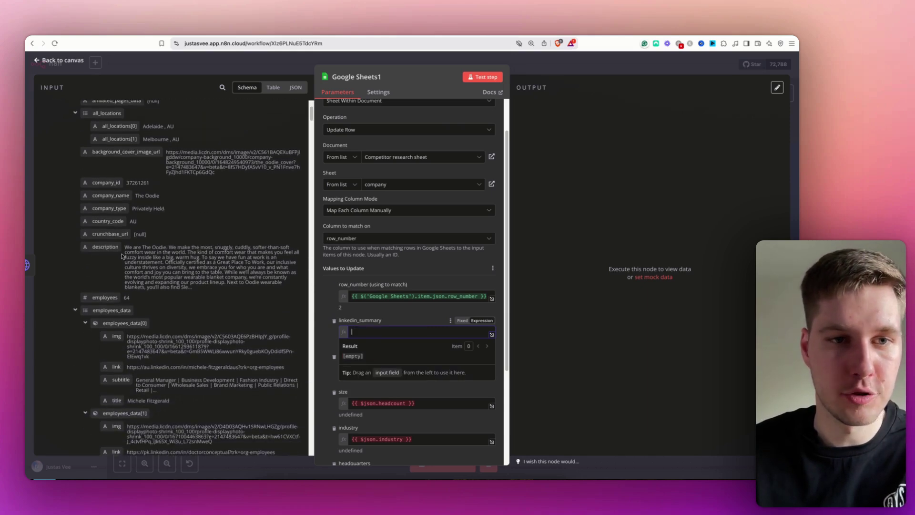
{"action": "left_click_drag", "start_coordinate": [102, 245], "coordinate": [390, 334]}
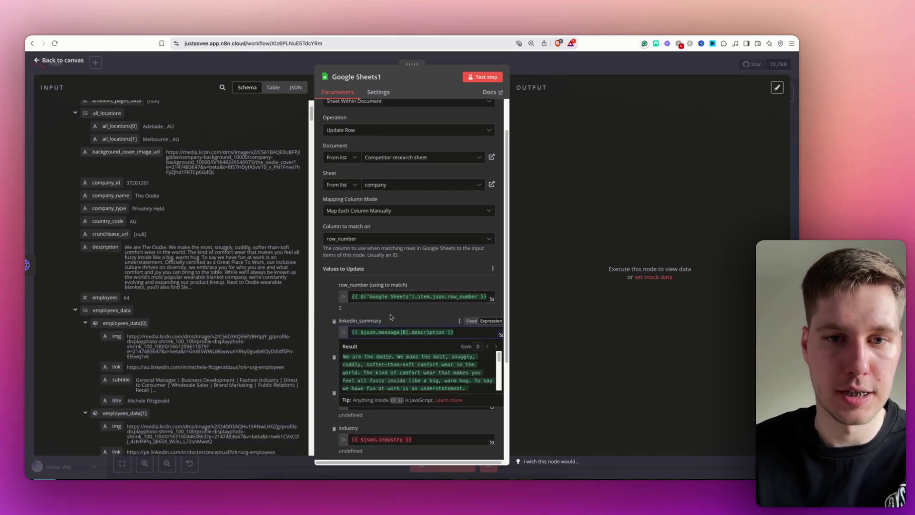
Step: Replace the linkedin_followers mapping with {{ $json.message[0].followers }}, taken from the input's followers field
{"action": "scroll", "coordinate": [390, 313], "scroll_direction": "down", "scroll_amount": 2}
{"action": "left_click_drag", "start_coordinate": [436, 309], "coordinate": [355, 306]}
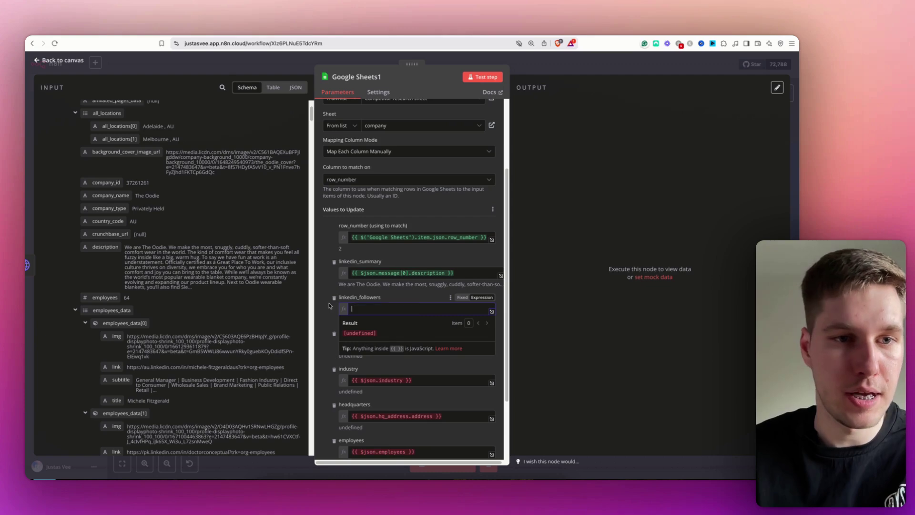
{"action": "key", "text": "BackSpace"}
{"action": "scroll", "coordinate": [157, 234], "scroll_direction": "down", "scroll_amount": 10}
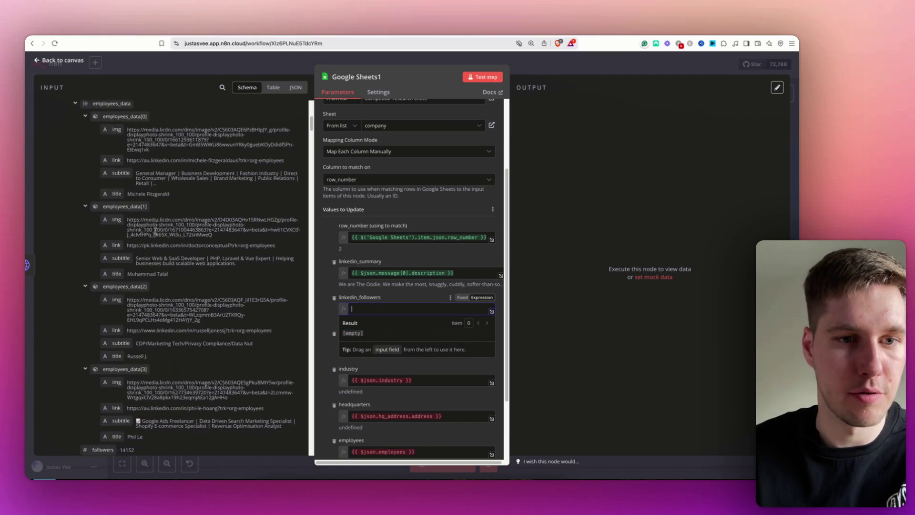
{"action": "left_click_drag", "start_coordinate": [103, 320], "coordinate": [352, 294]}
Step: Replace the size mapping with {{ $json.message[0].headcount }}, taken from the input's headcount field
{"action": "scroll", "coordinate": [401, 300], "scroll_direction": "down", "scroll_amount": 2}
{"action": "left_click", "coordinate": [420, 294]}
{"action": "key", "text": "BackSpace"}
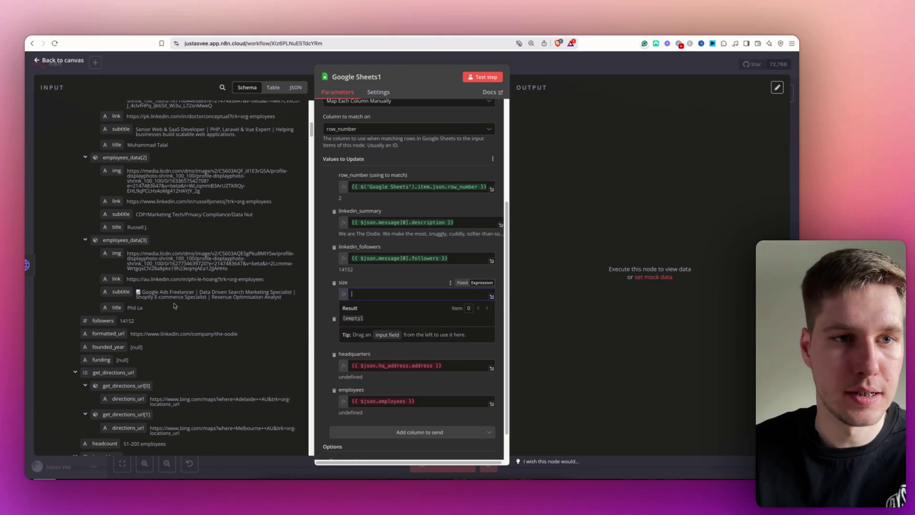
{"action": "scroll", "coordinate": [164, 296], "scroll_direction": "down", "scroll_amount": 4}
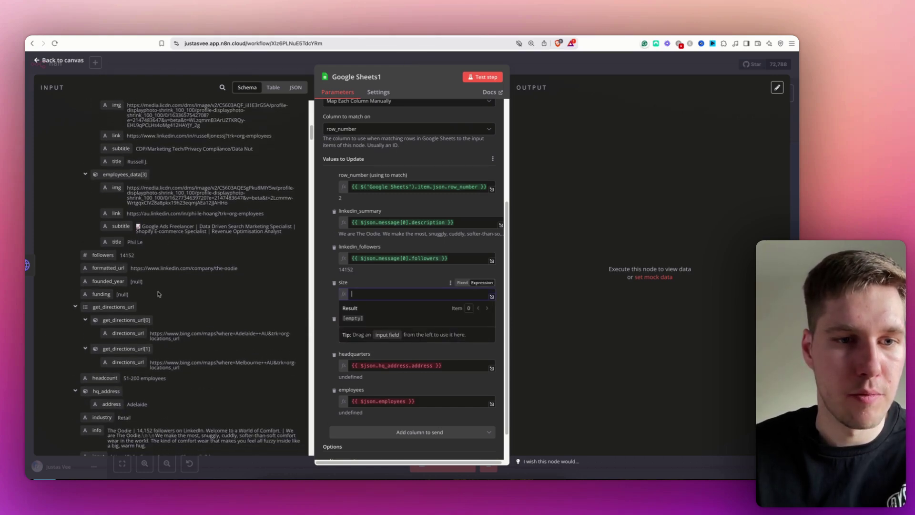
{"action": "left_click_drag", "start_coordinate": [101, 306], "coordinate": [326, 292]}
Step: Replace the industry mapping with {{ $json.message[0].industry }}, taken from the input's industry field
{"action": "scroll", "coordinate": [376, 286], "scroll_direction": "down", "scroll_amount": 2}
{"action": "key", "text": "BackSpace"}
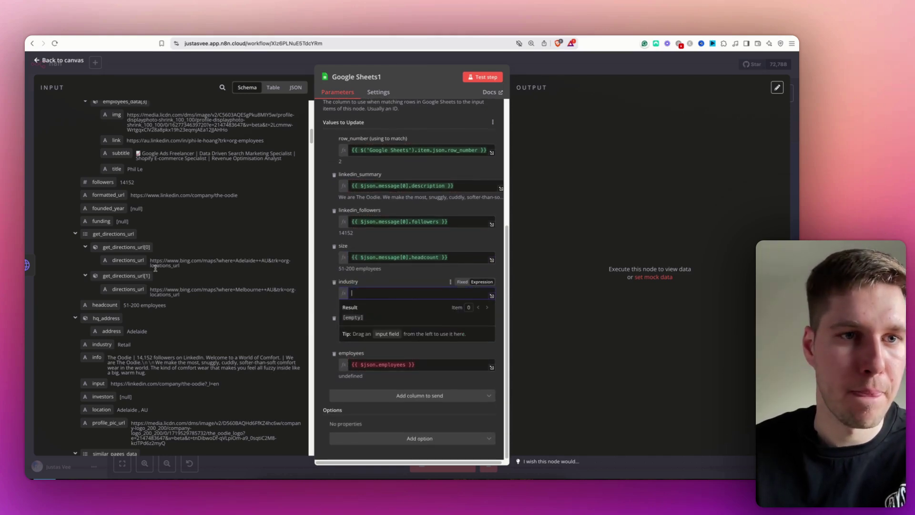
{"action": "scroll", "coordinate": [191, 267], "scroll_direction": "down", "scroll_amount": 3}
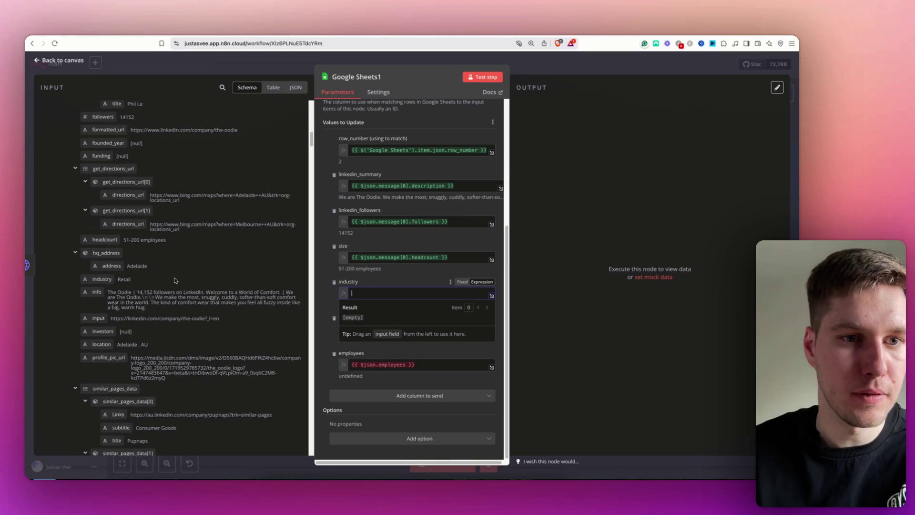
{"action": "left_click_drag", "start_coordinate": [102, 279], "coordinate": [405, 294]}
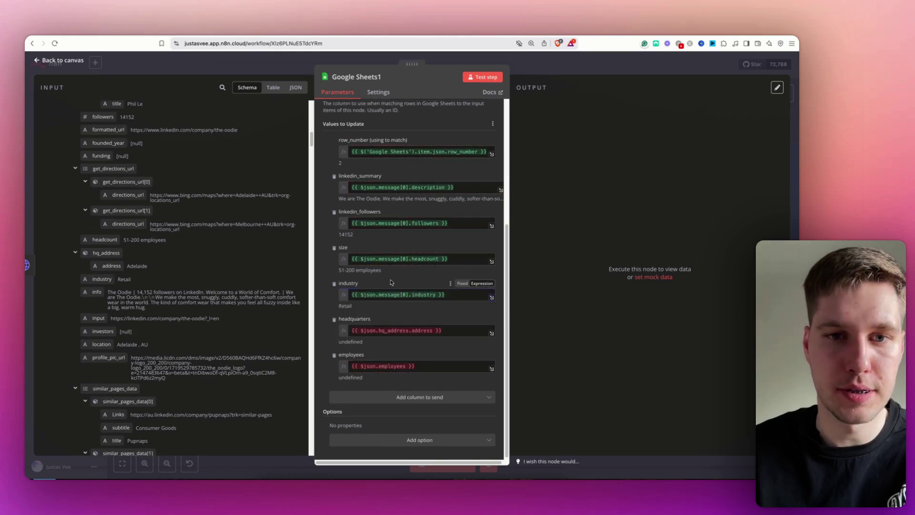
Step: Replace the headquarters mapping with {{ $json.message[0].hq_address.address }}, taken from the address field under hq_address
{"action": "left_click", "coordinate": [395, 330]}
{"action": "key", "text": "ctrl+a"}
{"action": "key", "text": "BackSpace"}
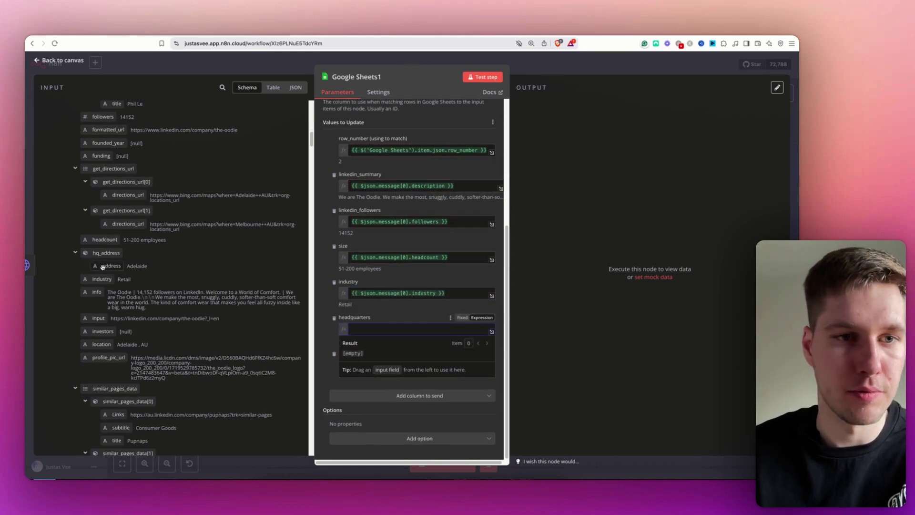
{"action": "left_click_drag", "start_coordinate": [103, 265], "coordinate": [369, 319]}
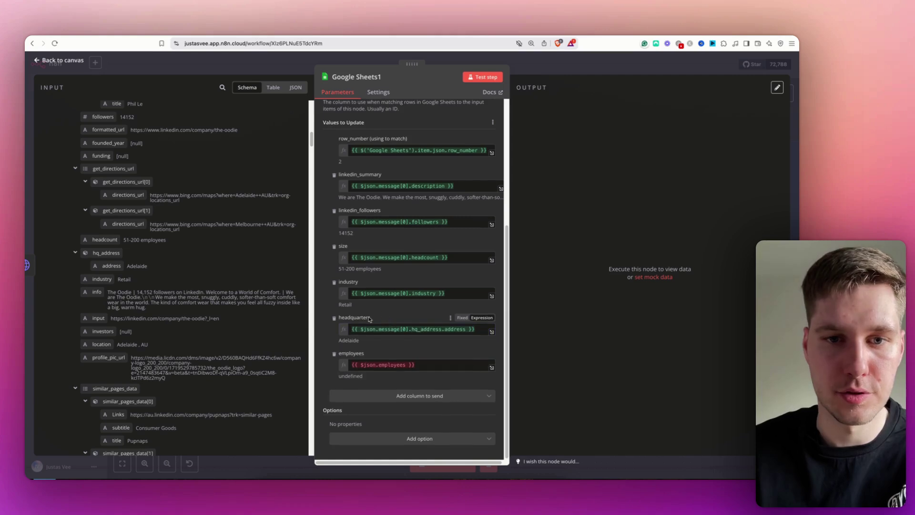
Step: Collapse similar_pages_data and update_data in the input, and replace the employees mapping with {{ $json.message[0].employees }} from the employees field
{"action": "left_click", "coordinate": [391, 365]}
{"action": "key", "text": "ctrl+a"}
{"action": "key", "text": "BackSpace"}
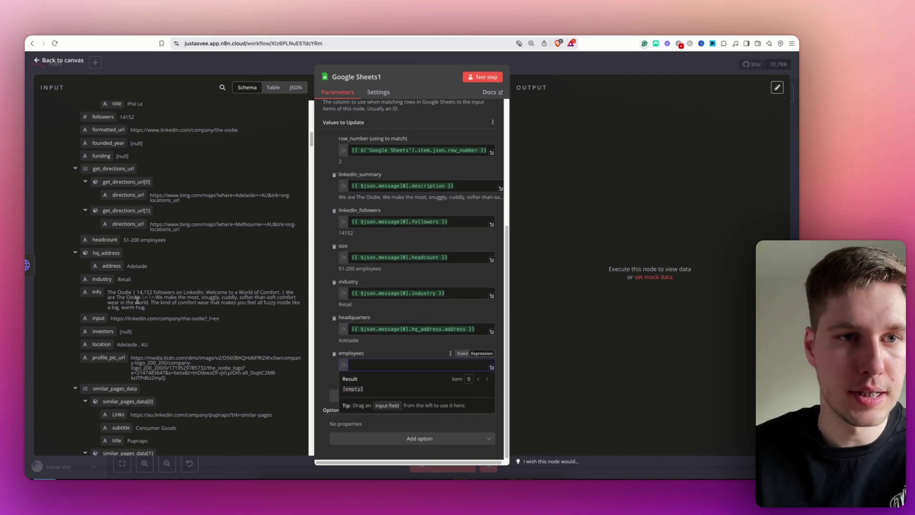
{"action": "scroll", "coordinate": [138, 300], "scroll_direction": "up", "scroll_amount": 4}
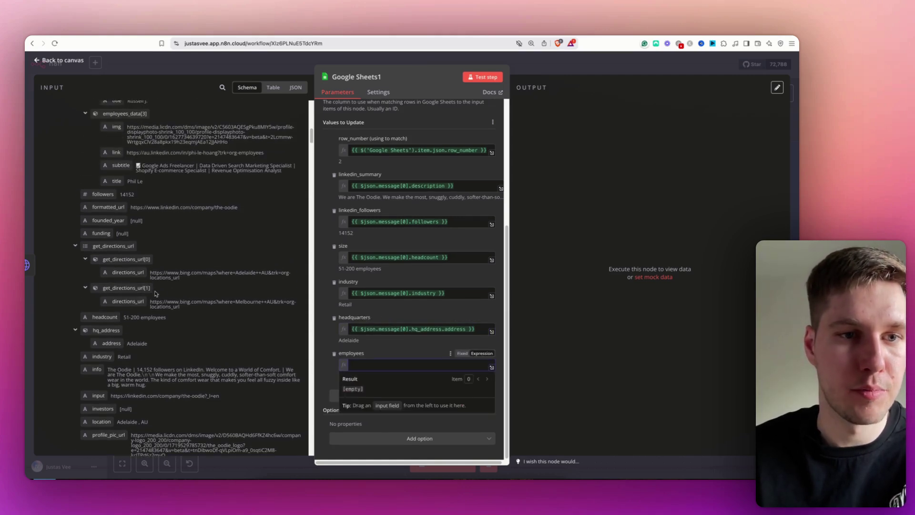
{"action": "scroll", "coordinate": [150, 307], "scroll_direction": "down", "scroll_amount": 12}
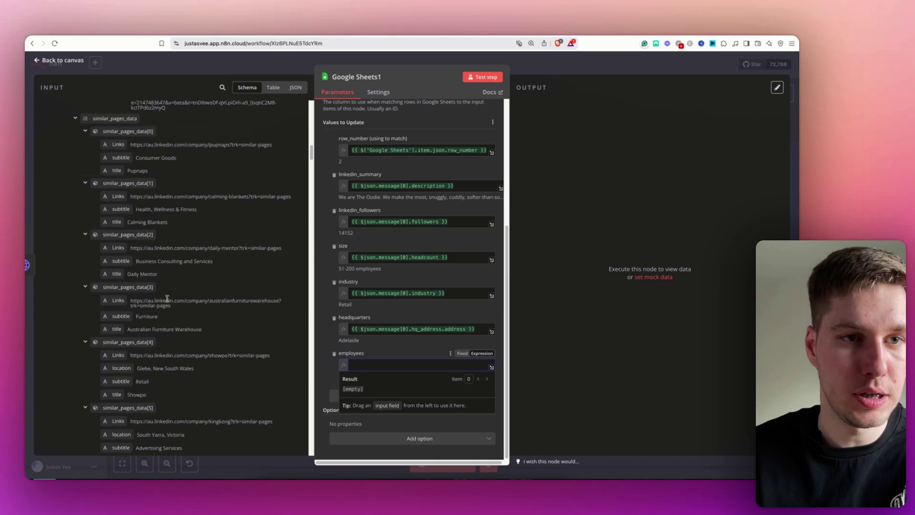
{"action": "left_click", "coordinate": [75, 190]}
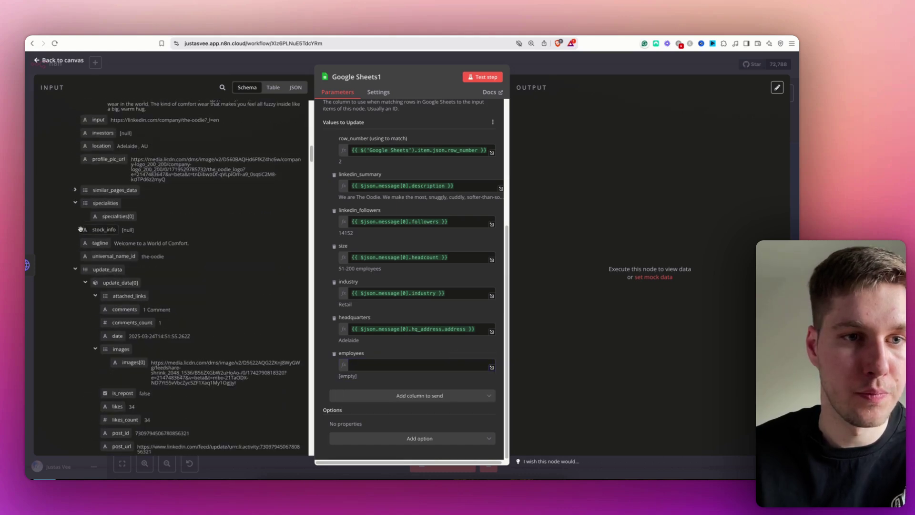
{"action": "left_click", "coordinate": [76, 270]}
{"action": "scroll", "coordinate": [178, 237], "scroll_direction": "up", "scroll_amount": 15}
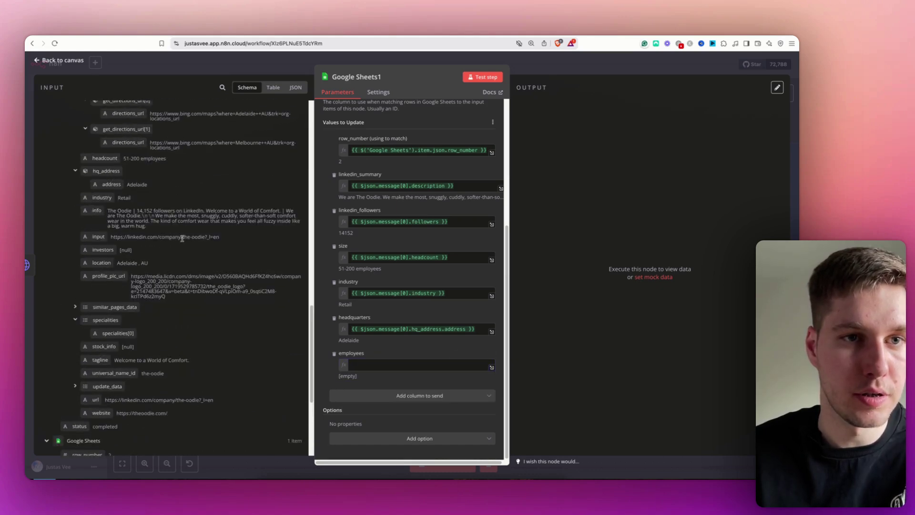
{"action": "scroll", "coordinate": [179, 248], "scroll_direction": "up", "scroll_amount": 14}
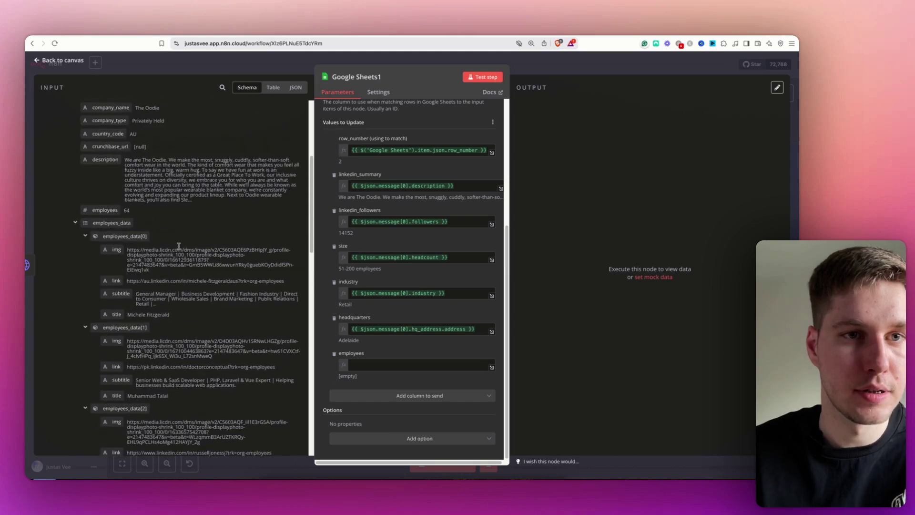
{"action": "scroll", "coordinate": [179, 246], "scroll_direction": "up", "scroll_amount": 9}
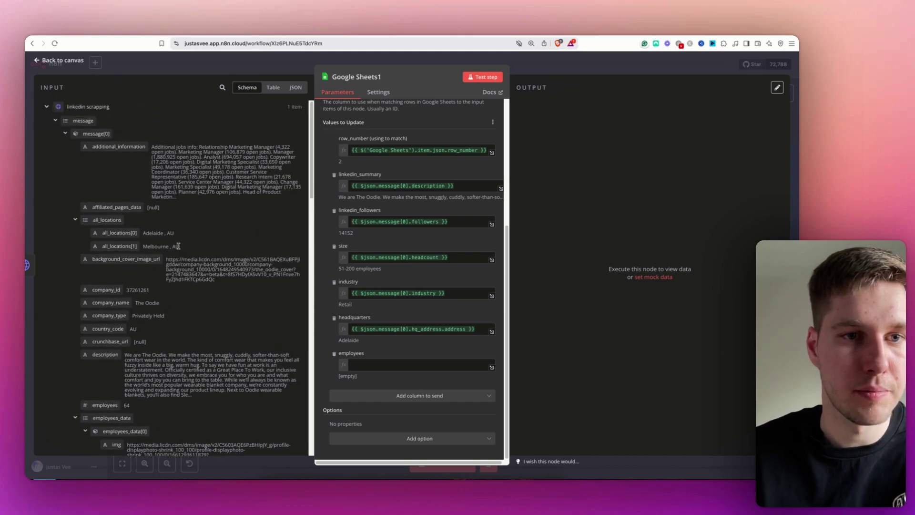
{"action": "scroll", "coordinate": [178, 246], "scroll_direction": "down", "scroll_amount": 7}
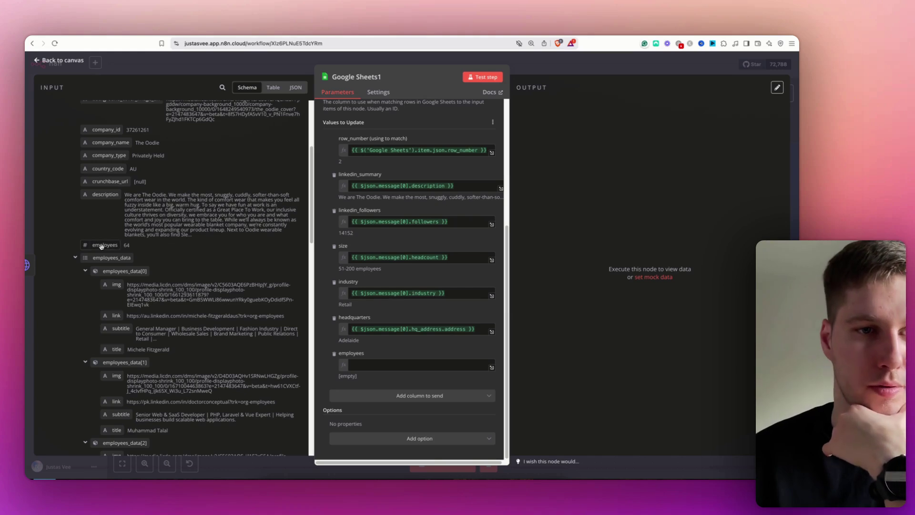
{"action": "left_click_drag", "start_coordinate": [101, 246], "coordinate": [419, 365]}
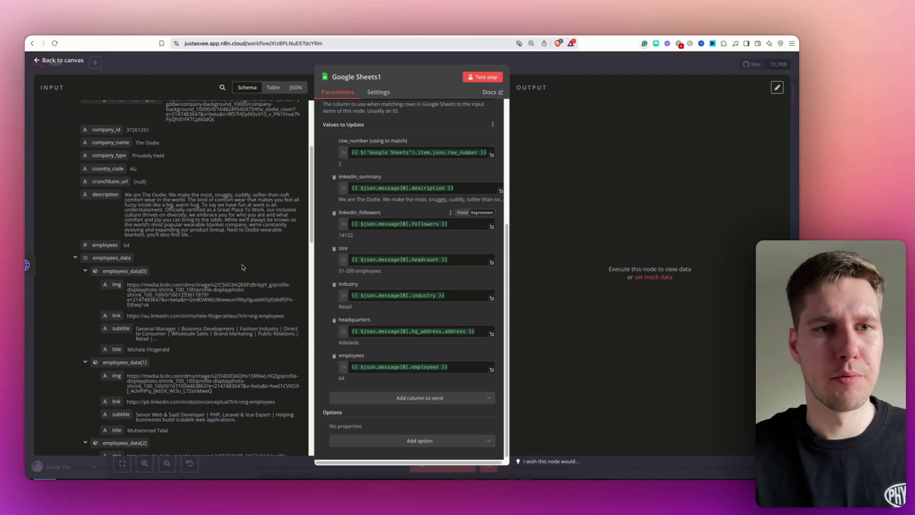
Step: Test the Google Sheets1 node to write the mapped LinkedIn fields to the company sheet
{"action": "scroll", "coordinate": [243, 267], "scroll_direction": "up", "scroll_amount": 3}
{"action": "scroll", "coordinate": [420, 264], "scroll_direction": "up", "scroll_amount": 5}
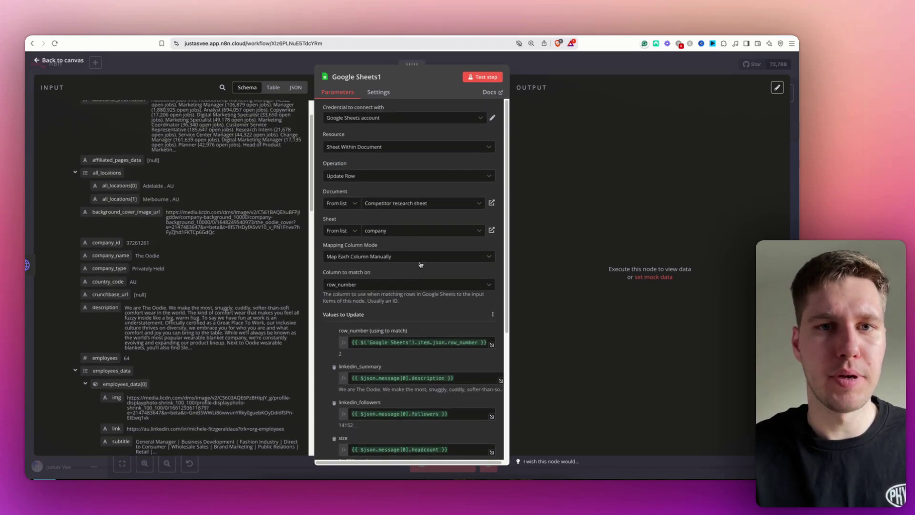
{"action": "left_click", "coordinate": [494, 77]}
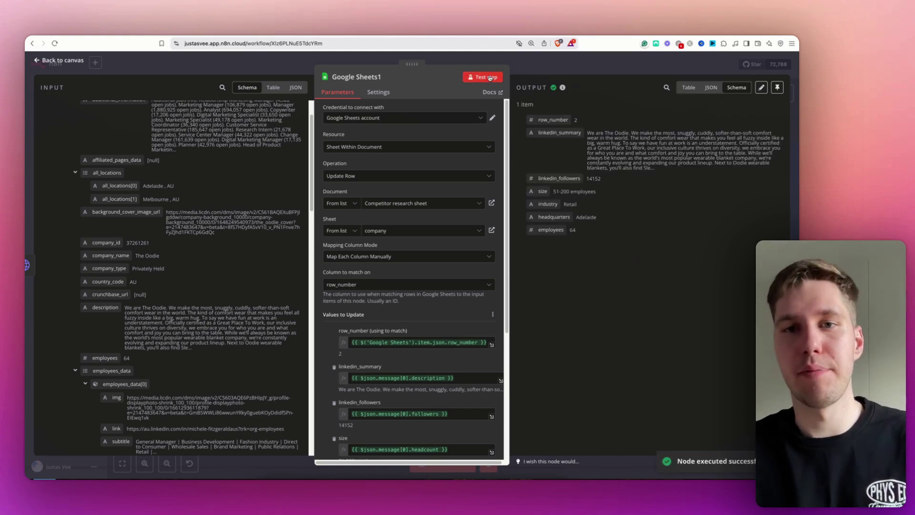
Step: Switch to the Competitor research sheet in Google Sheets and examine row 2's LinkedIn columns, company website and LinkedIn link
{"action": "key", "text": "ctrl+Tab"}
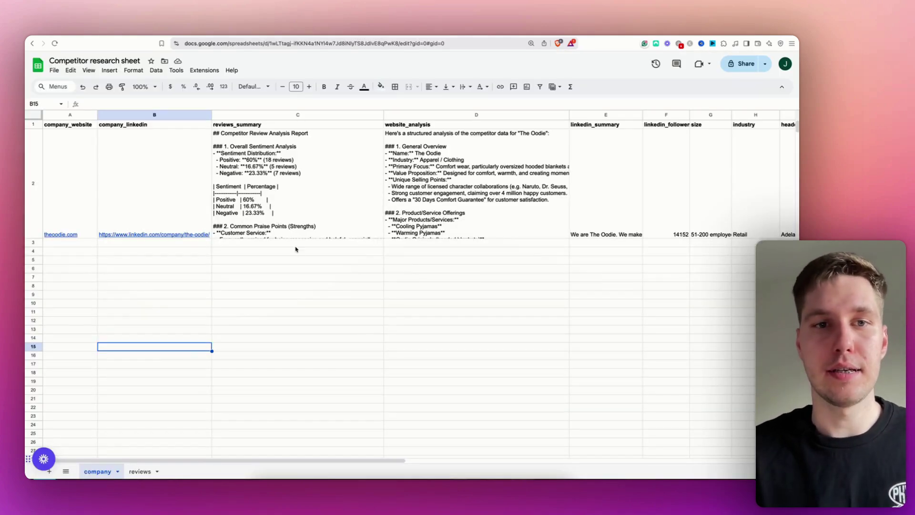
{"action": "scroll", "coordinate": [293, 224], "scroll_direction": "right", "scroll_amount": 10}
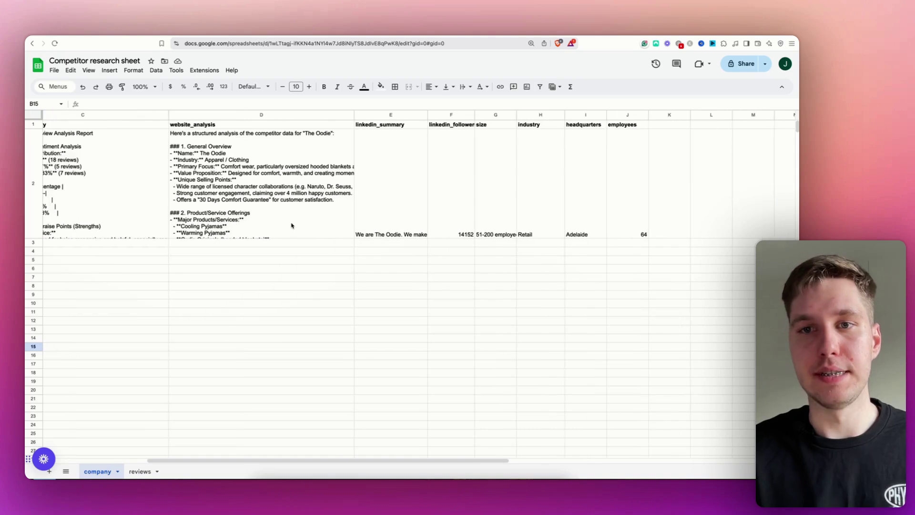
{"action": "scroll", "coordinate": [291, 225], "scroll_direction": "left", "scroll_amount": 10}
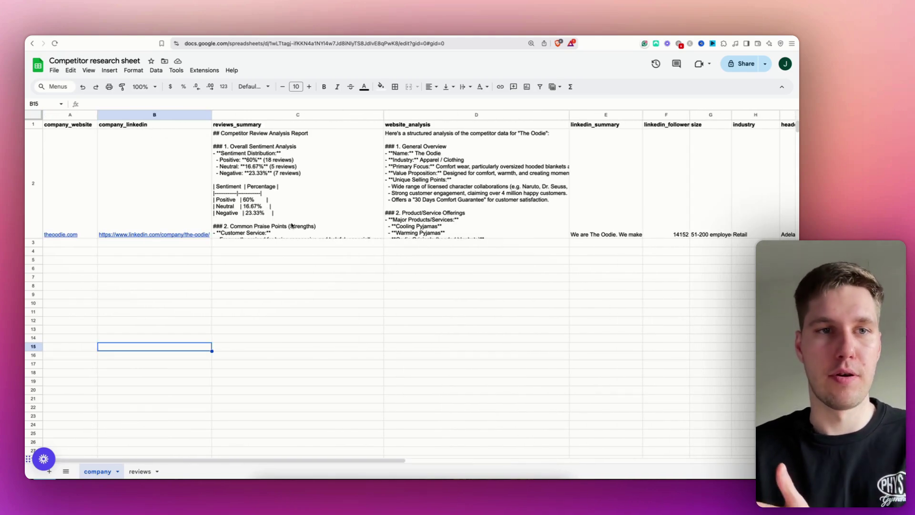
{"action": "left_click", "coordinate": [72, 192]}
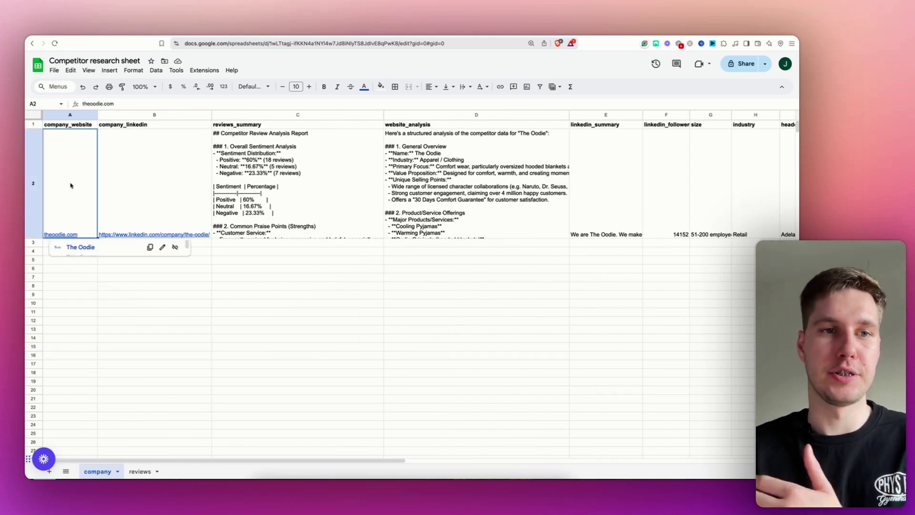
{"action": "left_click", "coordinate": [148, 192]}
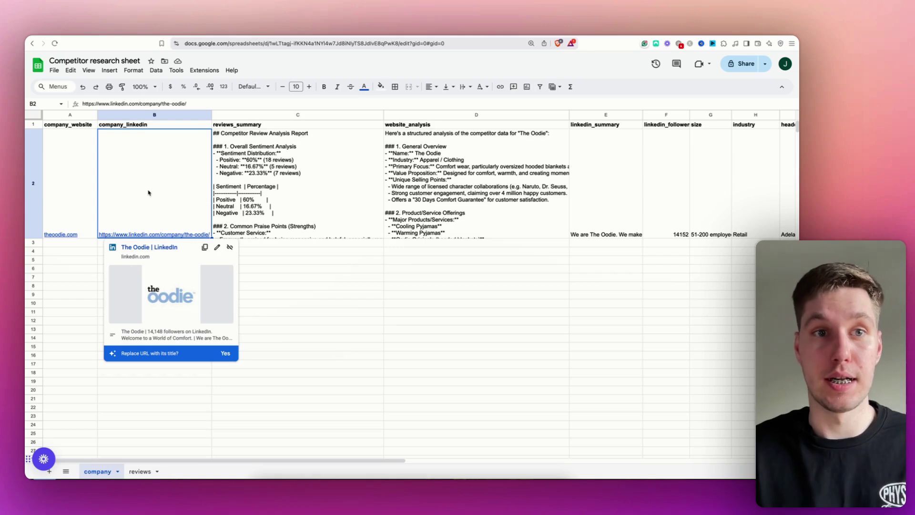
{"action": "key", "text": "Escape"}
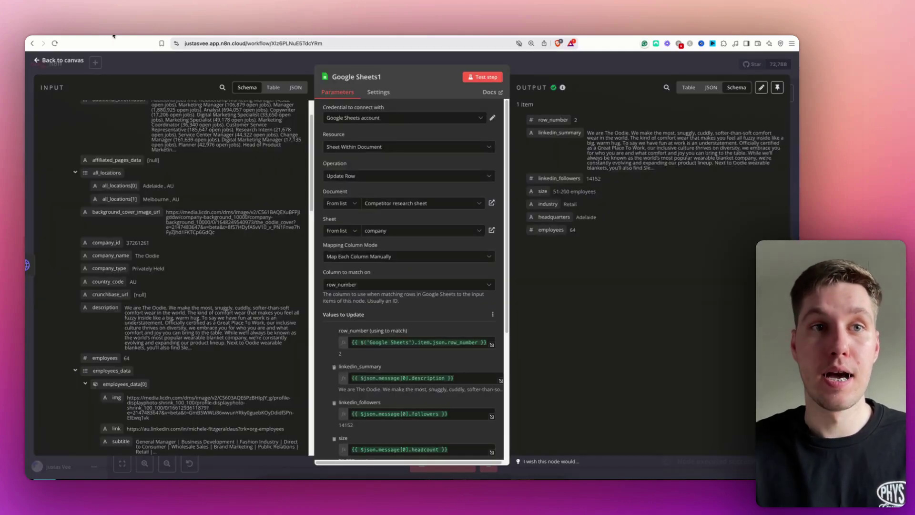
Step: Return to the n8n canvas and run the entire competitor research workflow, with all three branches in view
{"action": "left_click", "coordinate": [543, 68]}
{"action": "left_click", "coordinate": [438, 464]}
{"action": "scroll", "coordinate": [519, 366], "scroll_direction": "up", "scroll_amount": 2}
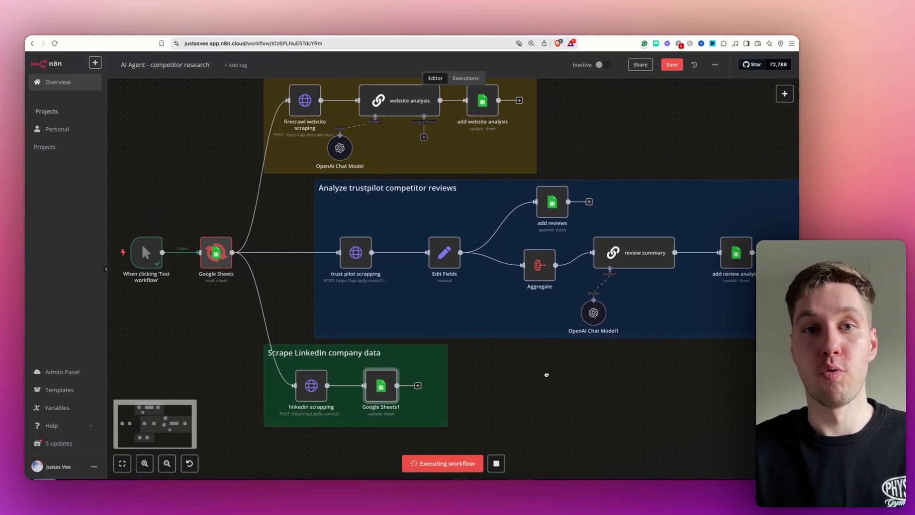
{"action": "left_click", "coordinate": [175, 463]}
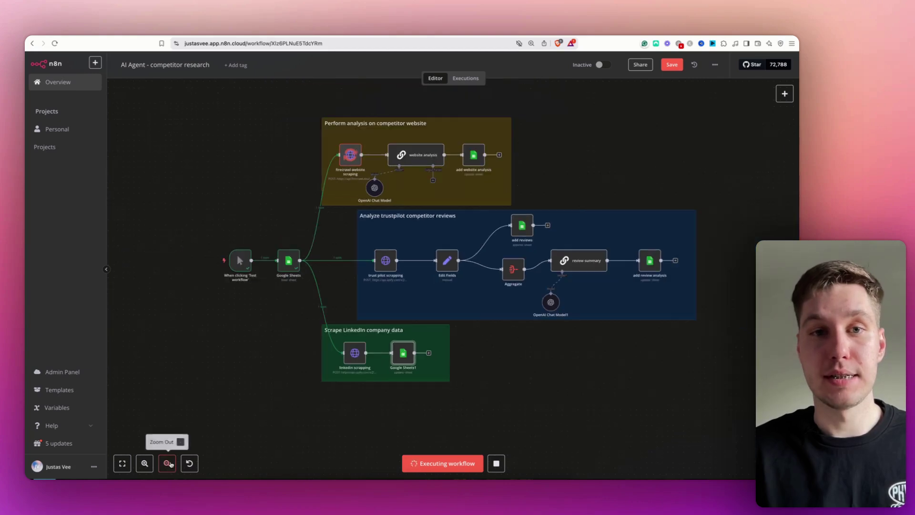